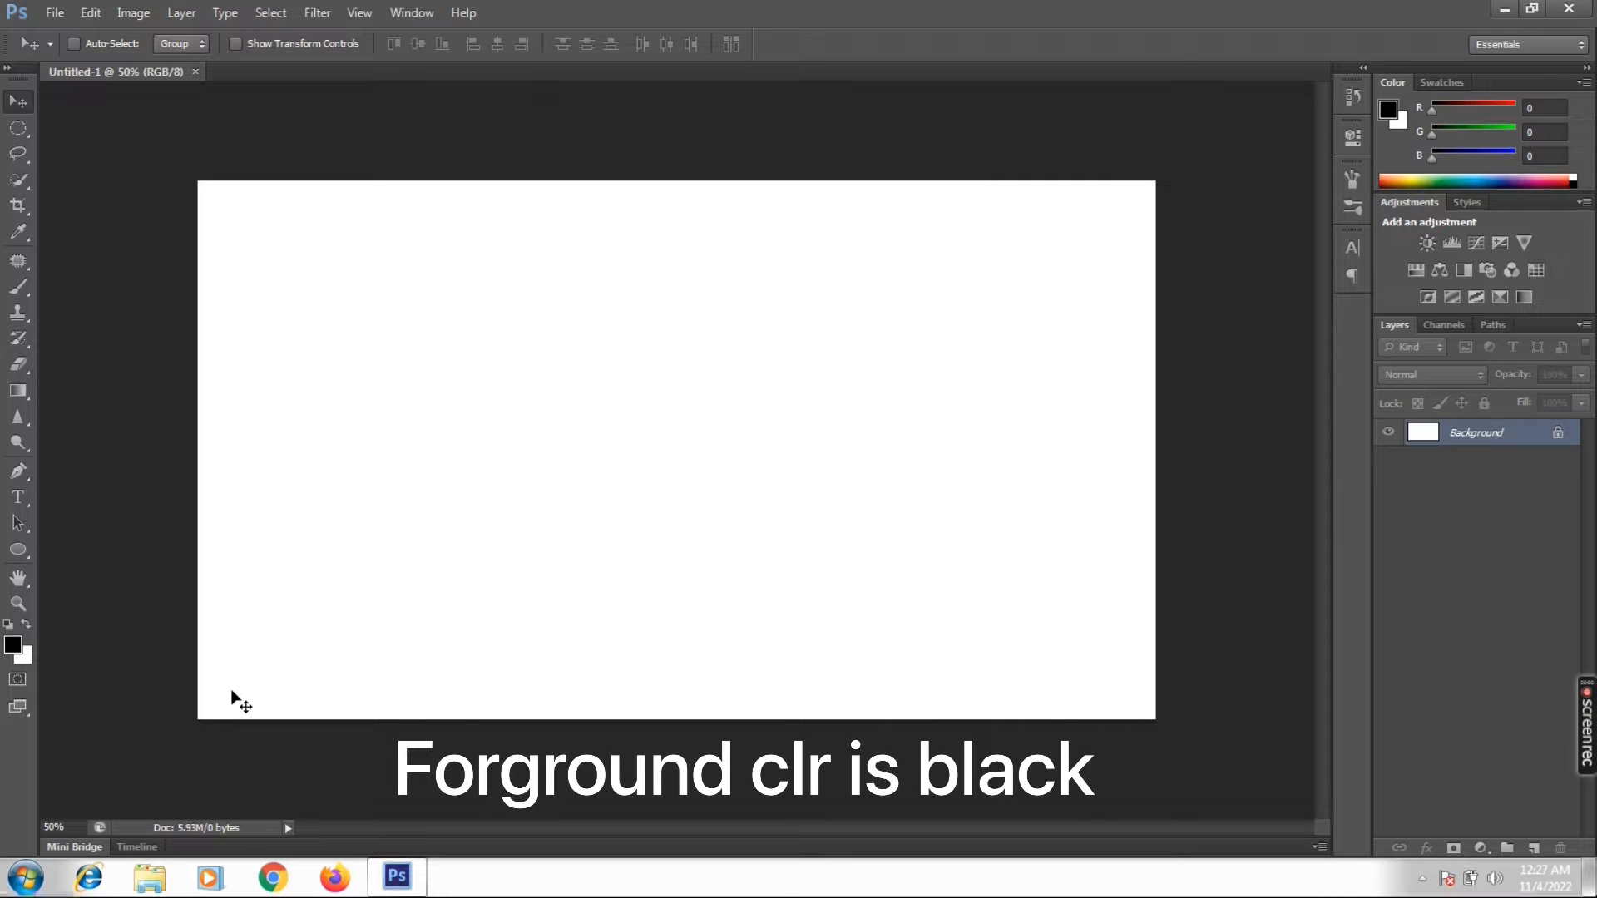
- Fill the Background with the black foreground color and convert it into an unlocked regular layer named Layer 0
{"action": "key", "text": "alt+BackSpace"}
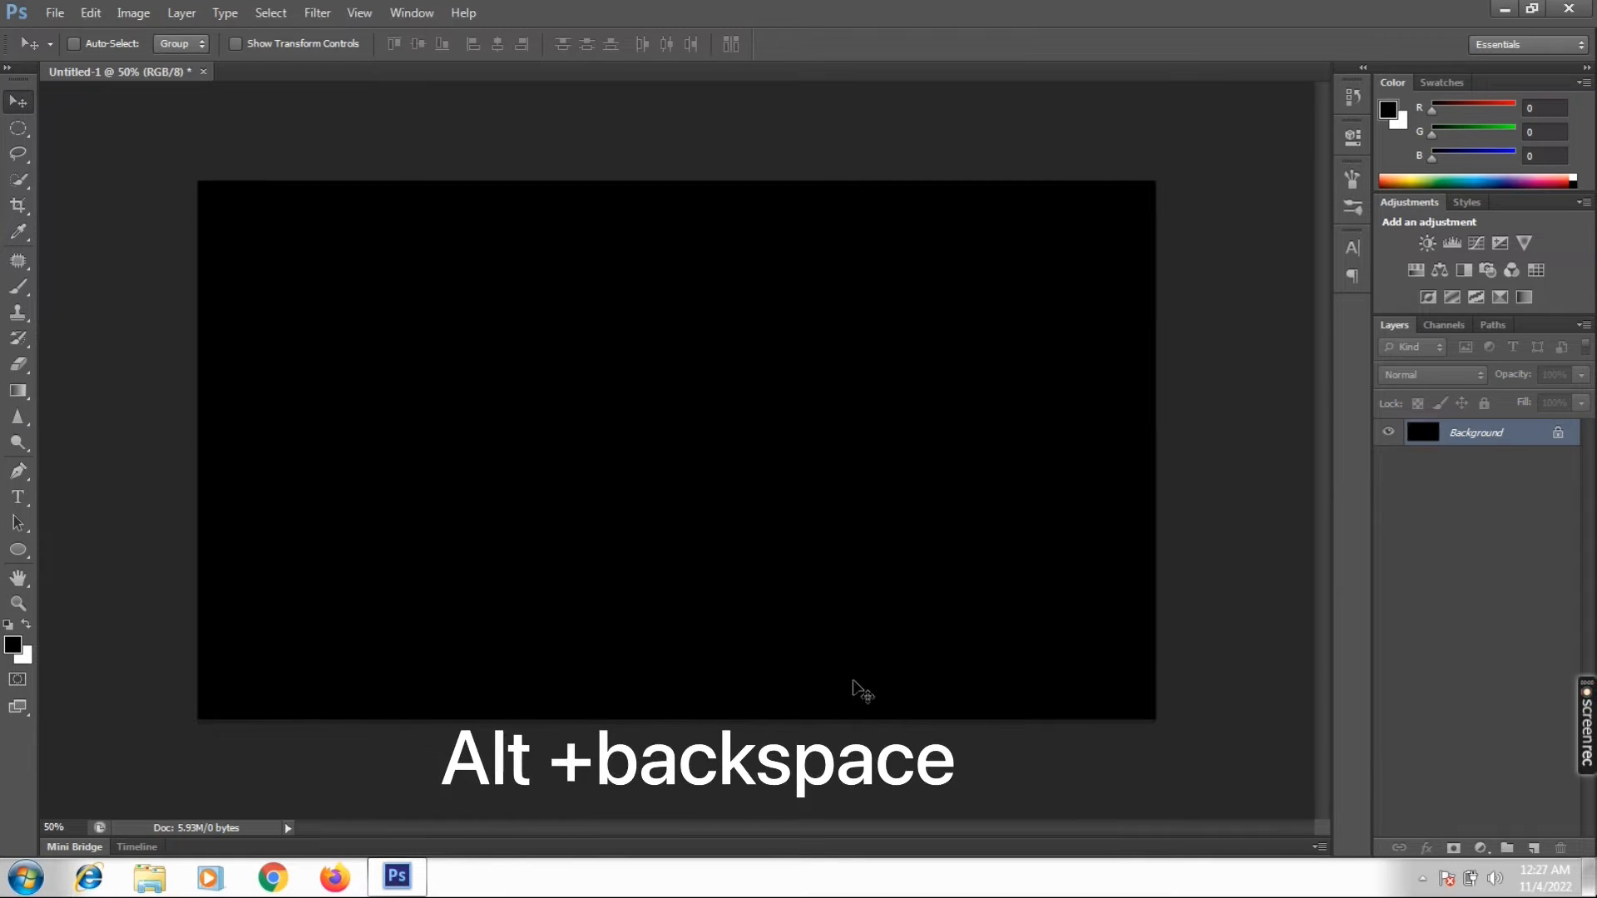
{"action": "double_click", "coordinate": [1555, 437]}
{"action": "left_click", "coordinate": [1000, 279]}
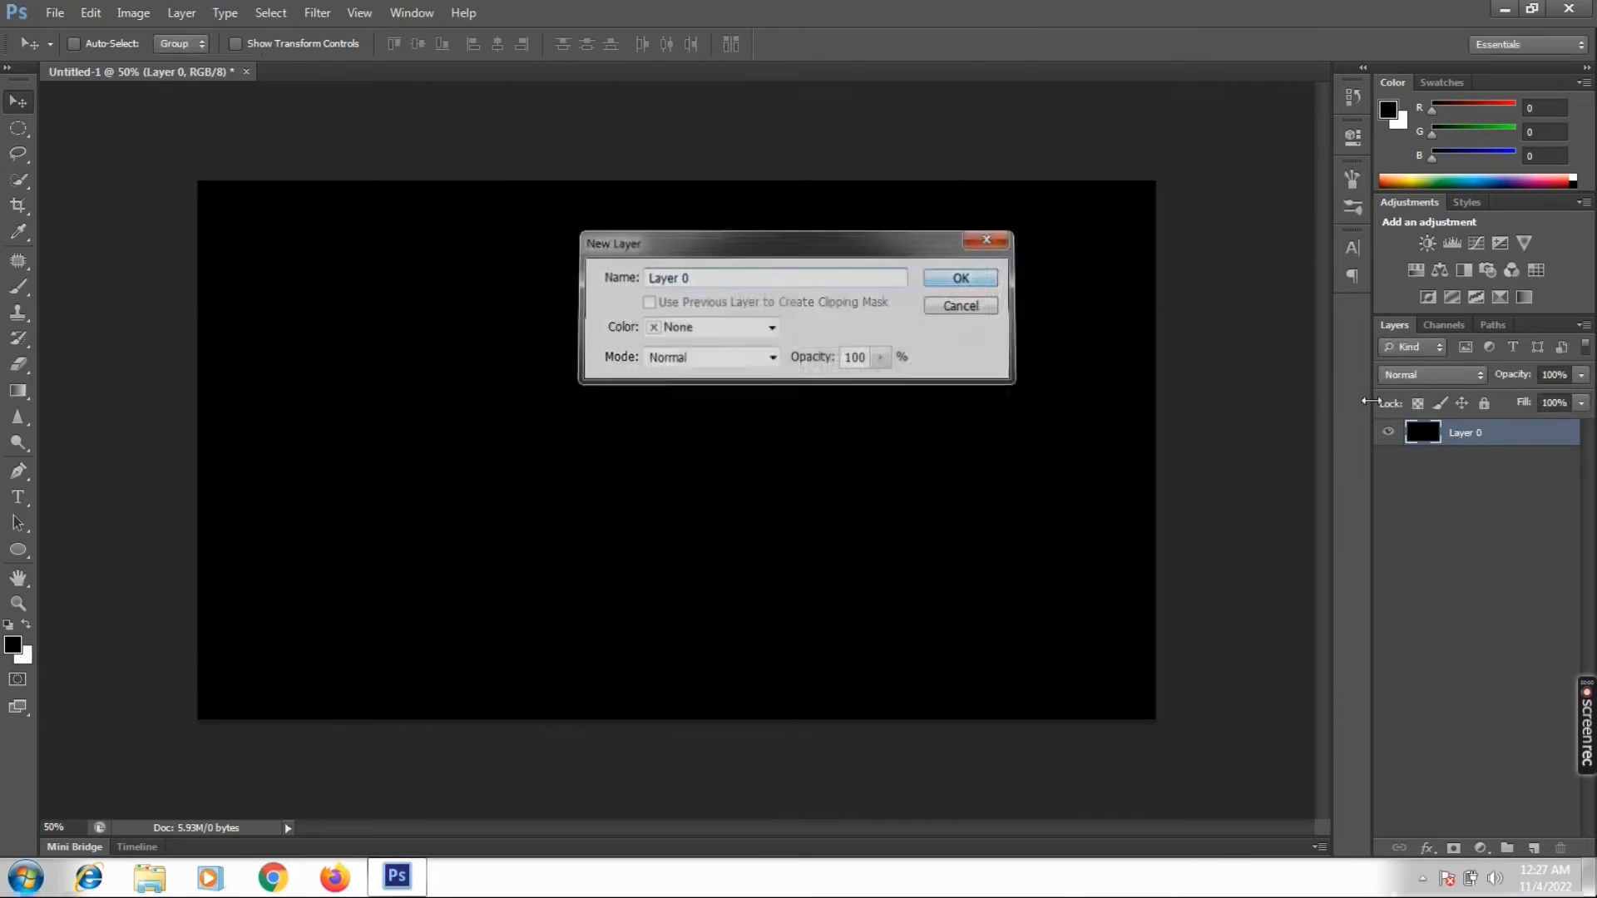
- Add a Gradient Overlay to Layer 0 with a 30° angle, Radial style and 50% opacity
{"action": "double_click", "coordinate": [1449, 433]}
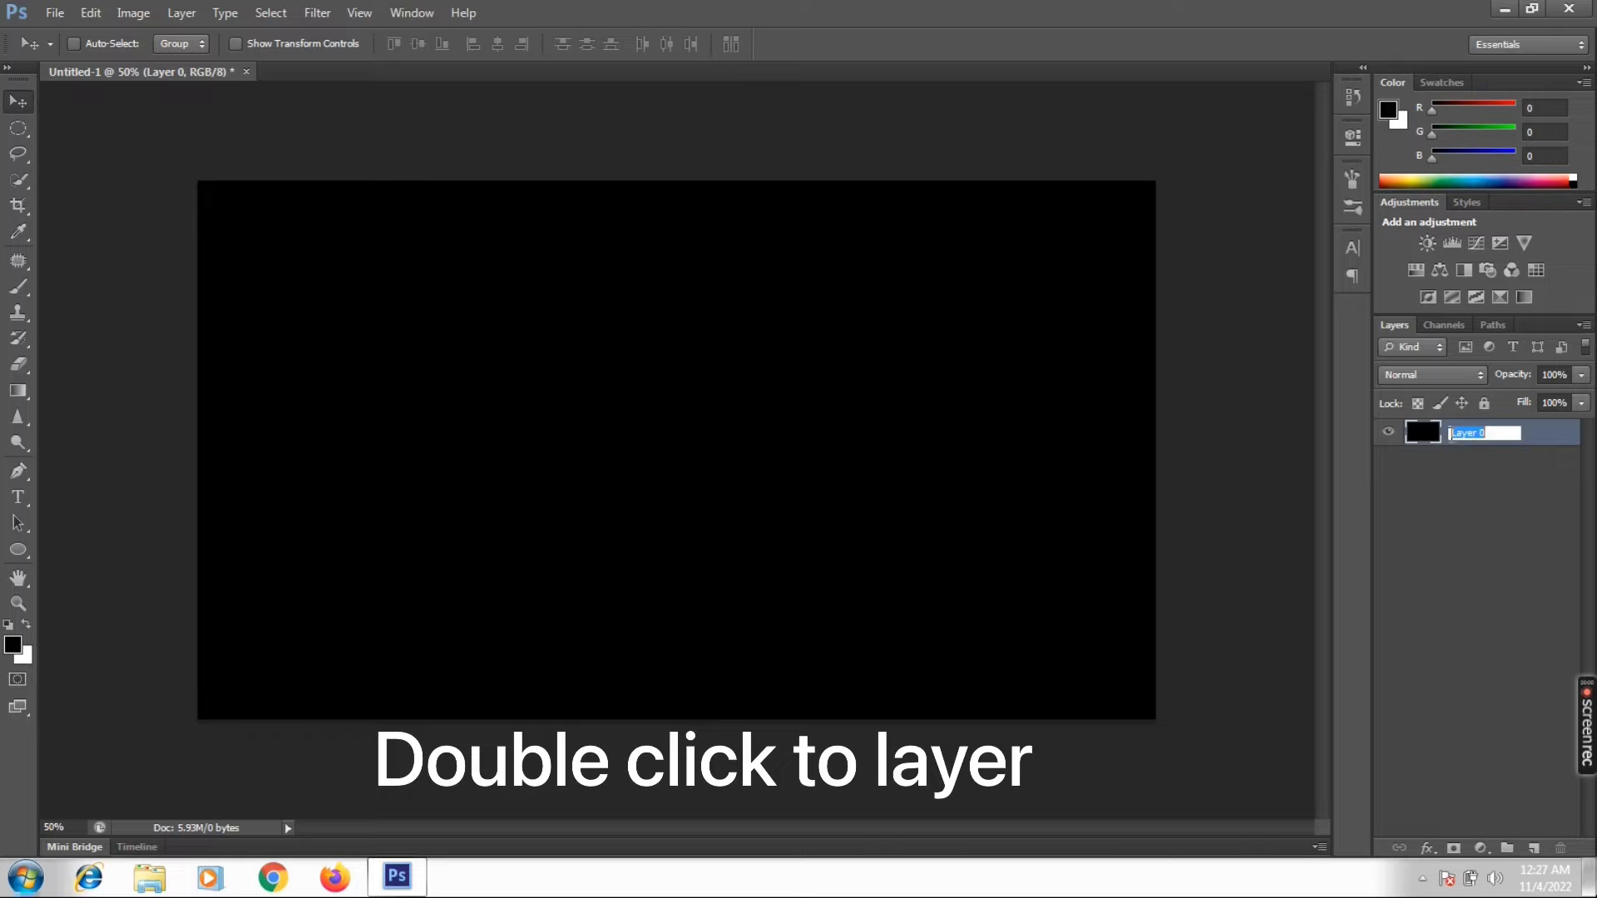
{"action": "double_click", "coordinate": [1436, 440]}
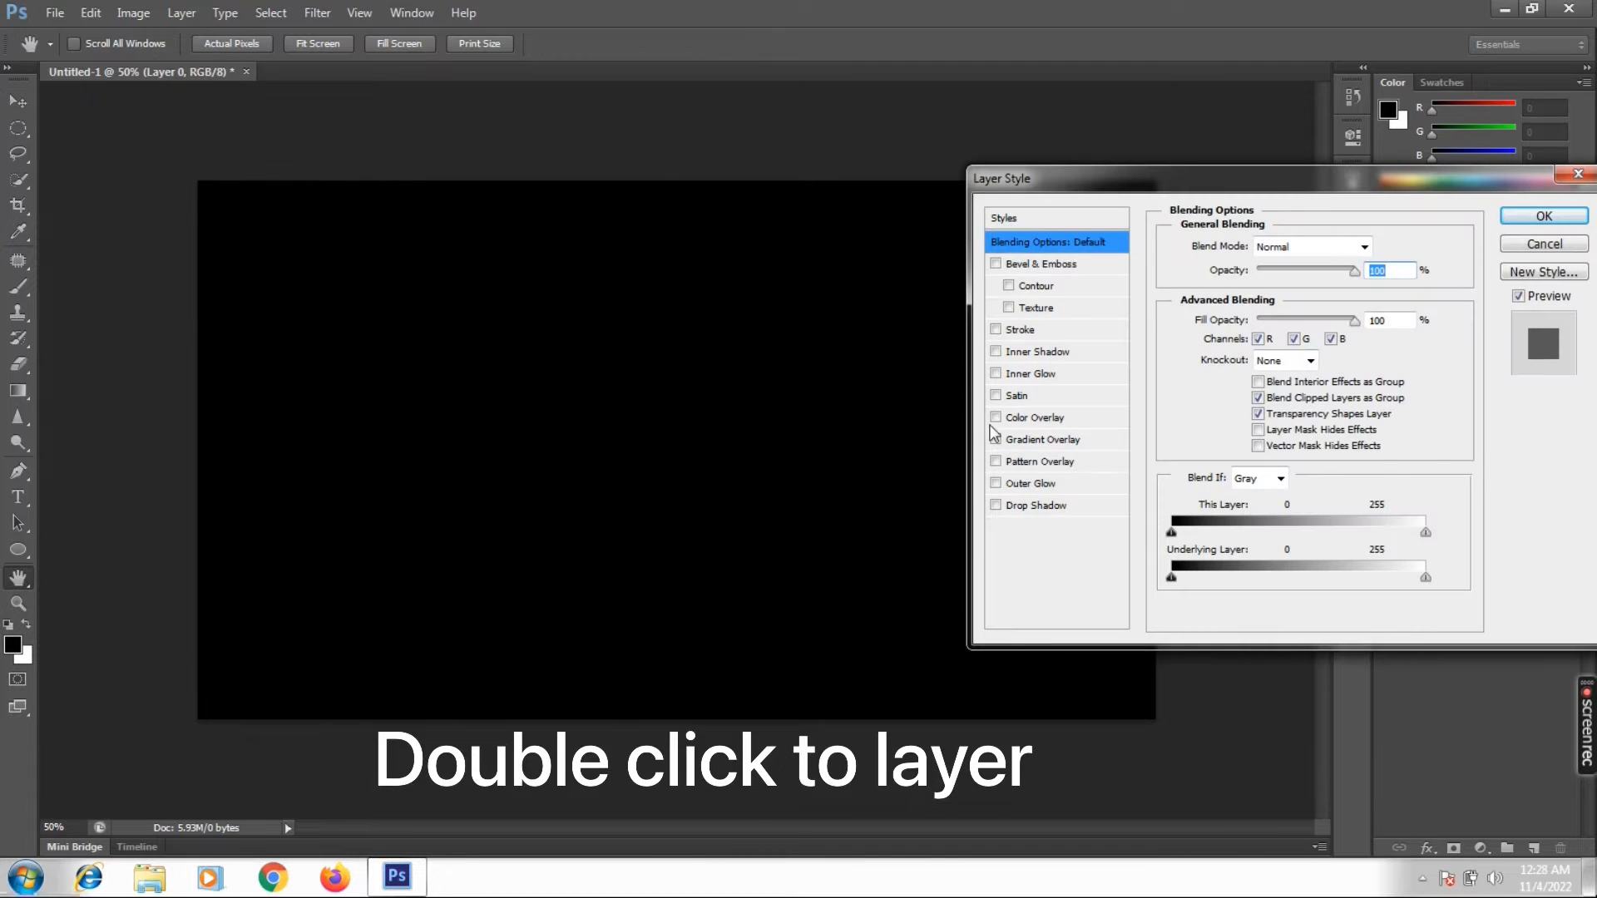
{"action": "left_click", "coordinate": [1023, 441]}
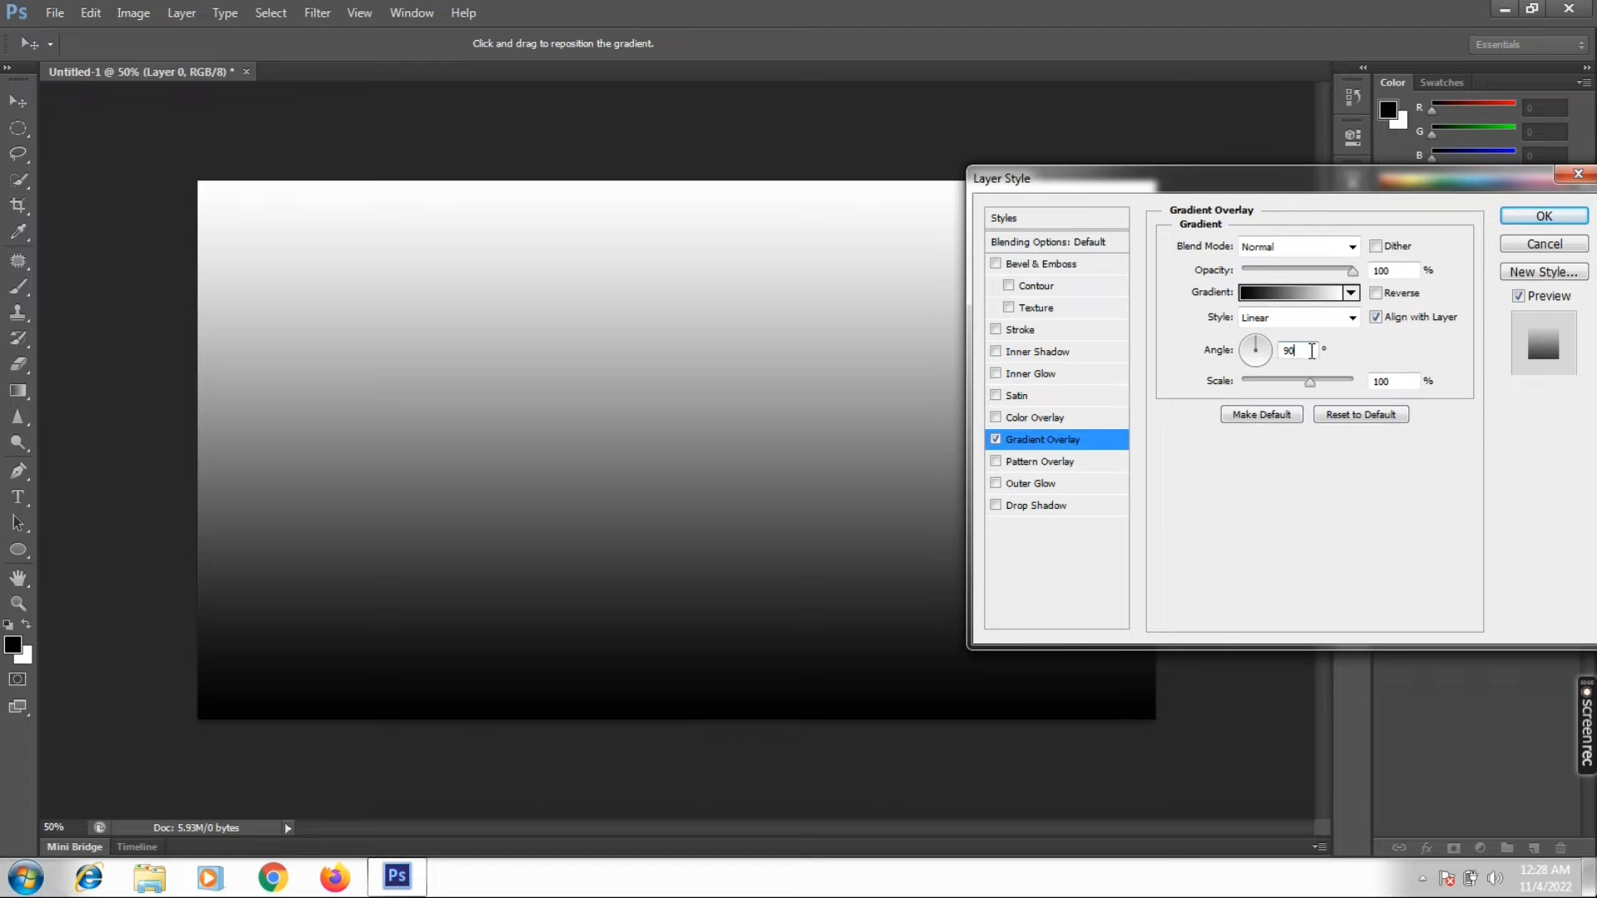
{"action": "double_click", "coordinate": [1311, 351]}
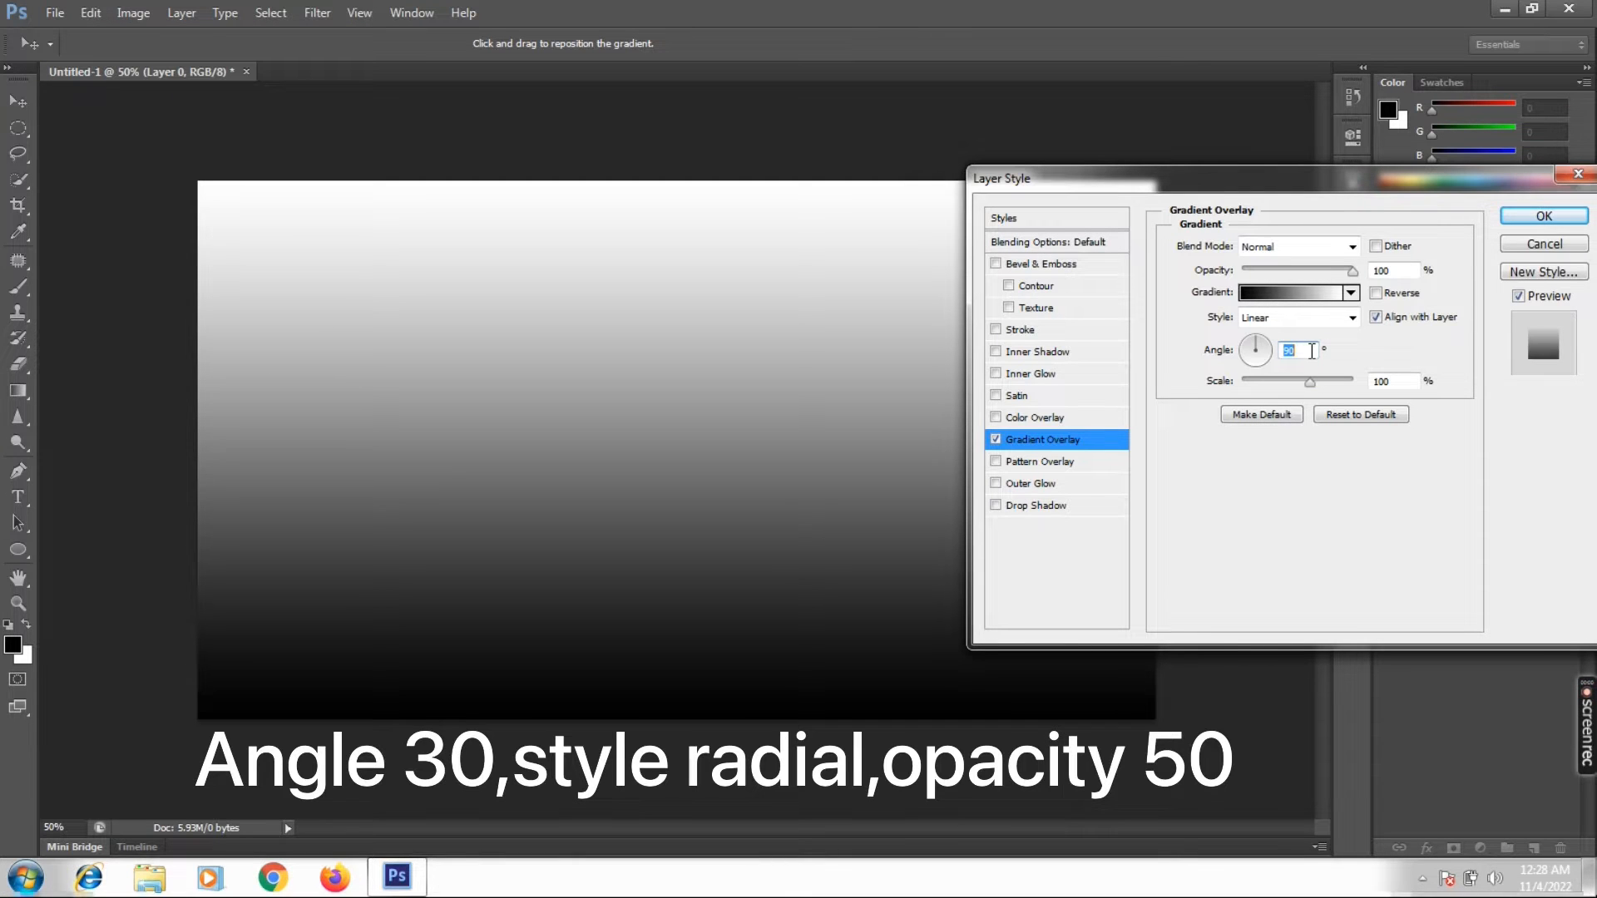
{"action": "type", "text": "30"}
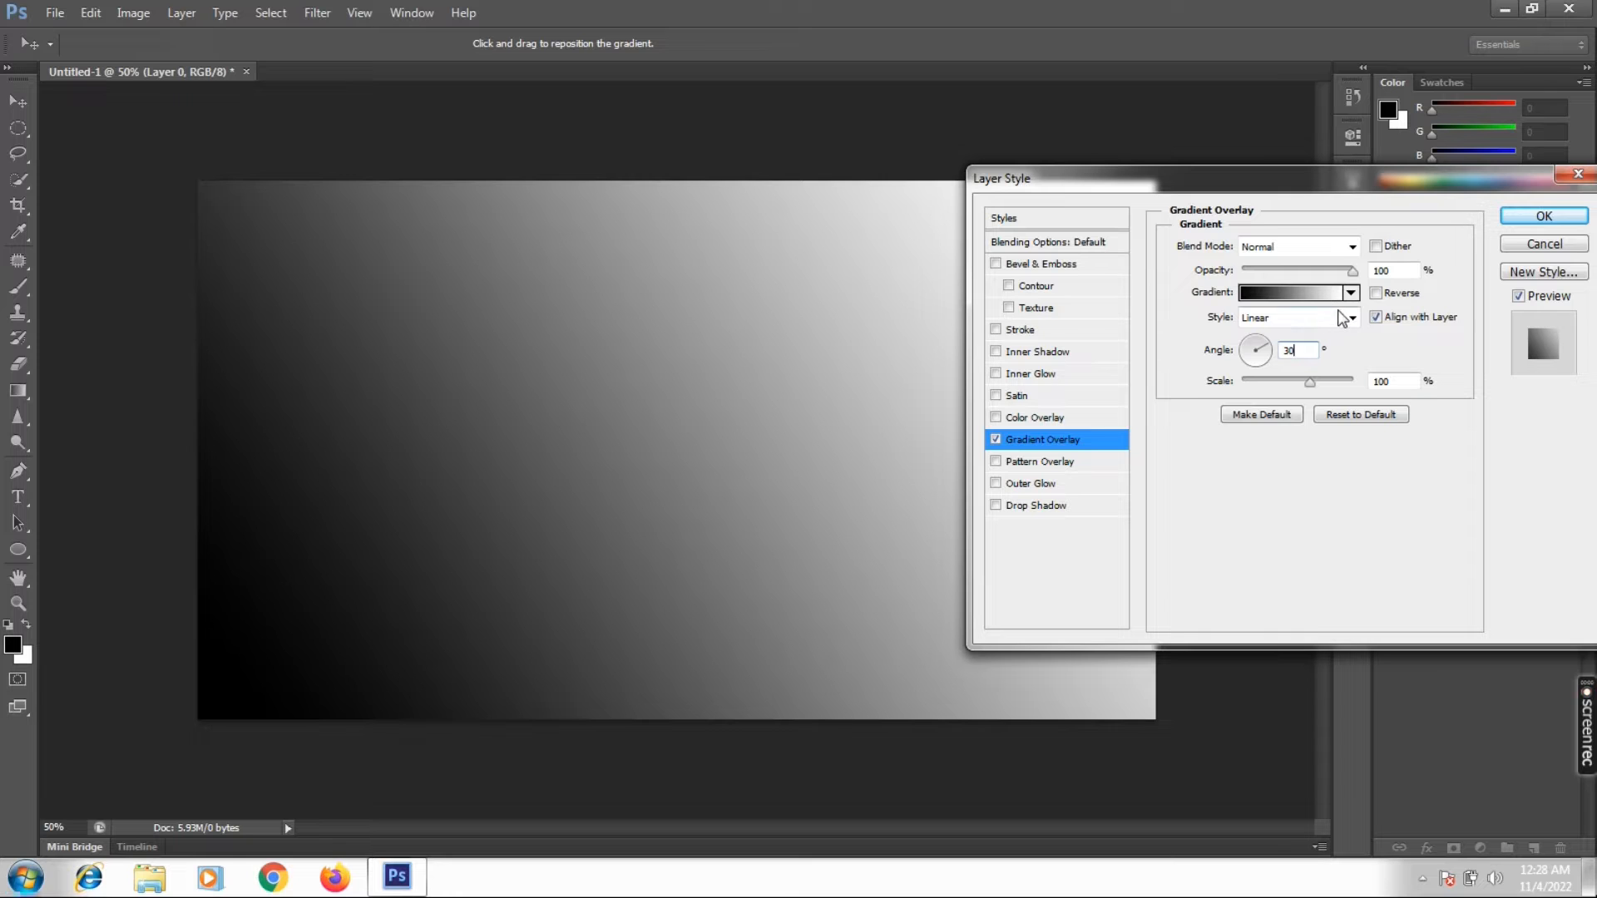
{"action": "left_click", "coordinate": [1339, 324]}
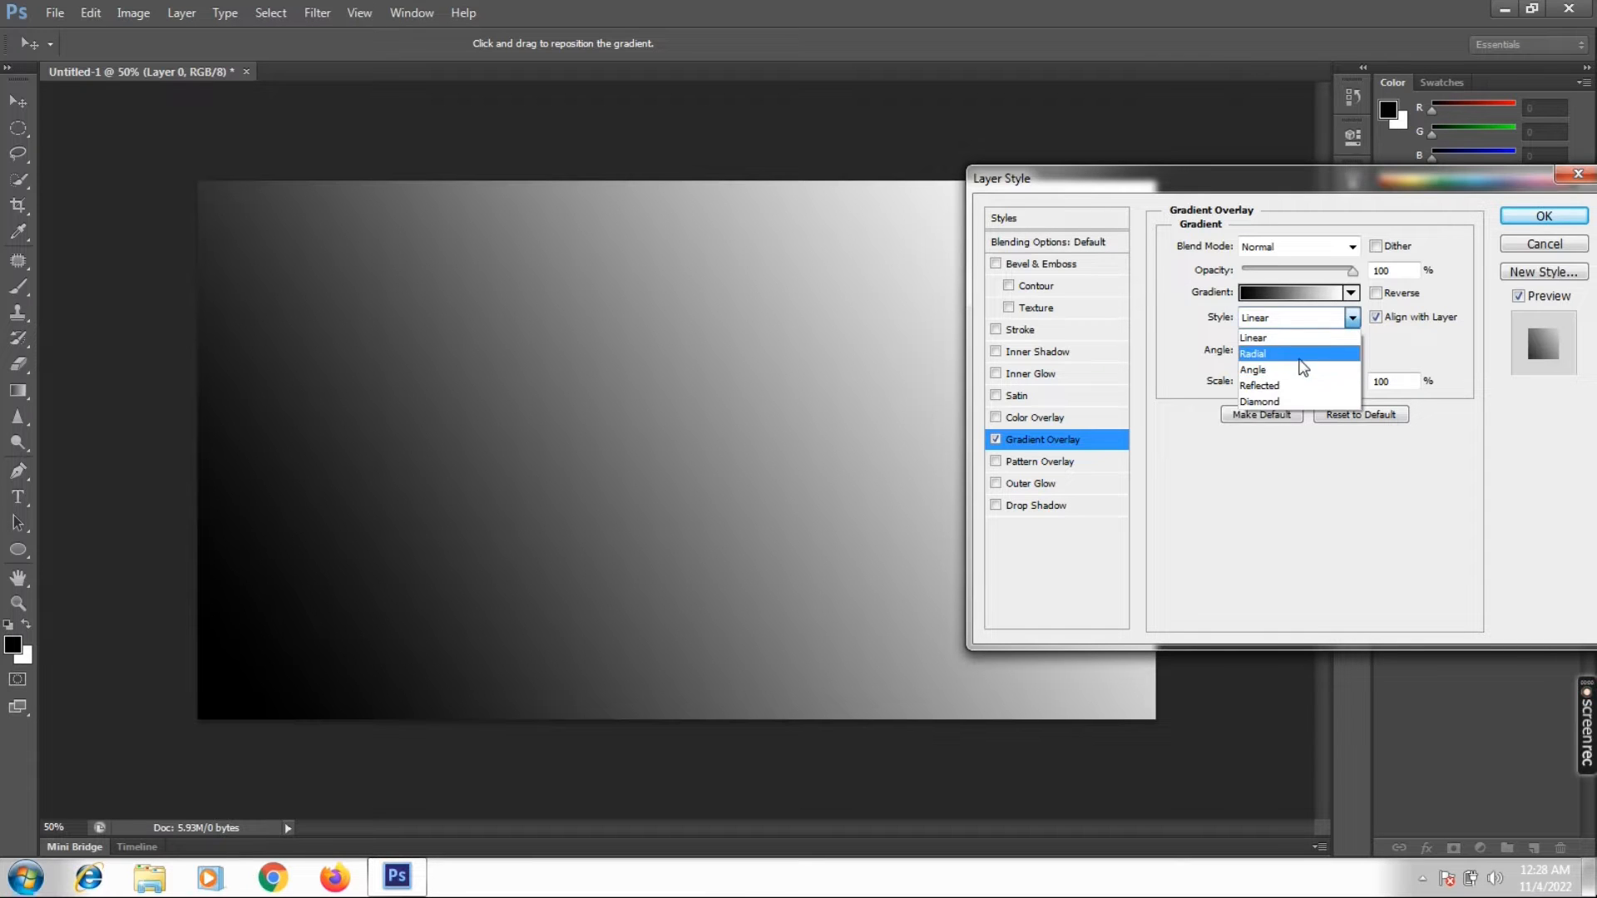
{"action": "left_click", "coordinate": [1314, 349]}
{"action": "left_click_drag", "start_coordinate": [1353, 270], "coordinate": [1306, 269]}
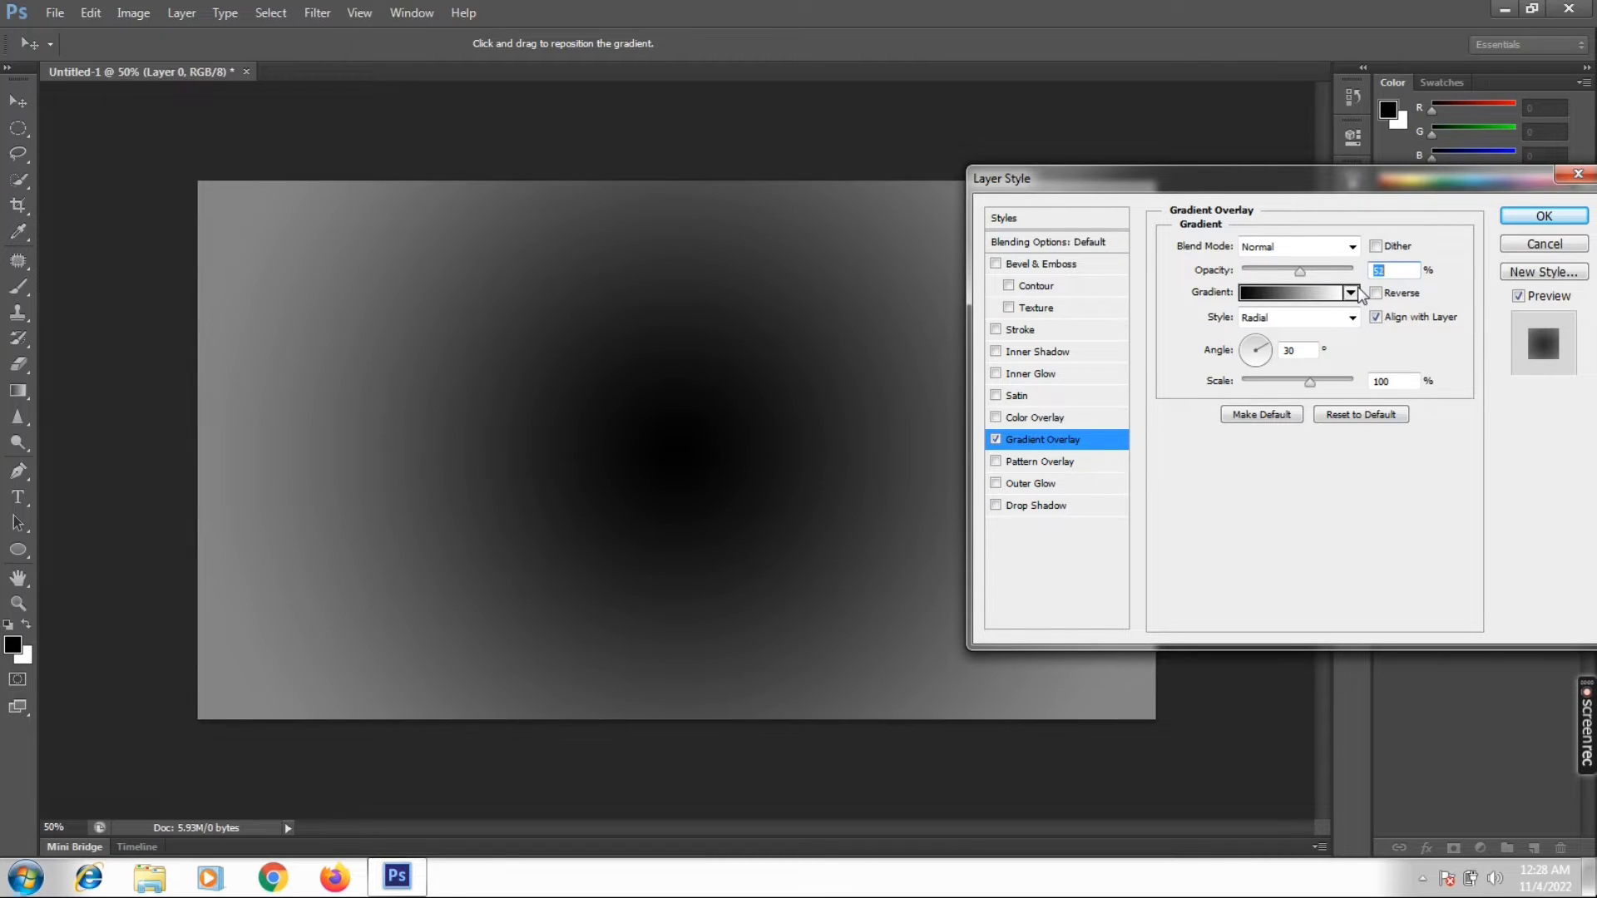
- Change the overlay gradient's black color stop at location 0% to white
{"action": "left_click", "coordinate": [1268, 298]}
{"action": "left_click", "coordinate": [904, 431]}
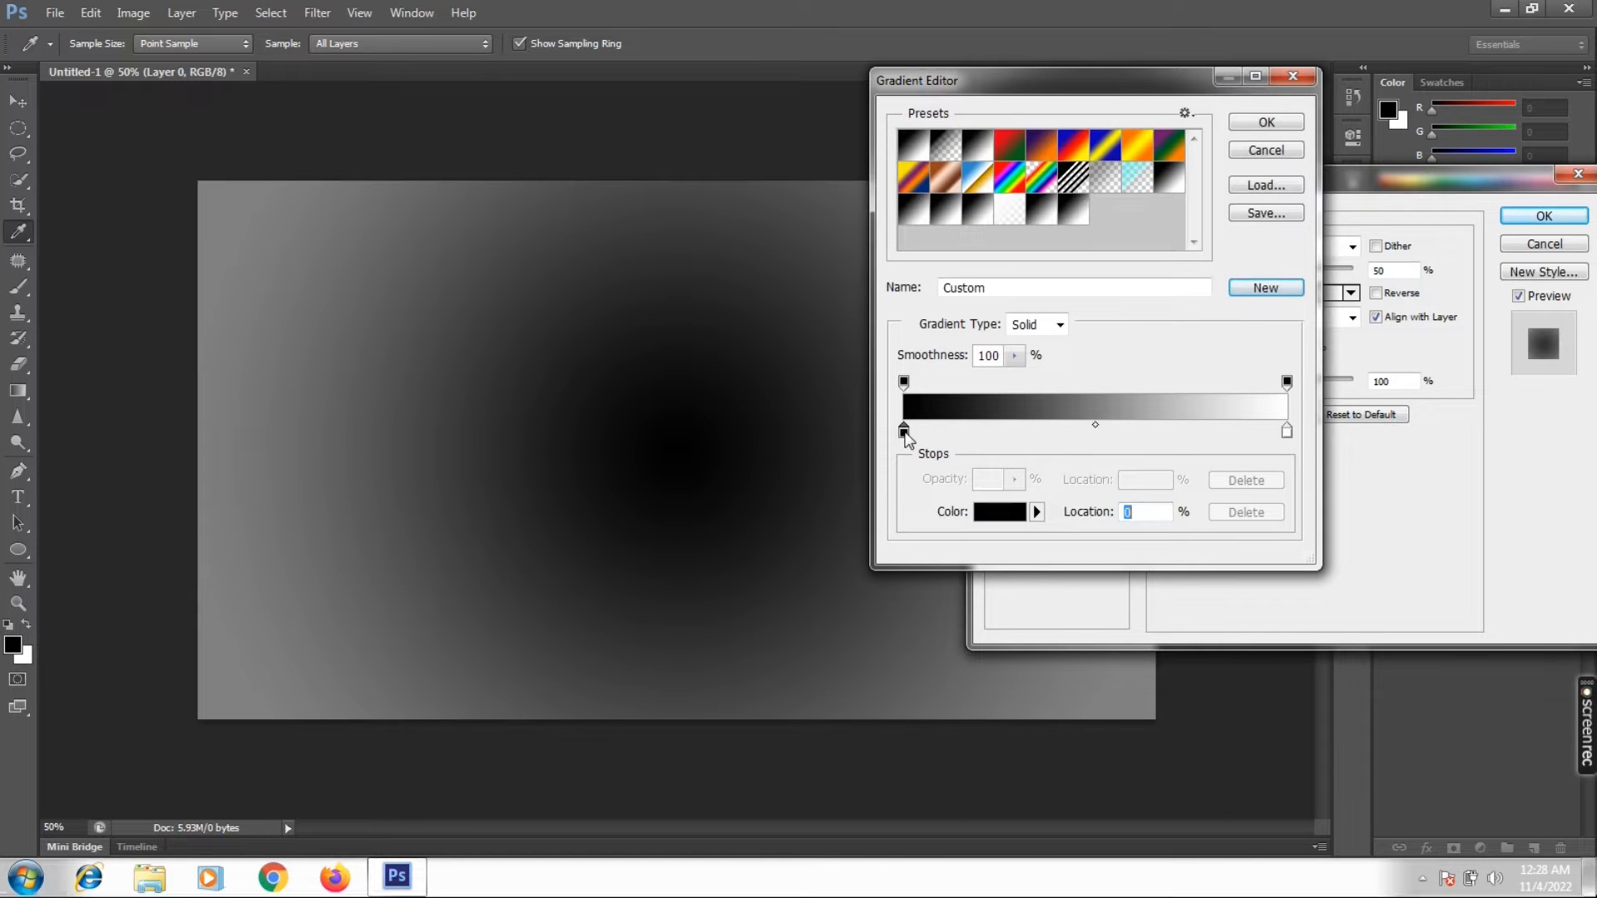
{"action": "double_click", "coordinate": [904, 432]}
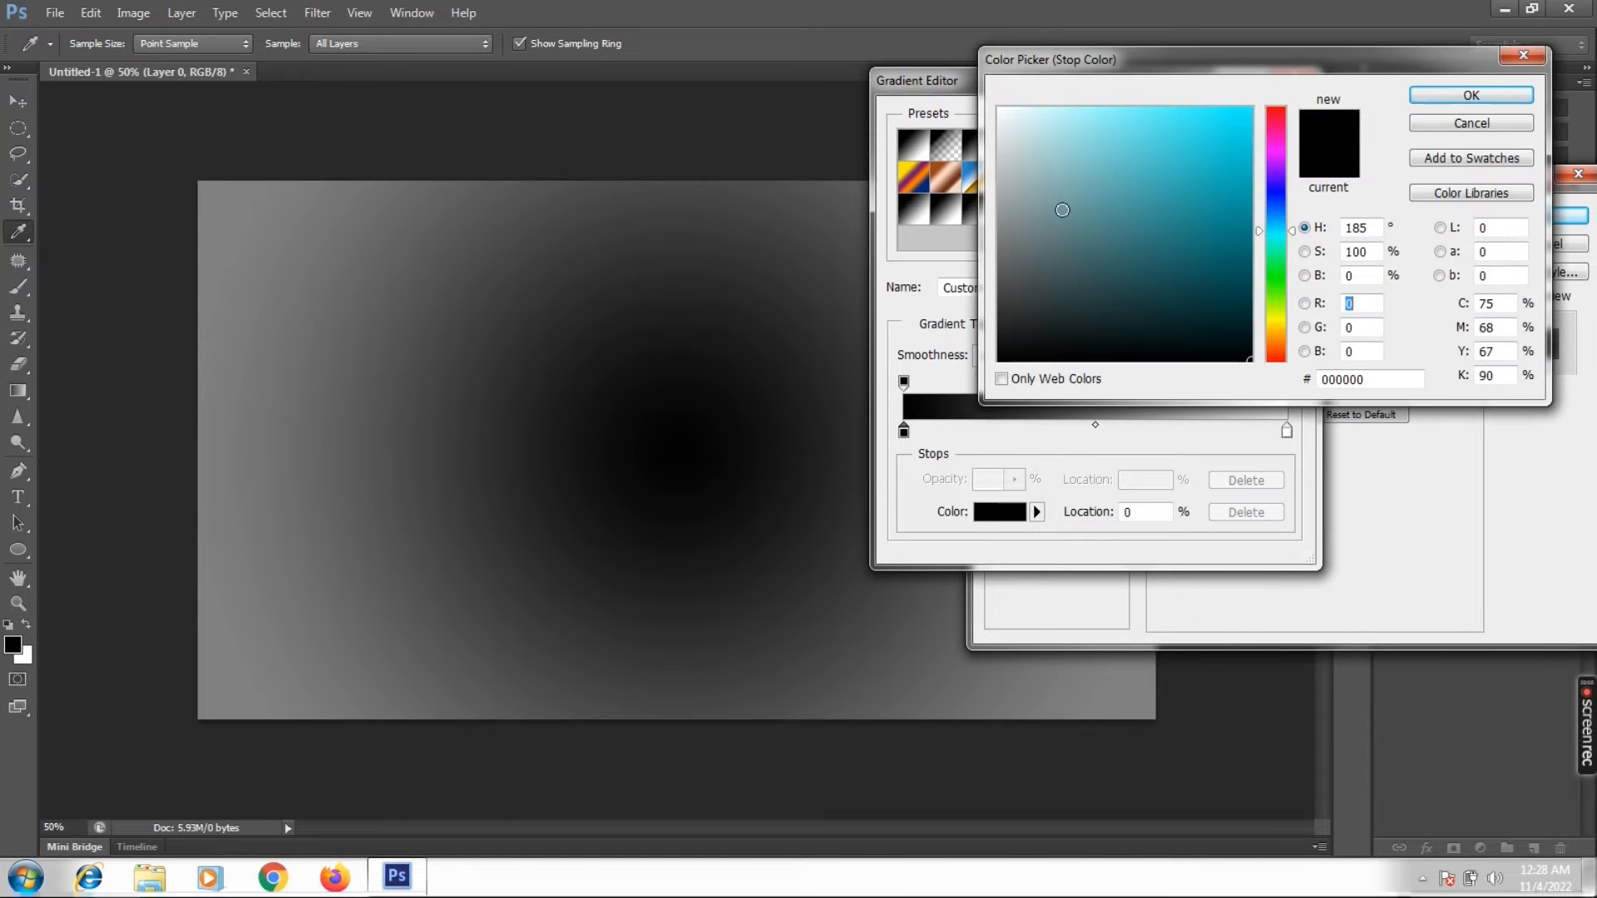
{"action": "left_click_drag", "start_coordinate": [1062, 210], "coordinate": [1003, 110]}
{"action": "left_click", "coordinate": [1424, 99]}
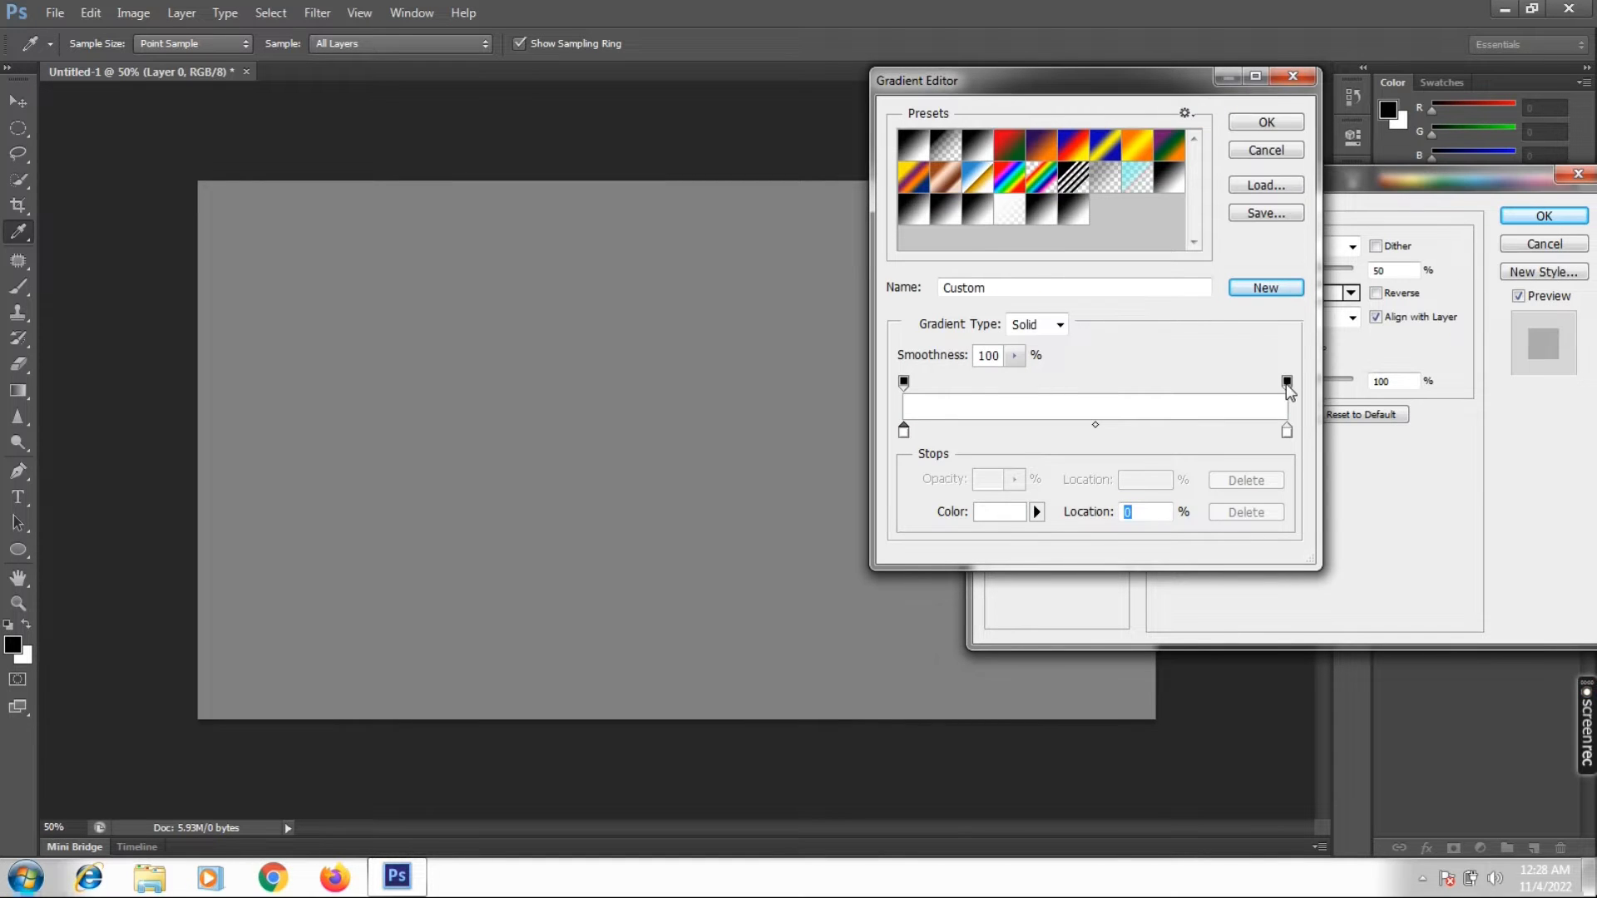
- Set the gradient's opacity stop at location 100% to 0% opacity and apply the layer style
{"action": "left_click", "coordinate": [1287, 383]}
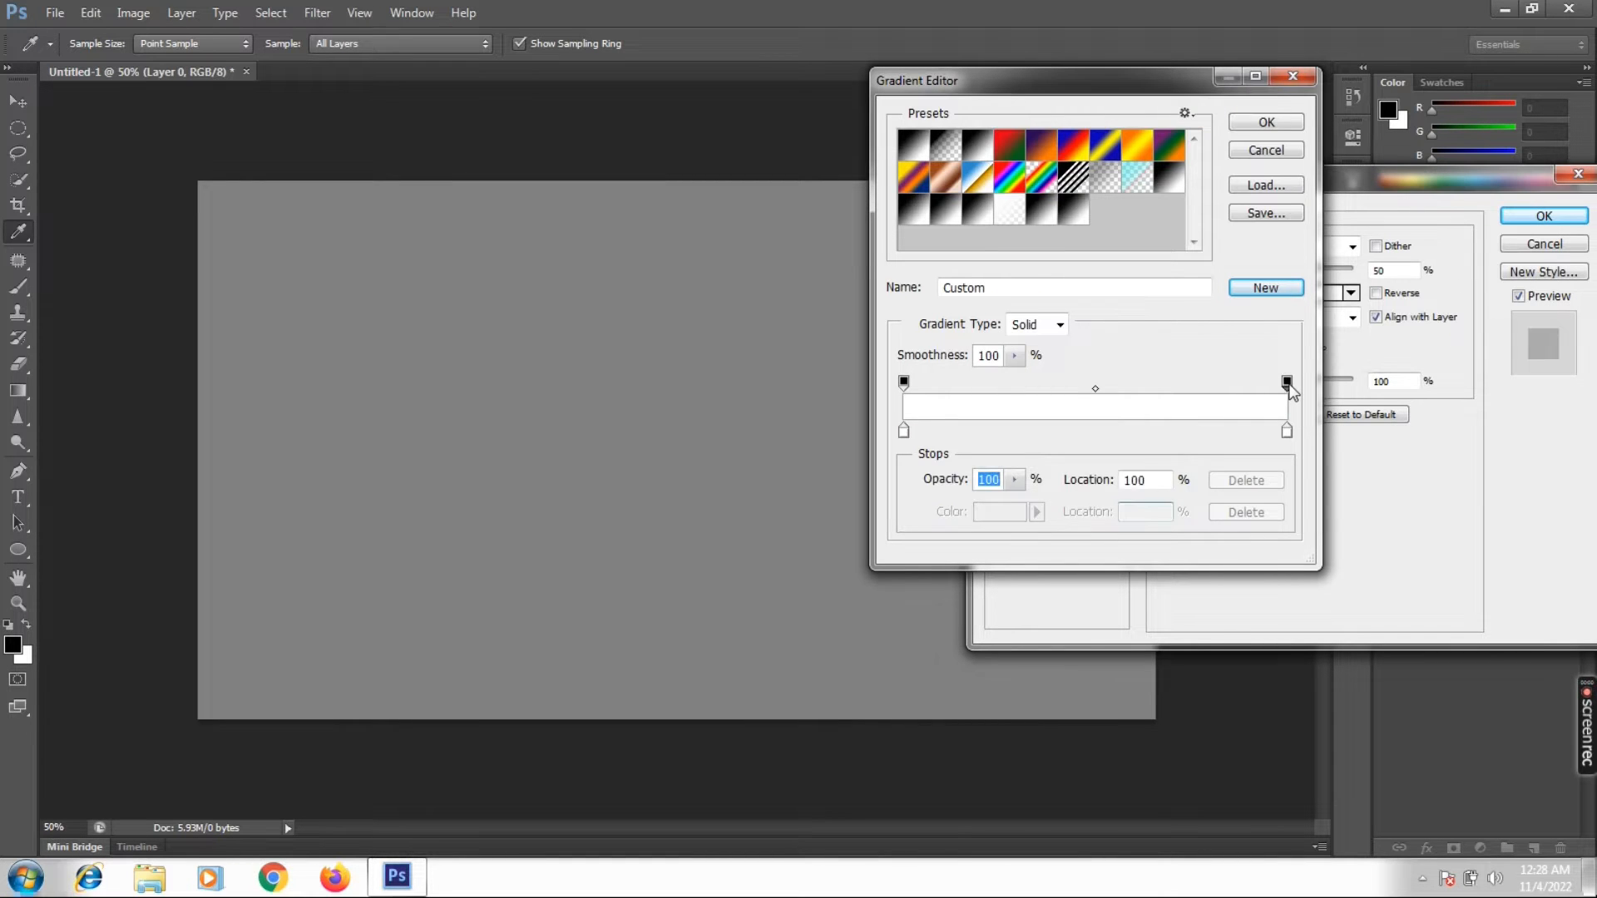
{"action": "left_click", "coordinate": [1014, 483]}
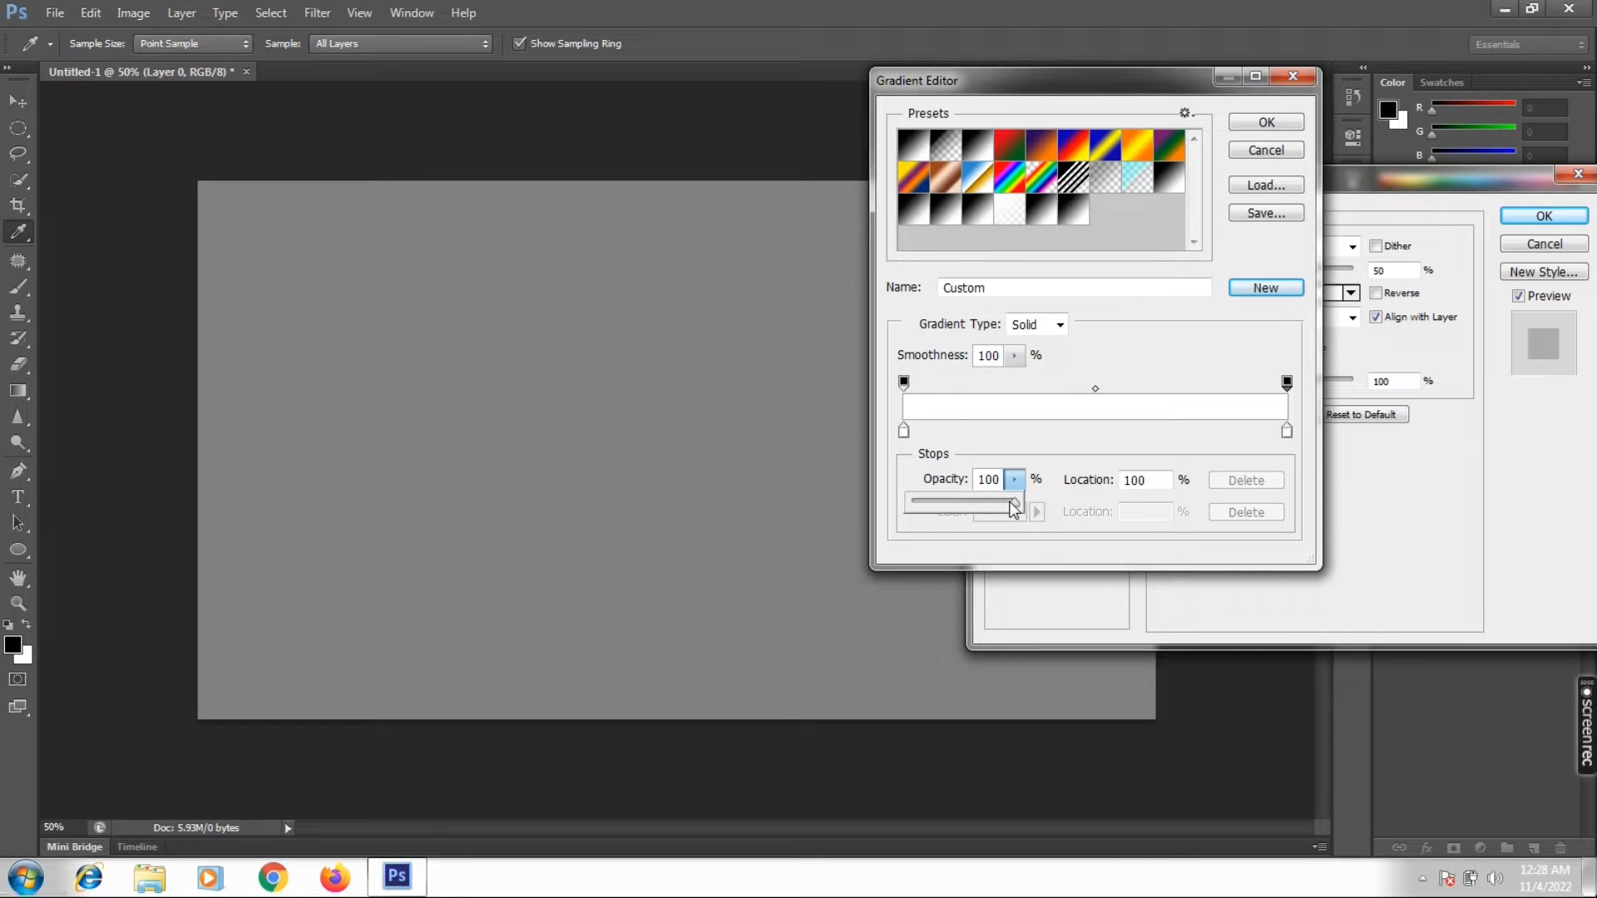
{"action": "left_click_drag", "start_coordinate": [1014, 503], "coordinate": [914, 504]}
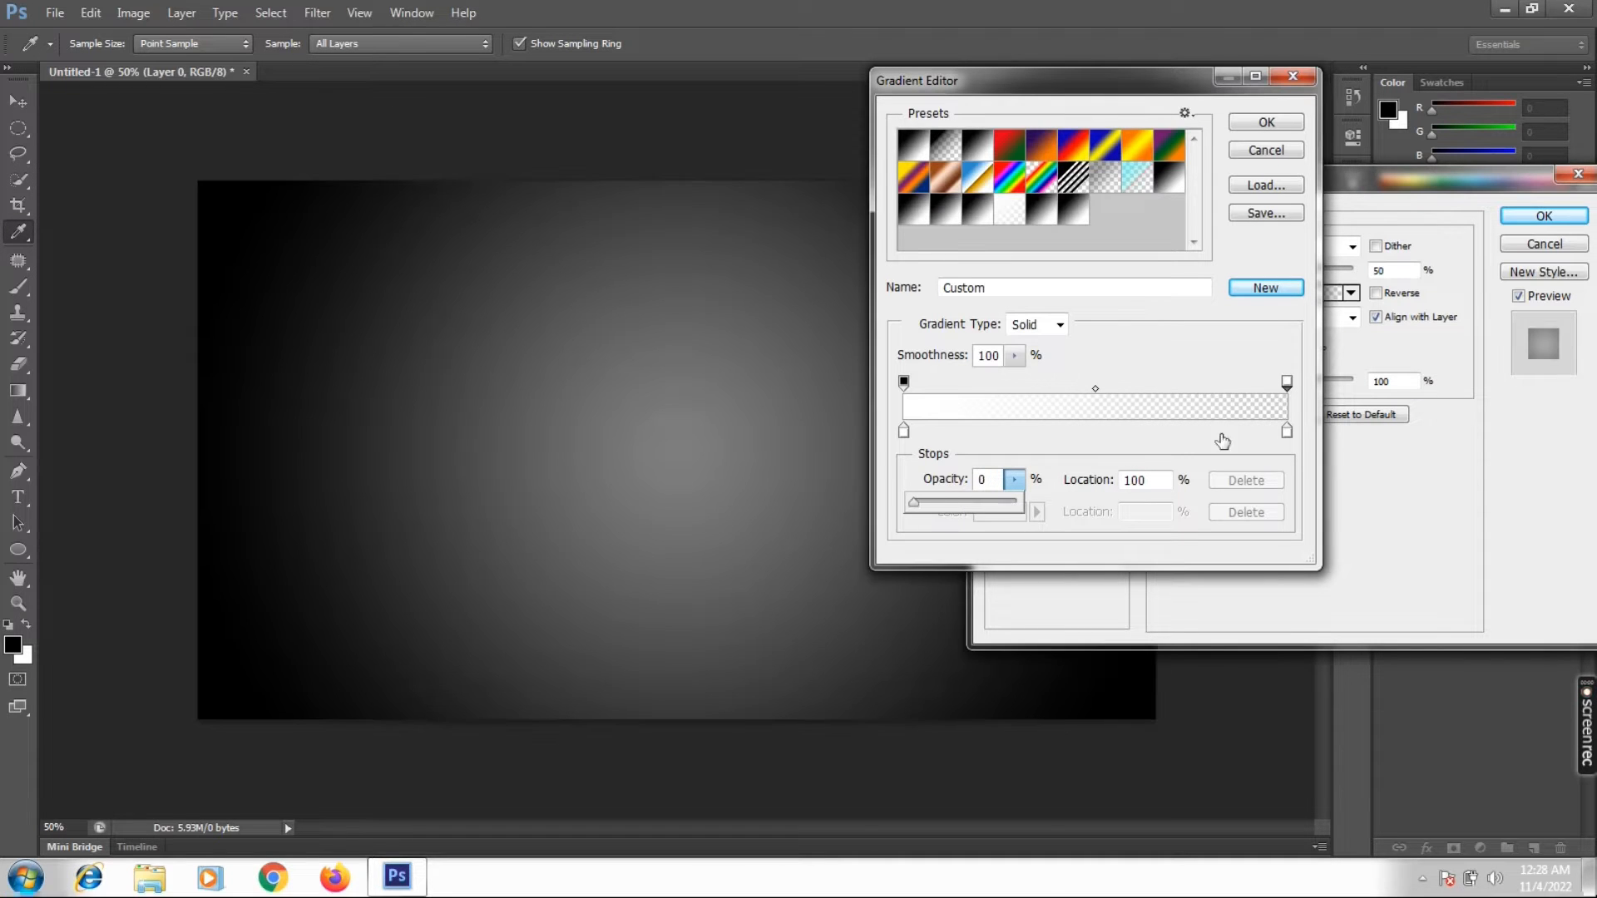
{"action": "left_click", "coordinate": [1267, 123]}
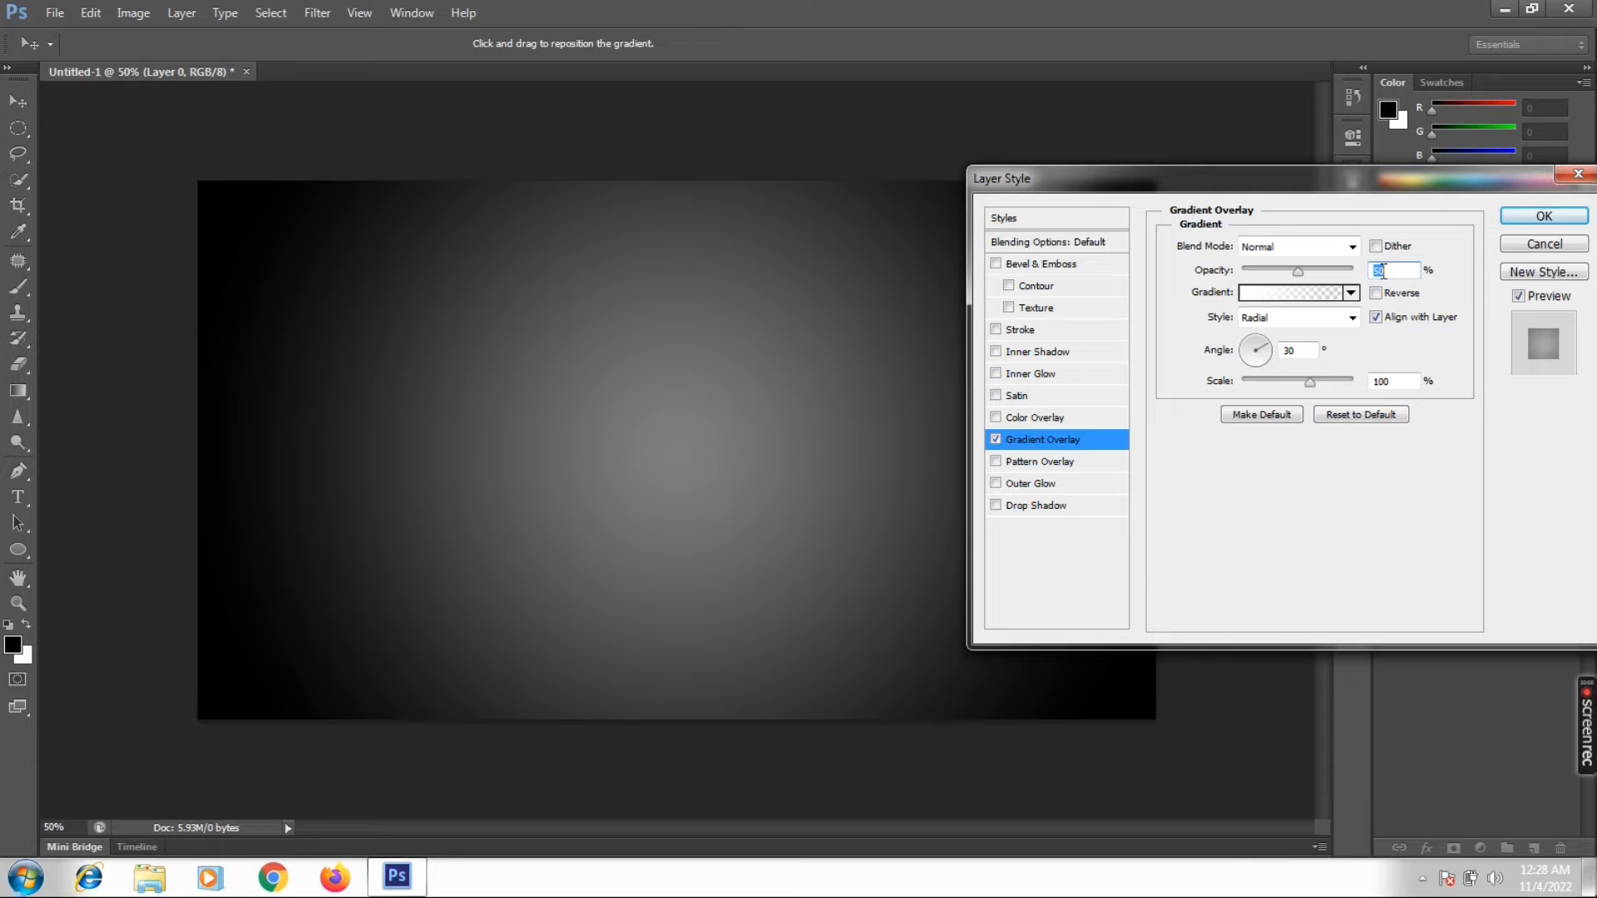
{"action": "left_click", "coordinate": [1534, 218]}
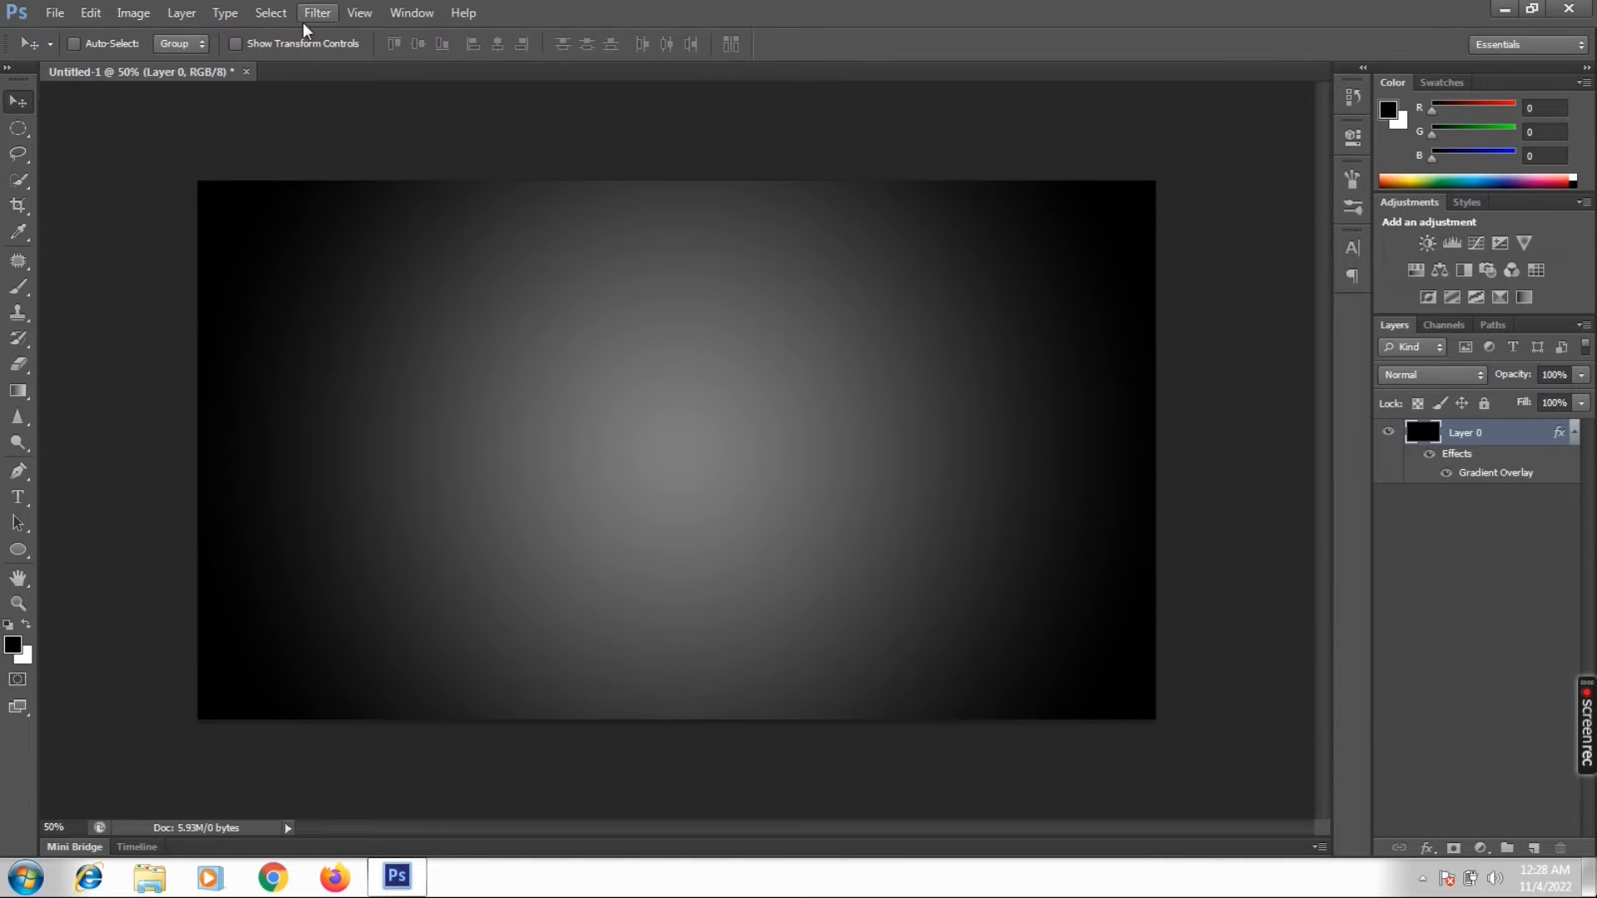
- Add 3% uniform, monochromatic noise to Layer 0 and collapse its effects list
{"action": "left_click", "coordinate": [305, 20]}
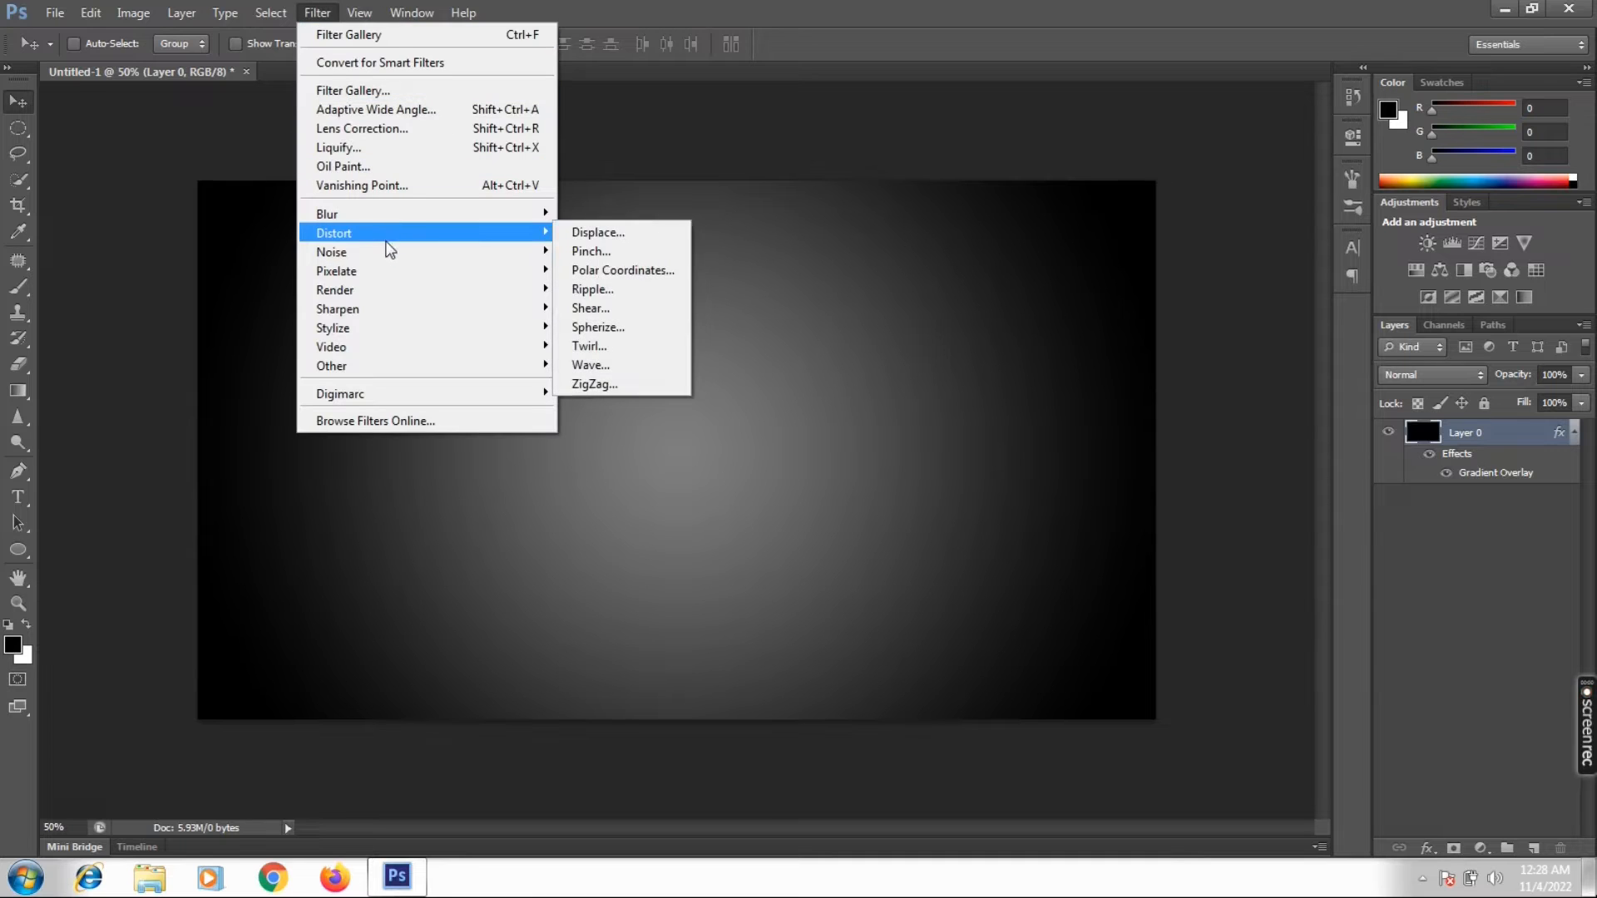
{"action": "mouse_move", "coordinate": [408, 260]}
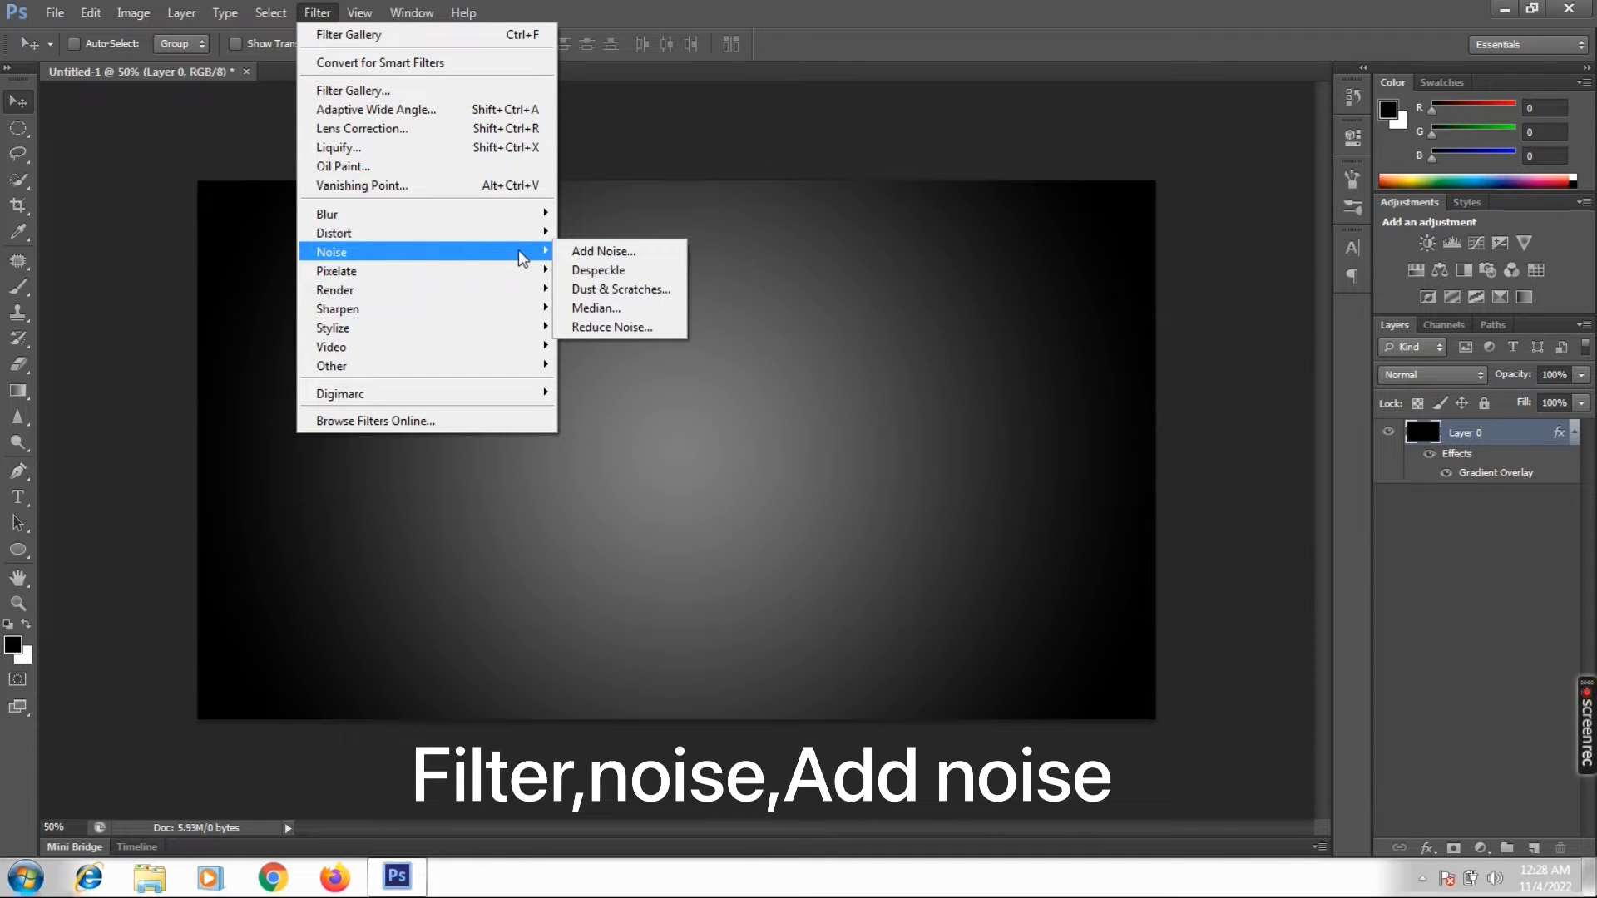
{"action": "left_click", "coordinate": [613, 251]}
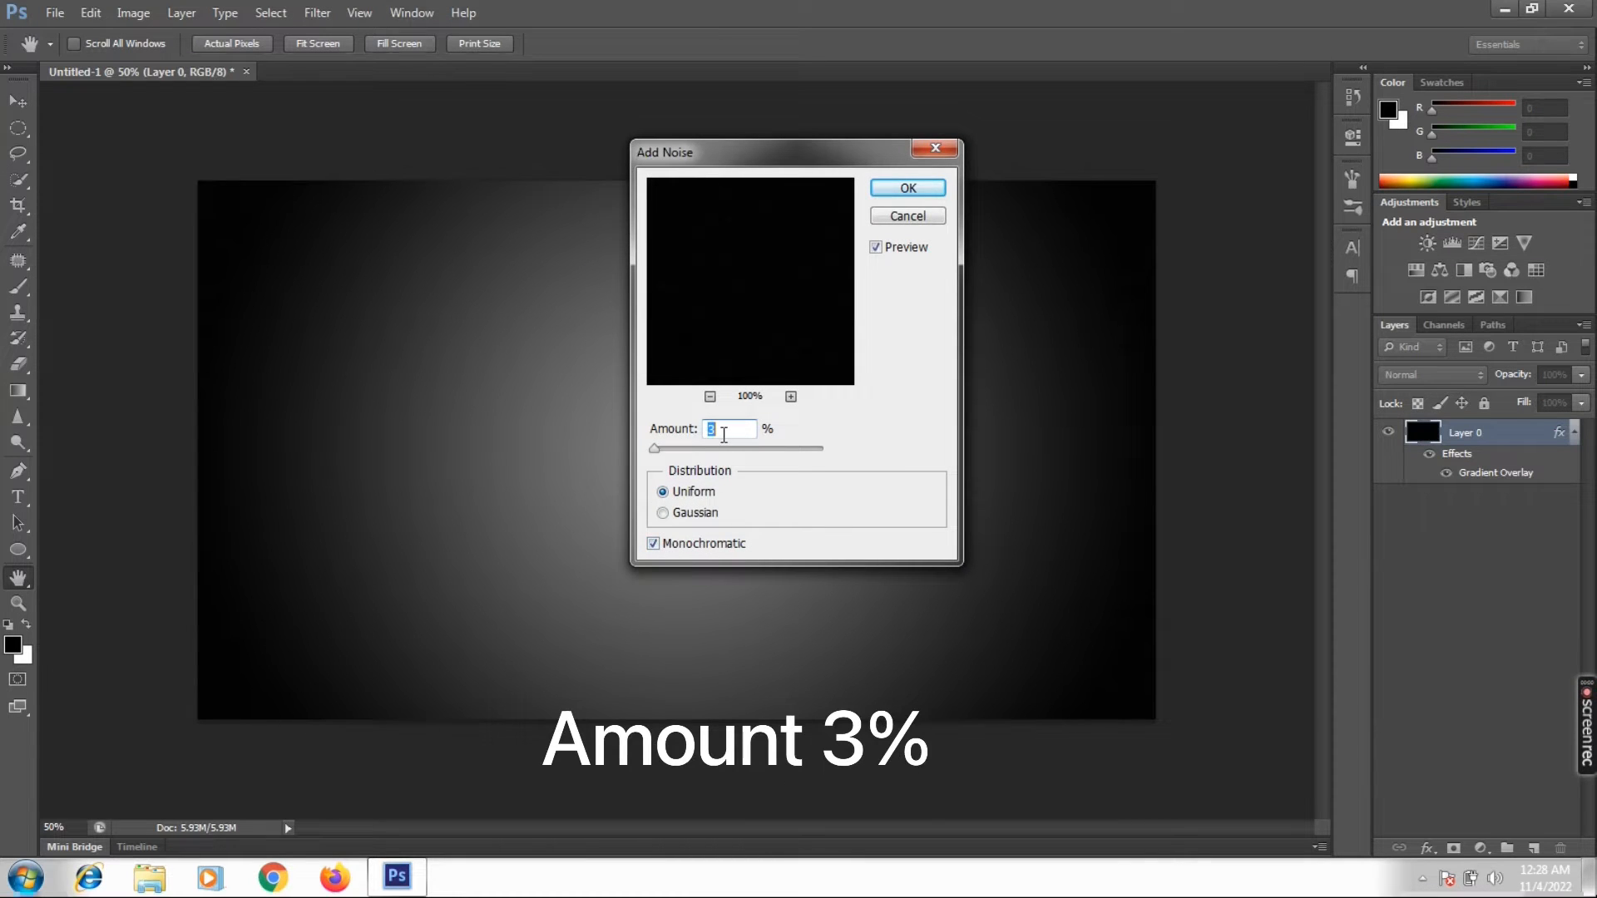
{"action": "left_click", "coordinate": [910, 189]}
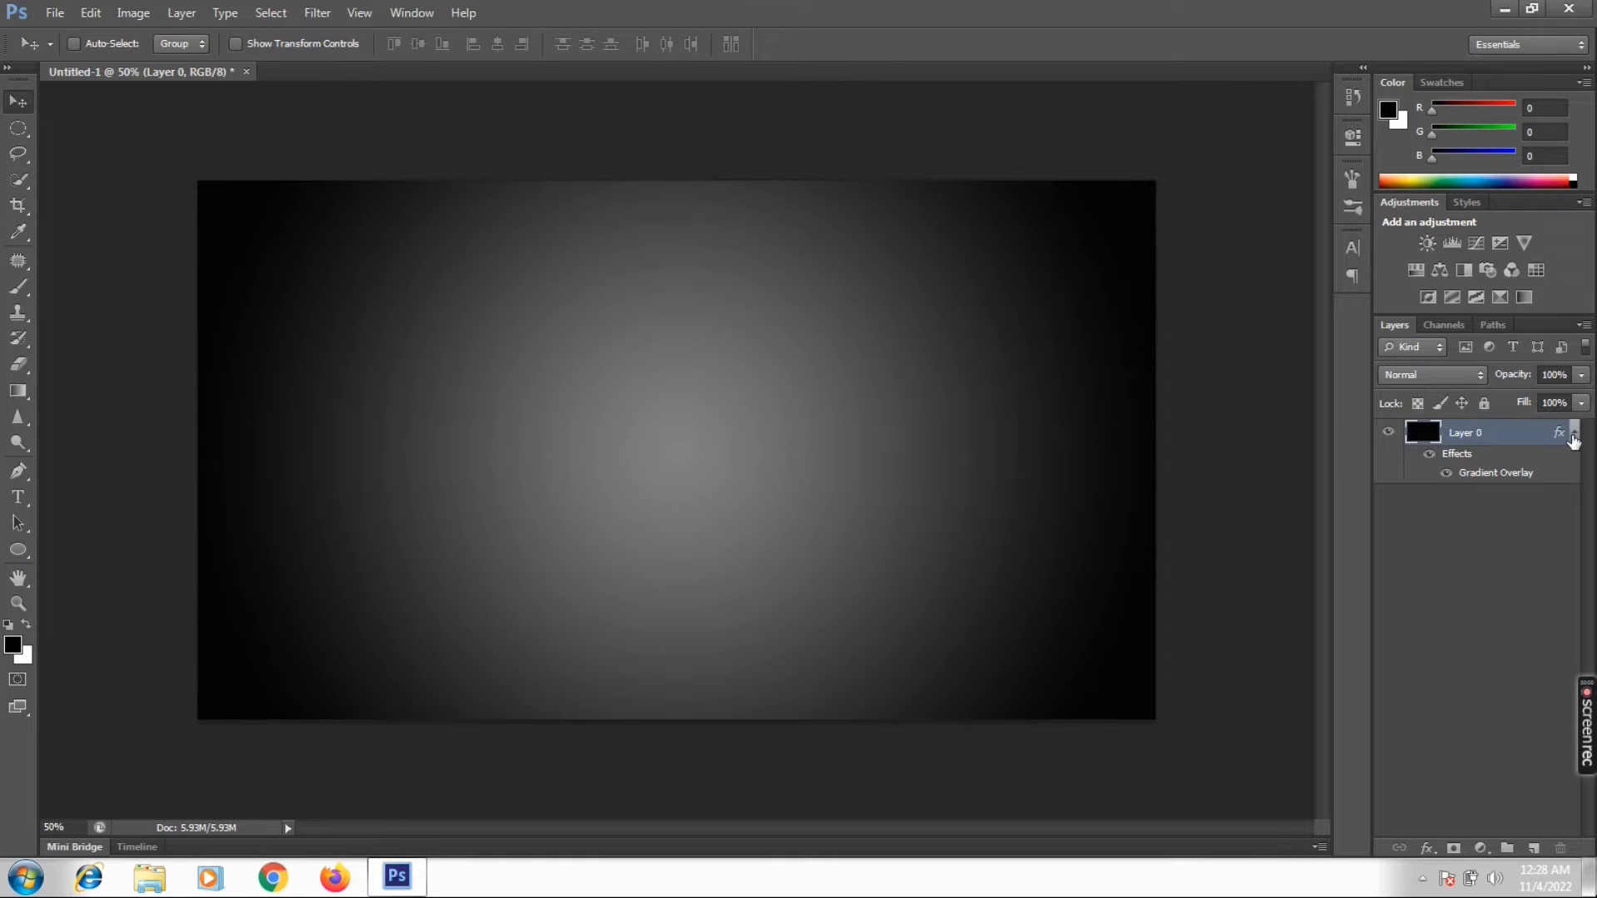
{"action": "left_click", "coordinate": [1573, 439]}
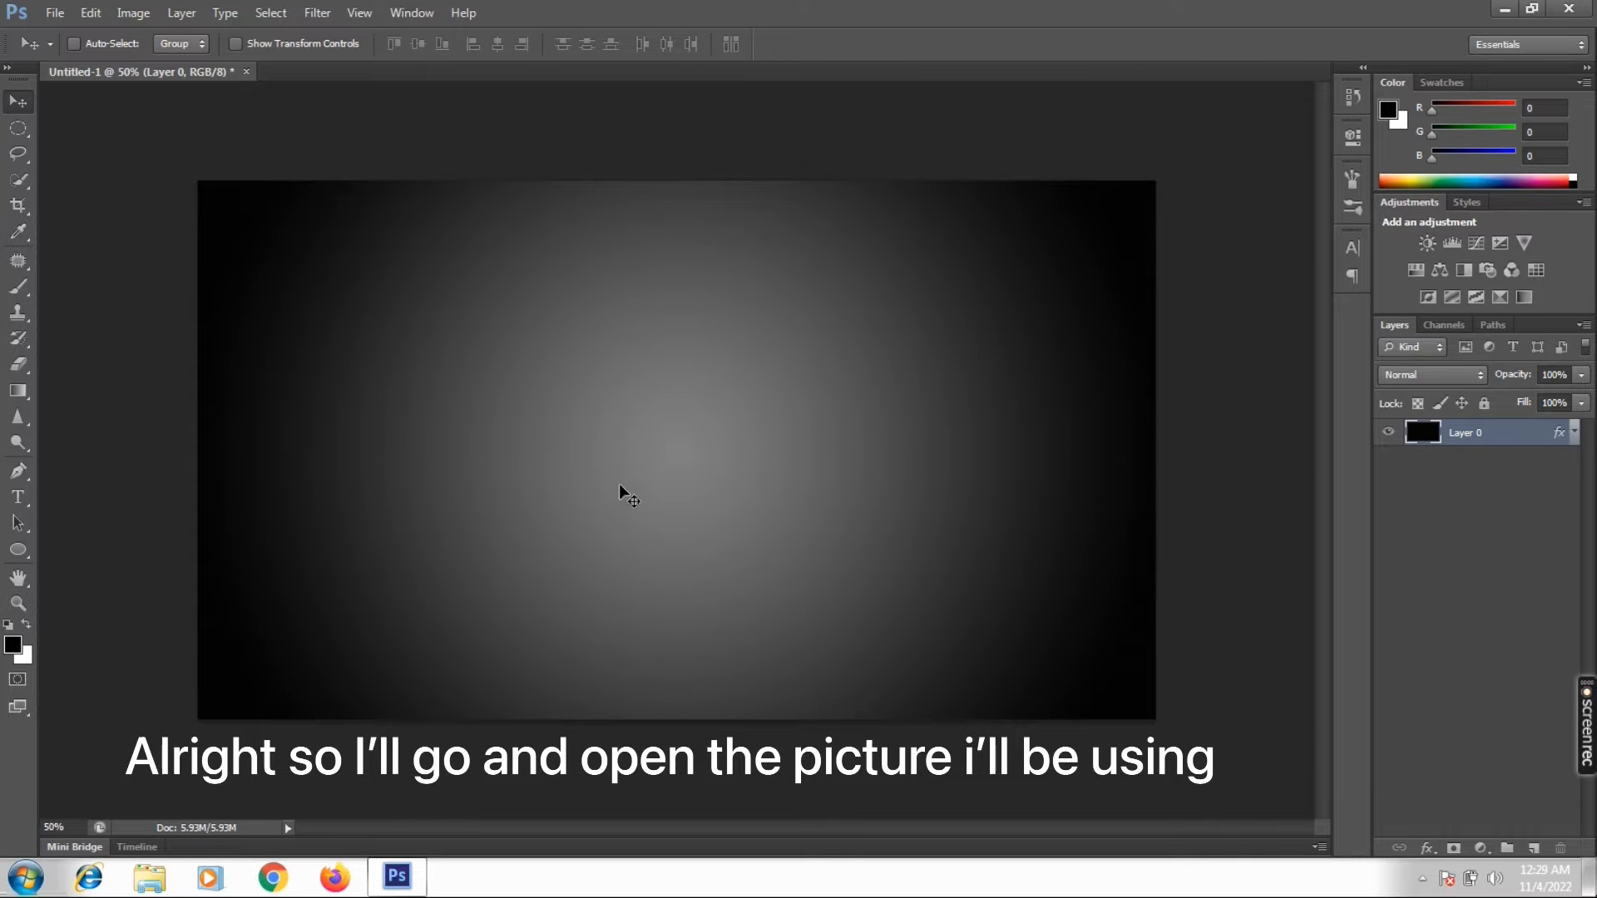
- Open Beautiful-Girl-Hd-Wallpapers-1080p-Desktop.jpg and copy the picture into the Untitled-1 document as a new layer
{"action": "key", "text": "ctrl+o"}
{"action": "double_click", "coordinate": [678, 283]}
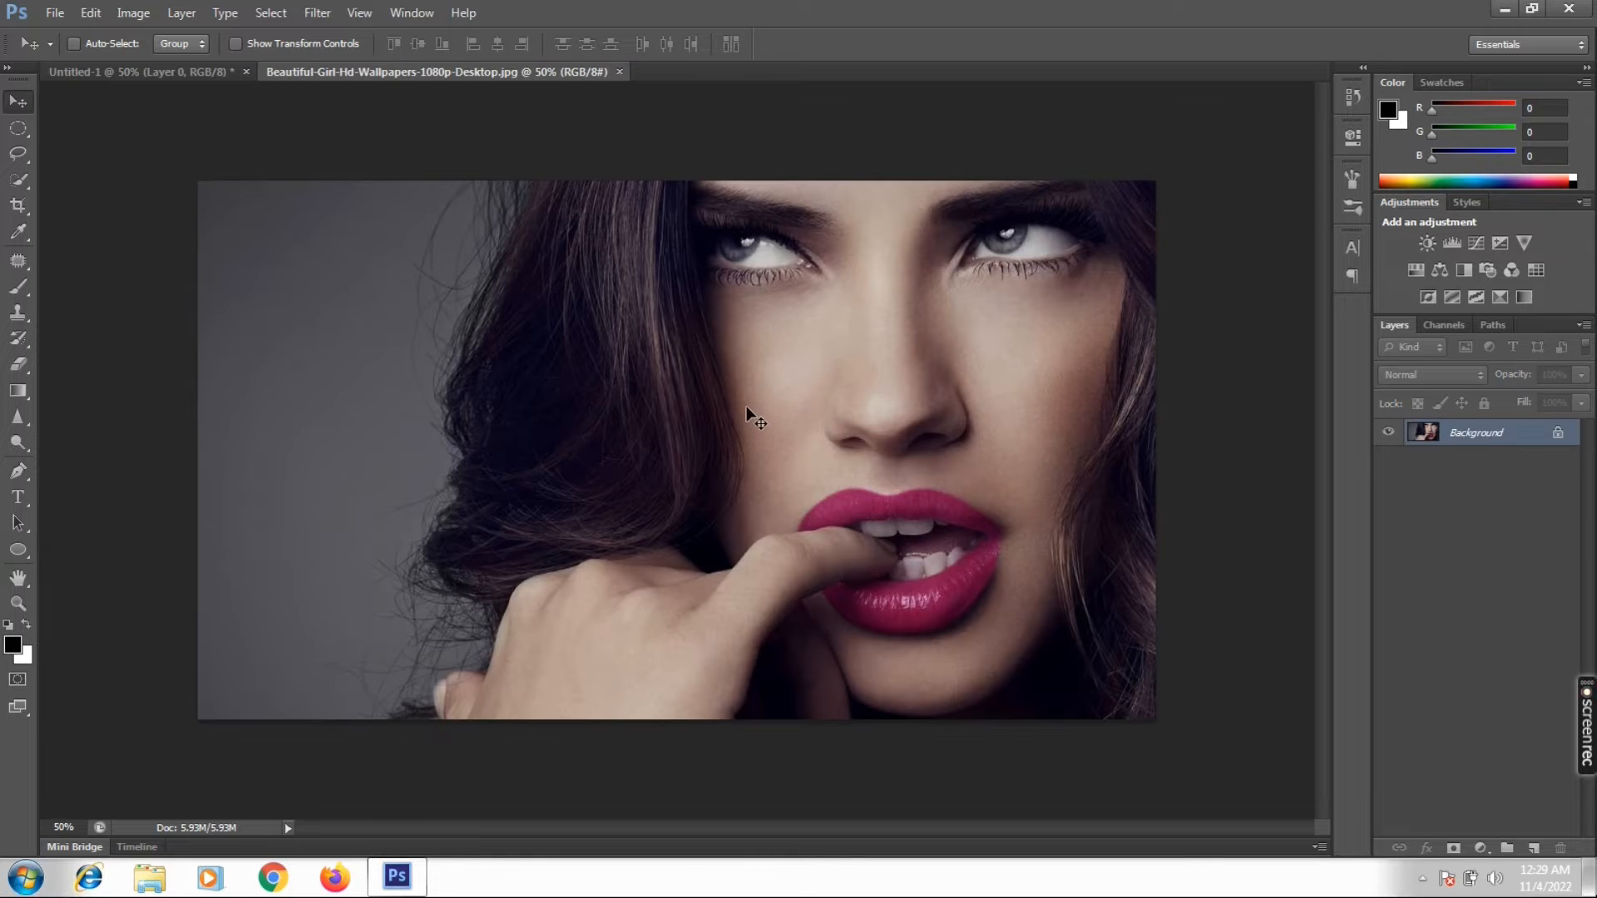
{"action": "left_click_drag", "start_coordinate": [746, 415], "coordinate": [476, 298]}
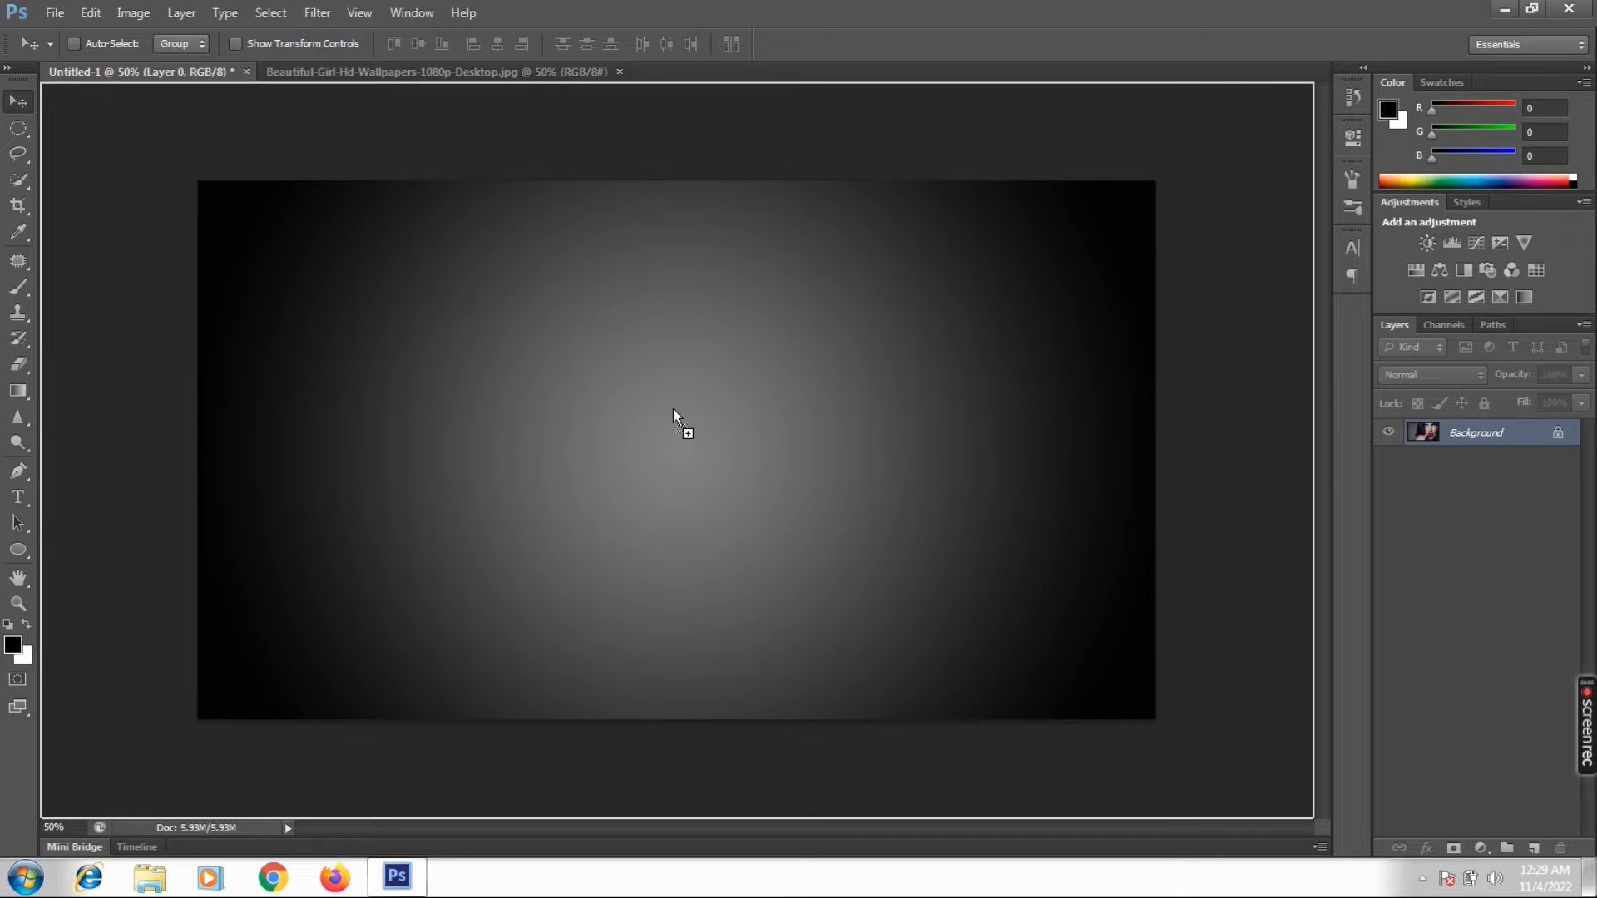
{"action": "left_click_drag", "start_coordinate": [673, 410], "coordinate": [674, 412]}
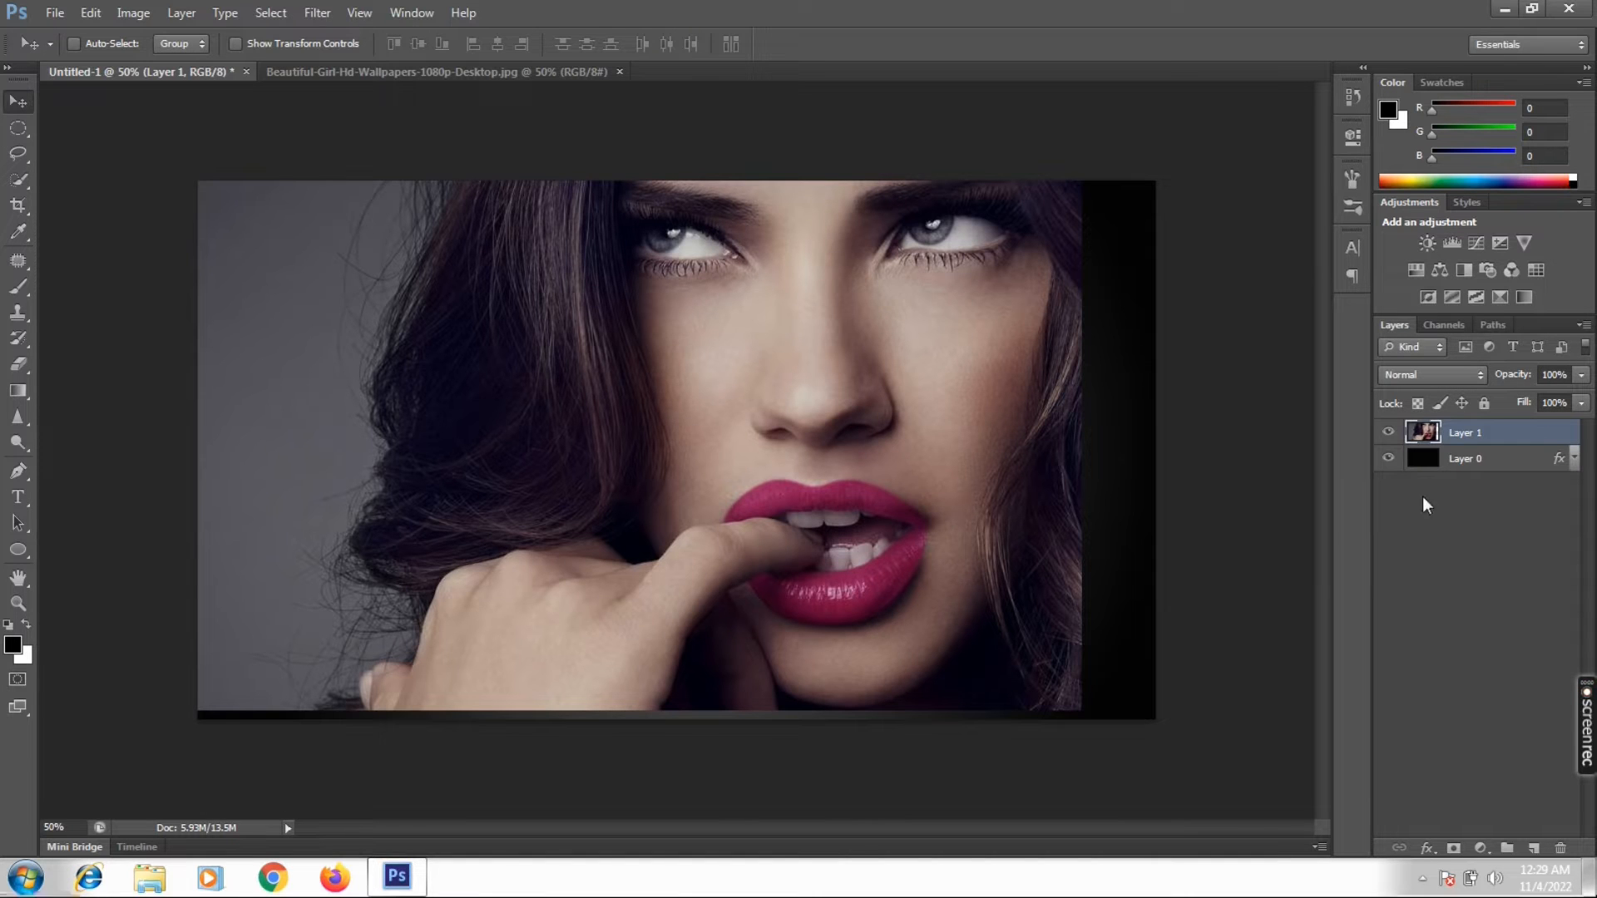
- Convert the portrait layer to a Smart Object and move it to cover the whole canvas
{"action": "right_click", "coordinate": [1450, 432]}
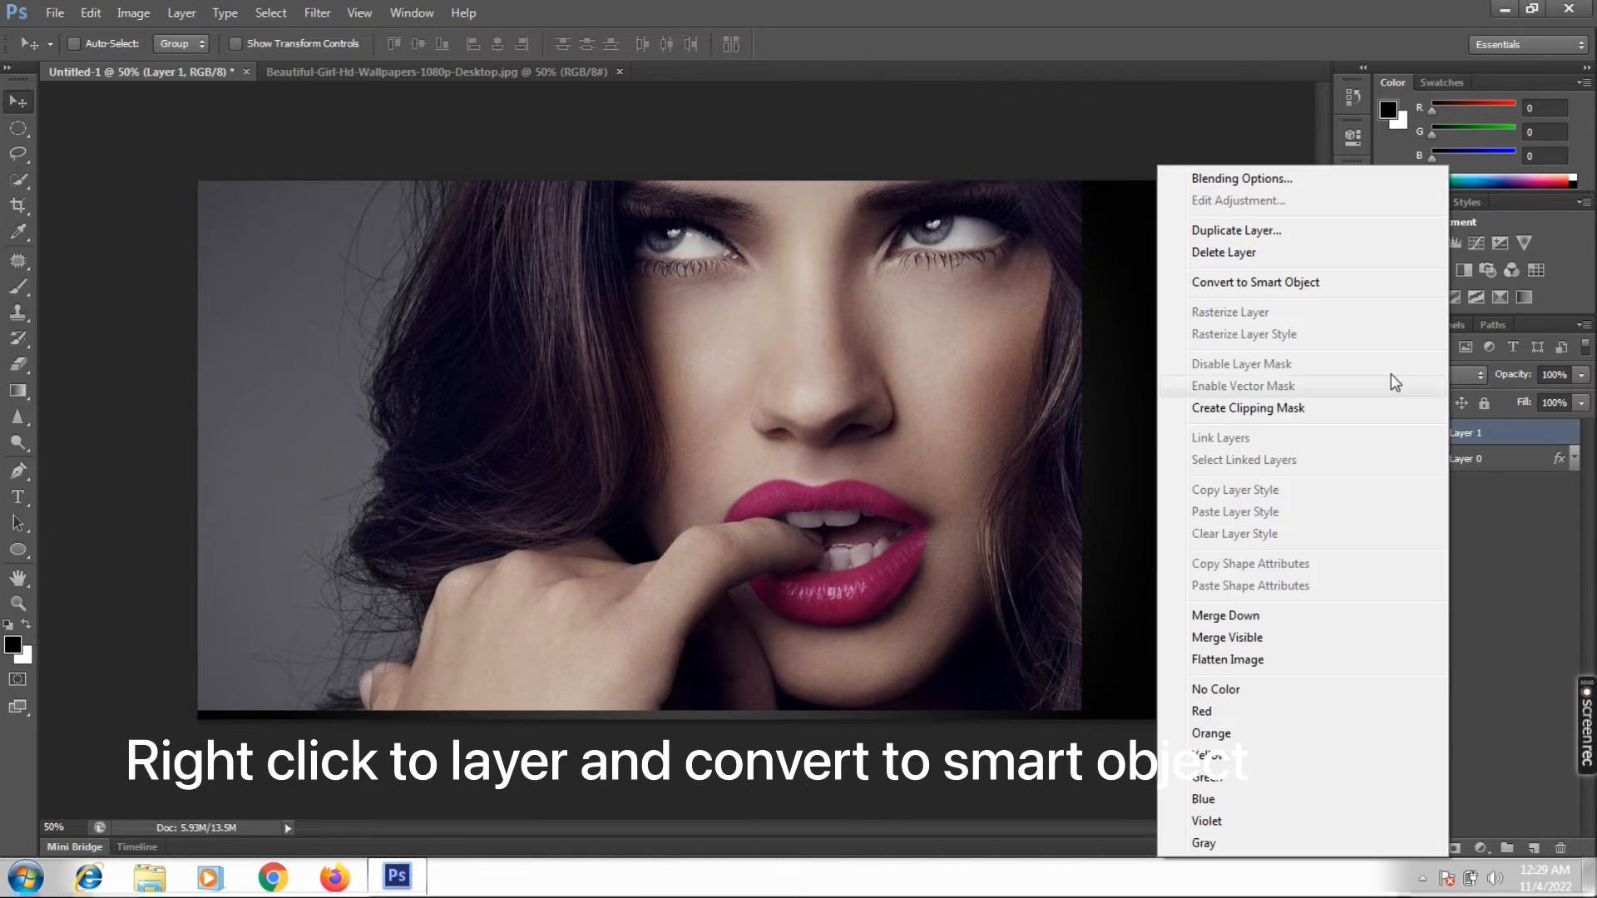
{"action": "left_click", "coordinate": [1312, 283]}
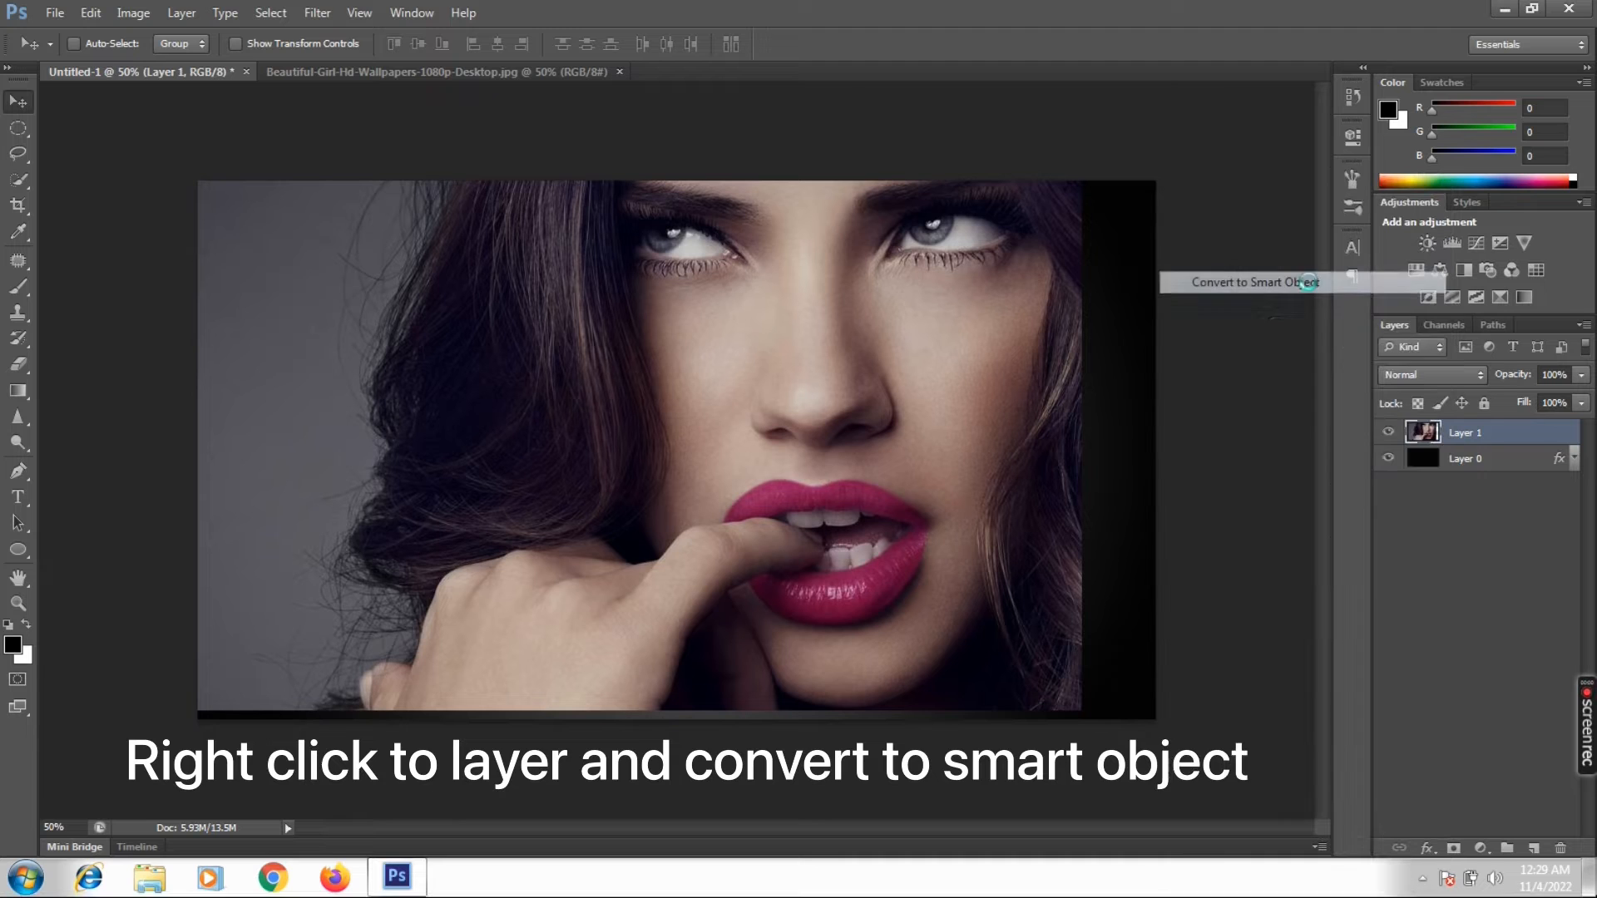
{"action": "left_click_drag", "start_coordinate": [851, 422], "coordinate": [927, 439]}
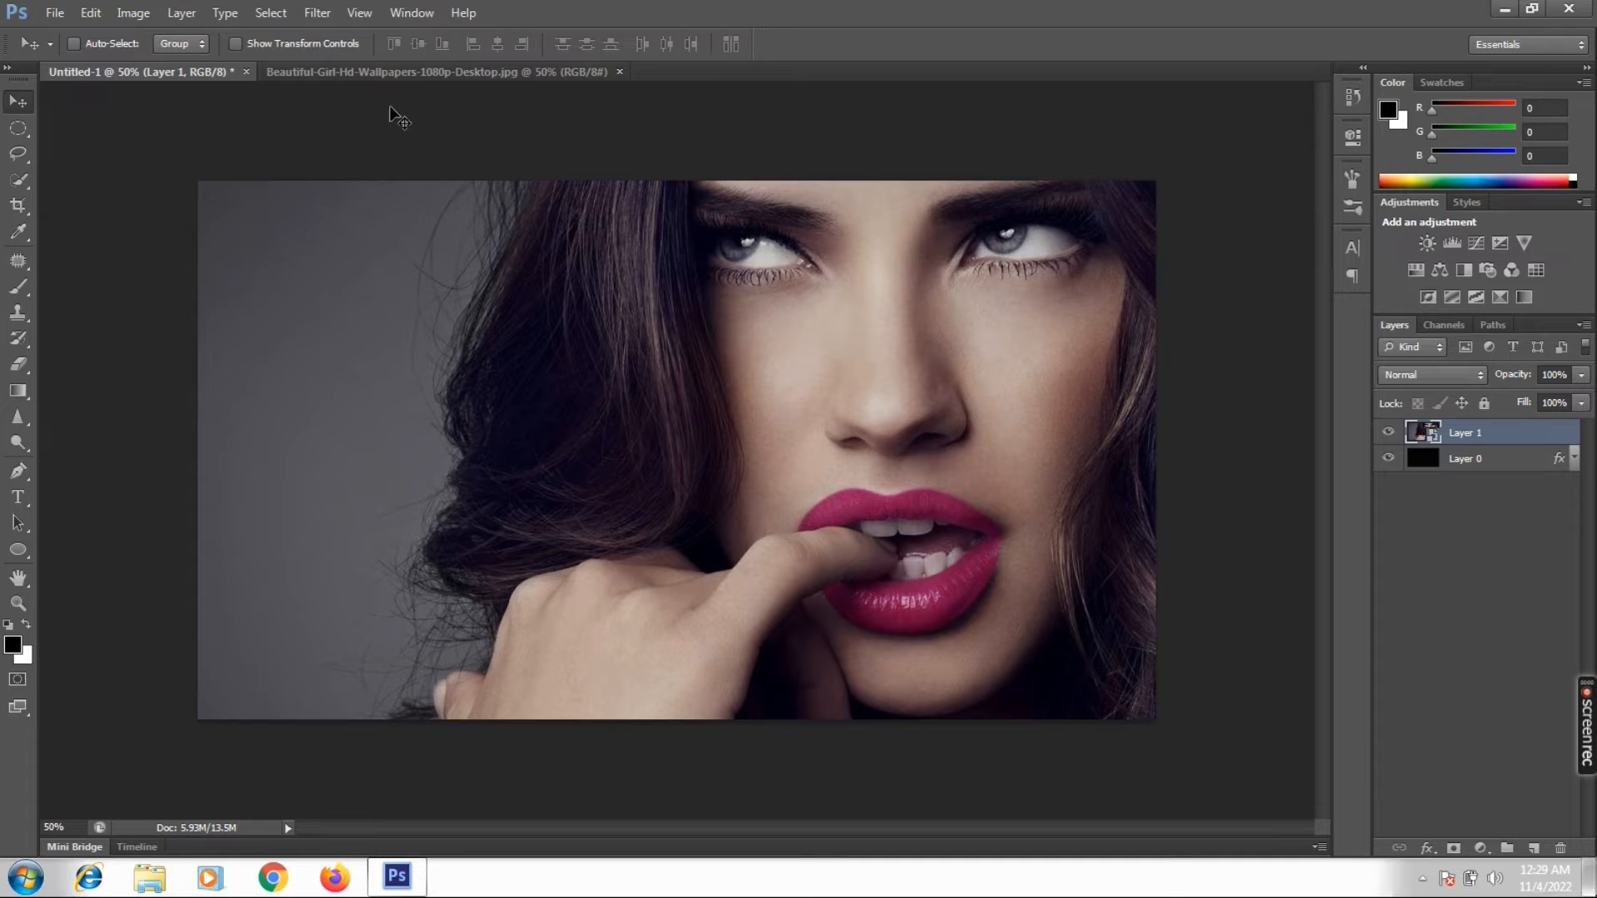
- Apply the Poster Edges filter to the portrait with Edge Thickness 10, Edge Intensity 1 and Posterization 2
{"action": "left_click", "coordinate": [318, 13]}
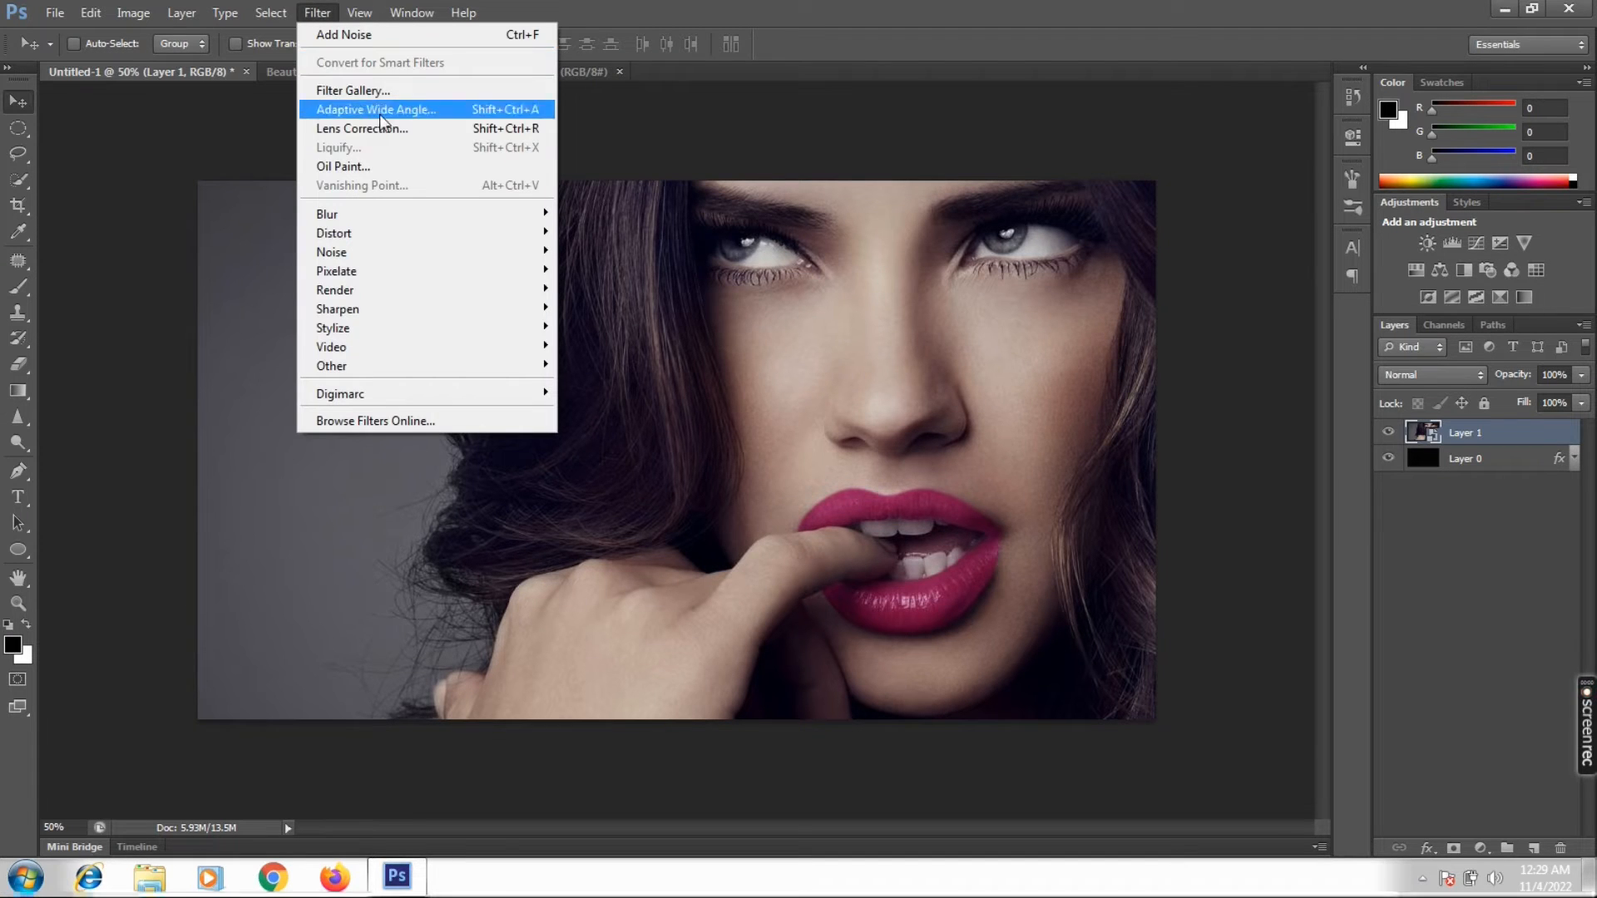
{"action": "left_click", "coordinate": [352, 92]}
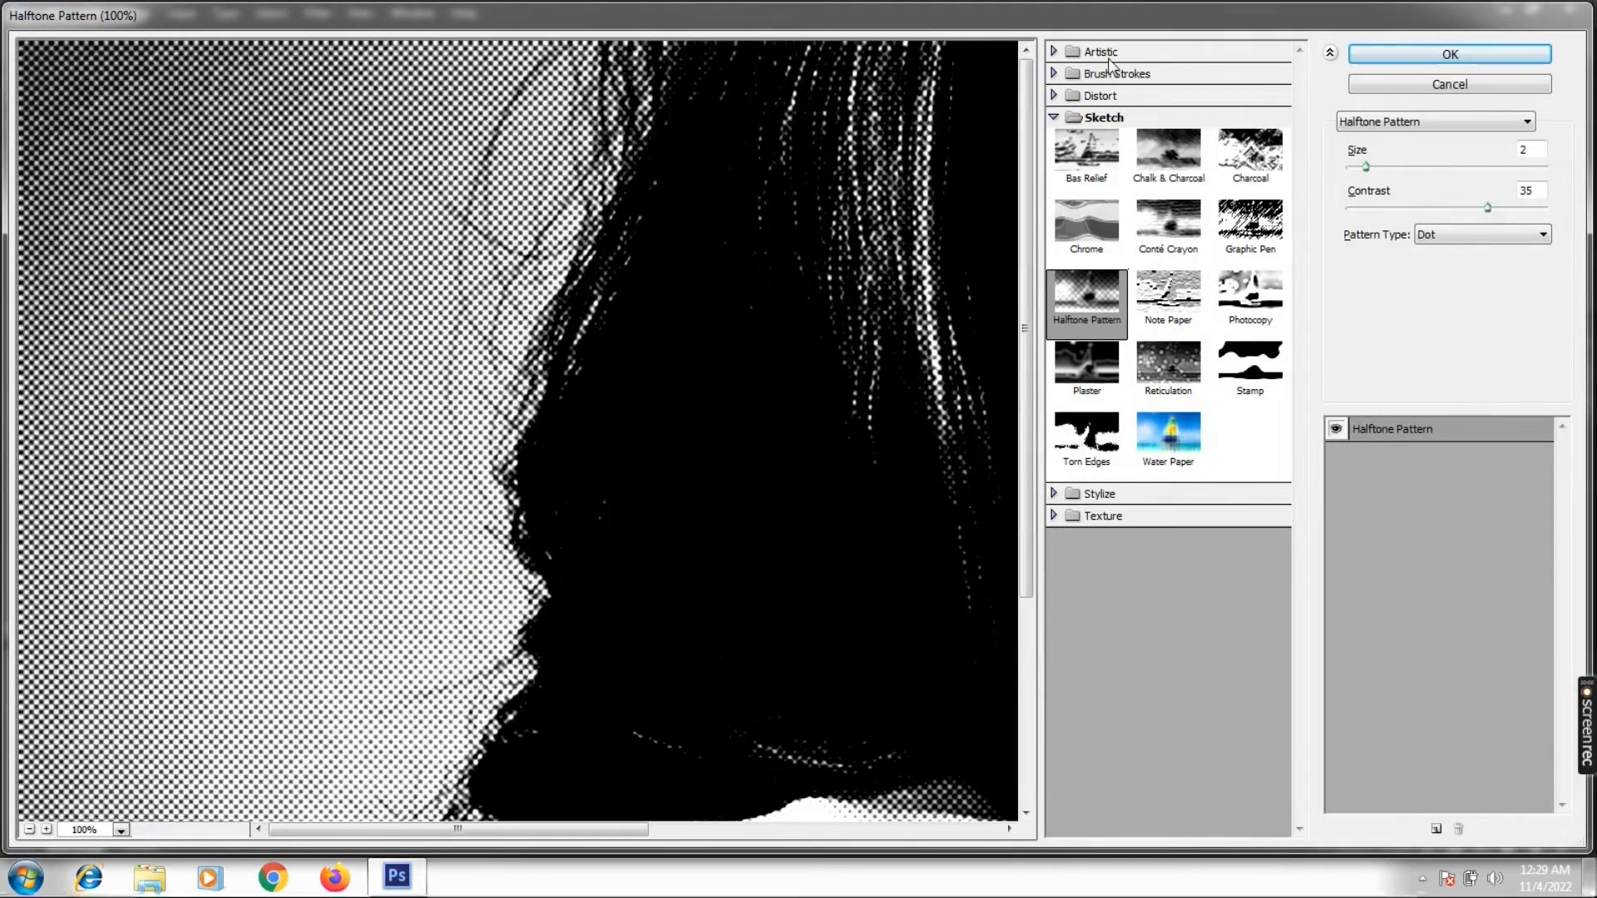
{"action": "left_click", "coordinate": [1100, 52]}
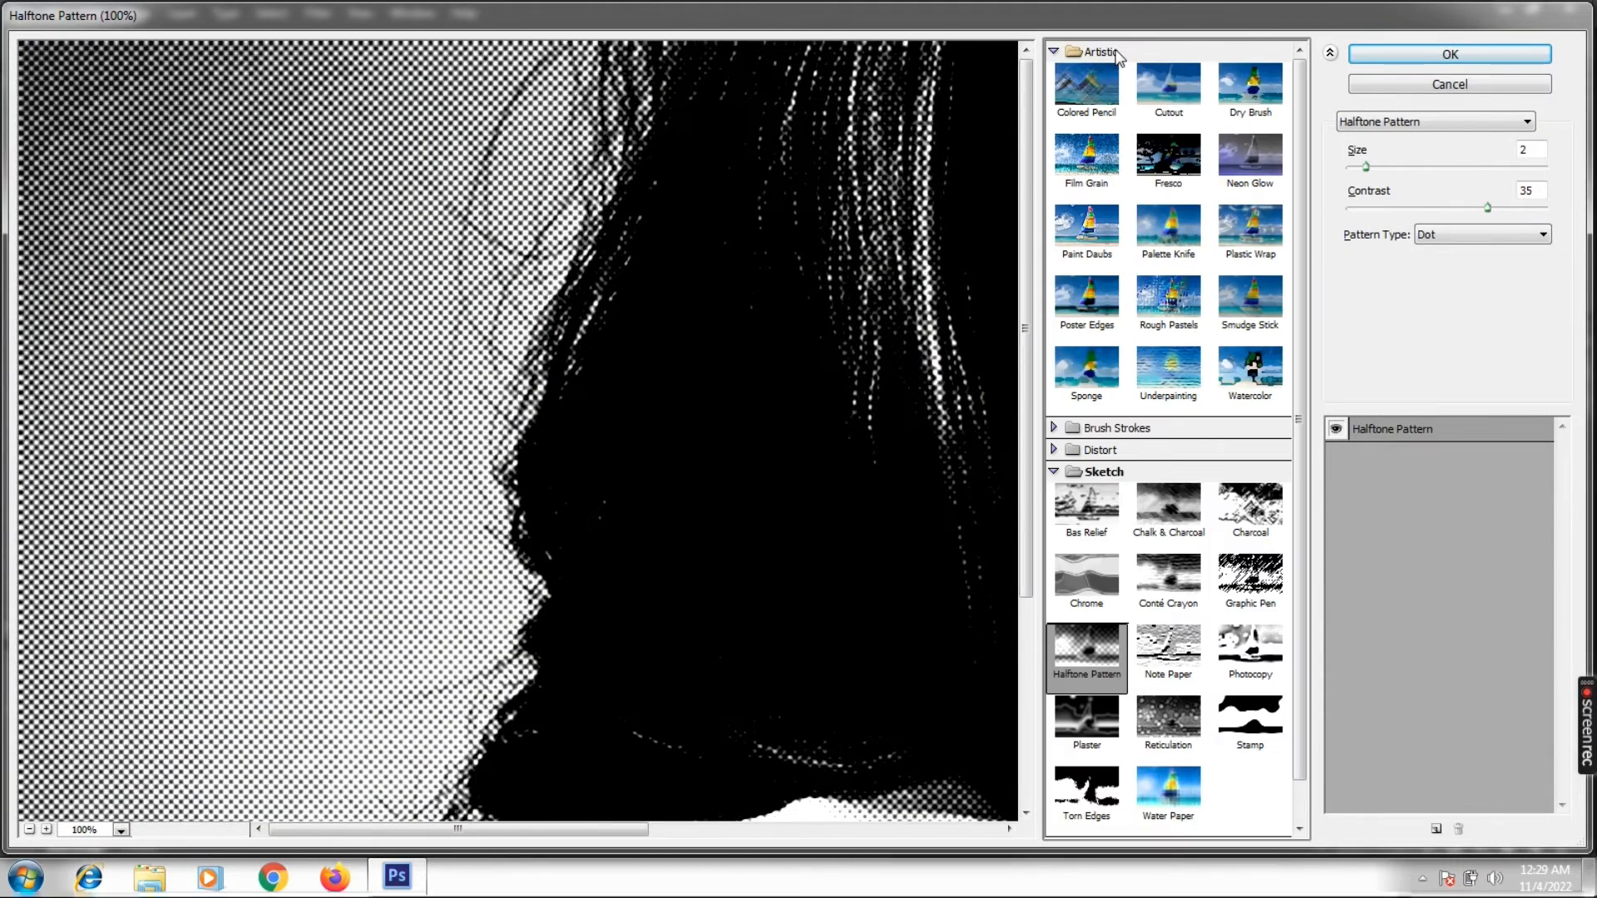
{"action": "left_click", "coordinate": [1081, 311]}
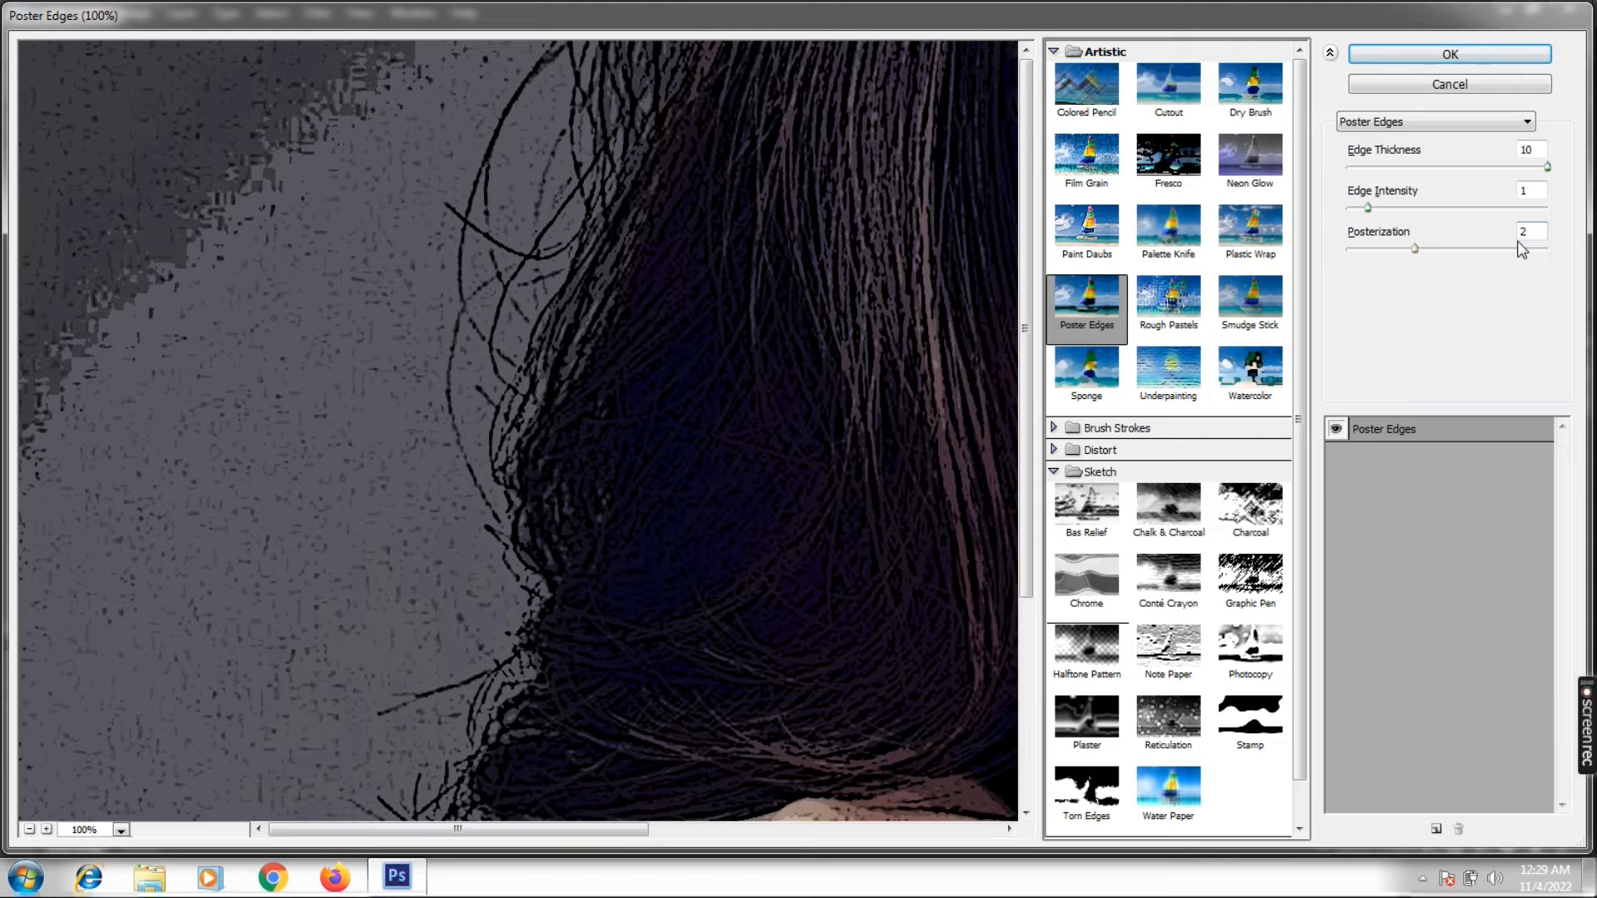
{"action": "left_click", "coordinate": [1476, 57]}
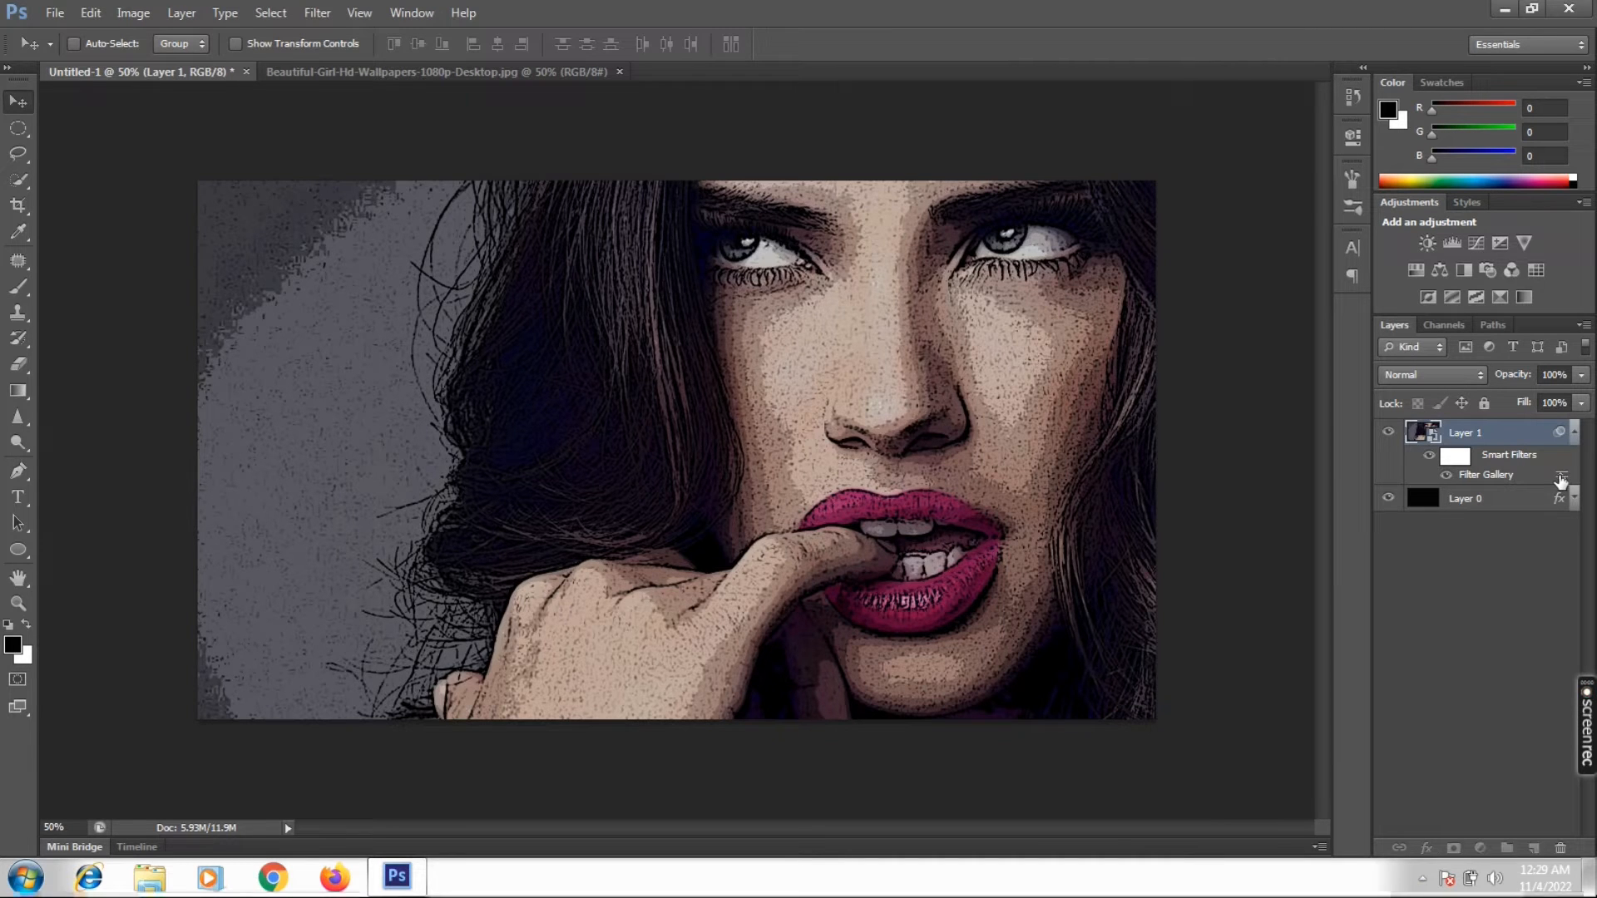
- Set the blending opacity of the portrait's Poster Edges smart filter to 70%
{"action": "double_click", "coordinate": [1561, 480]}
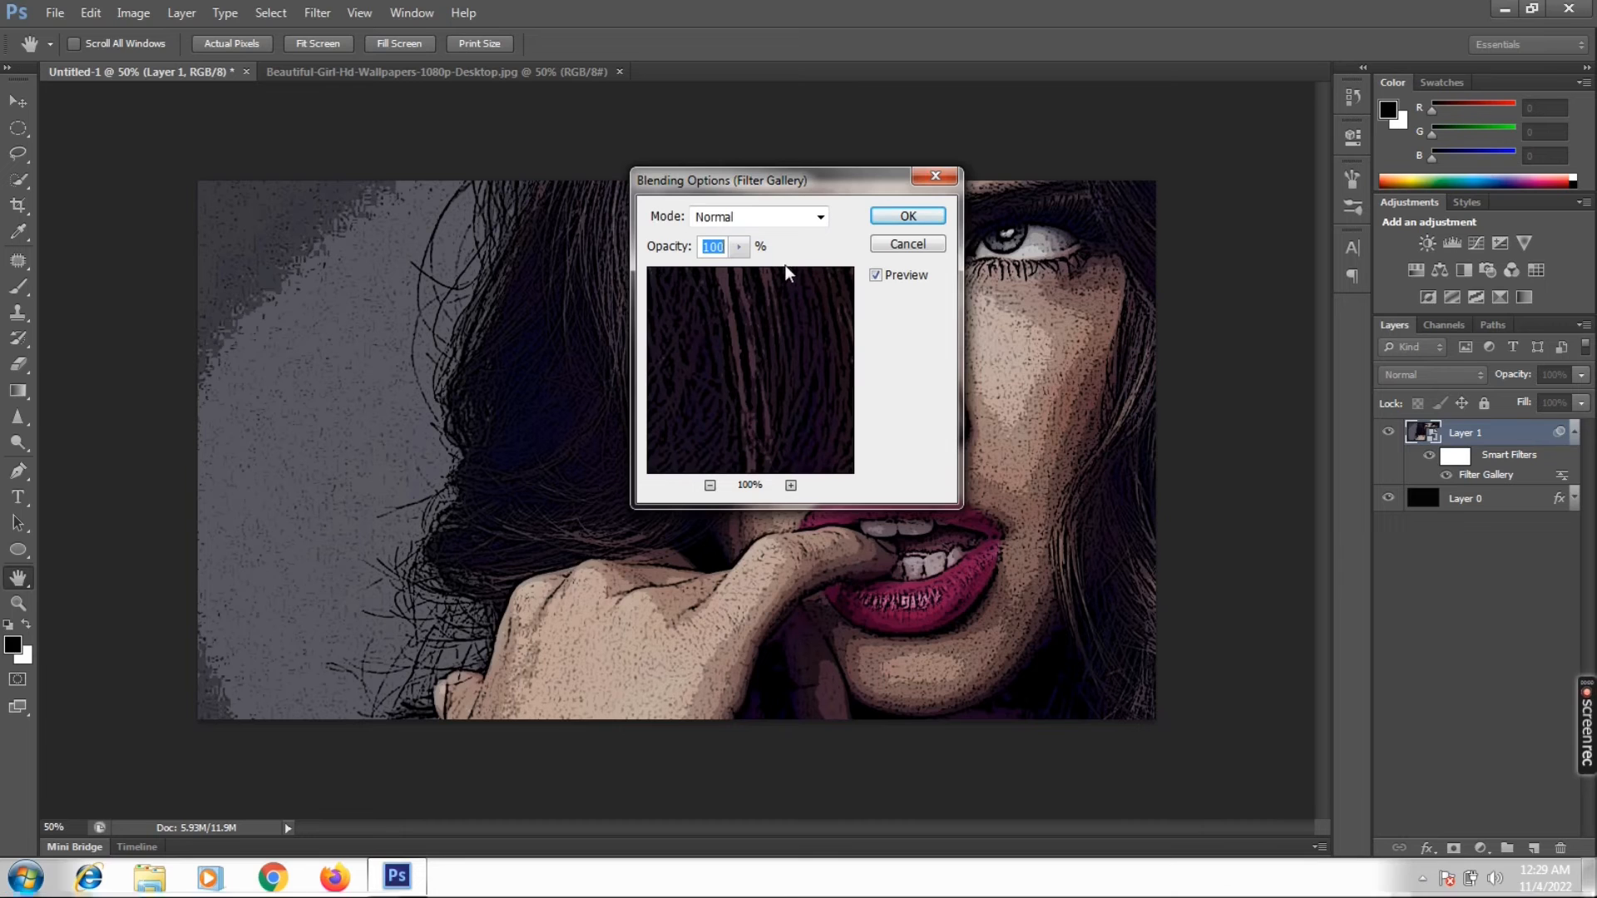
{"action": "left_click", "coordinate": [709, 485]}
{"action": "left_click", "coordinate": [709, 484]}
{"action": "left_click", "coordinate": [709, 485]}
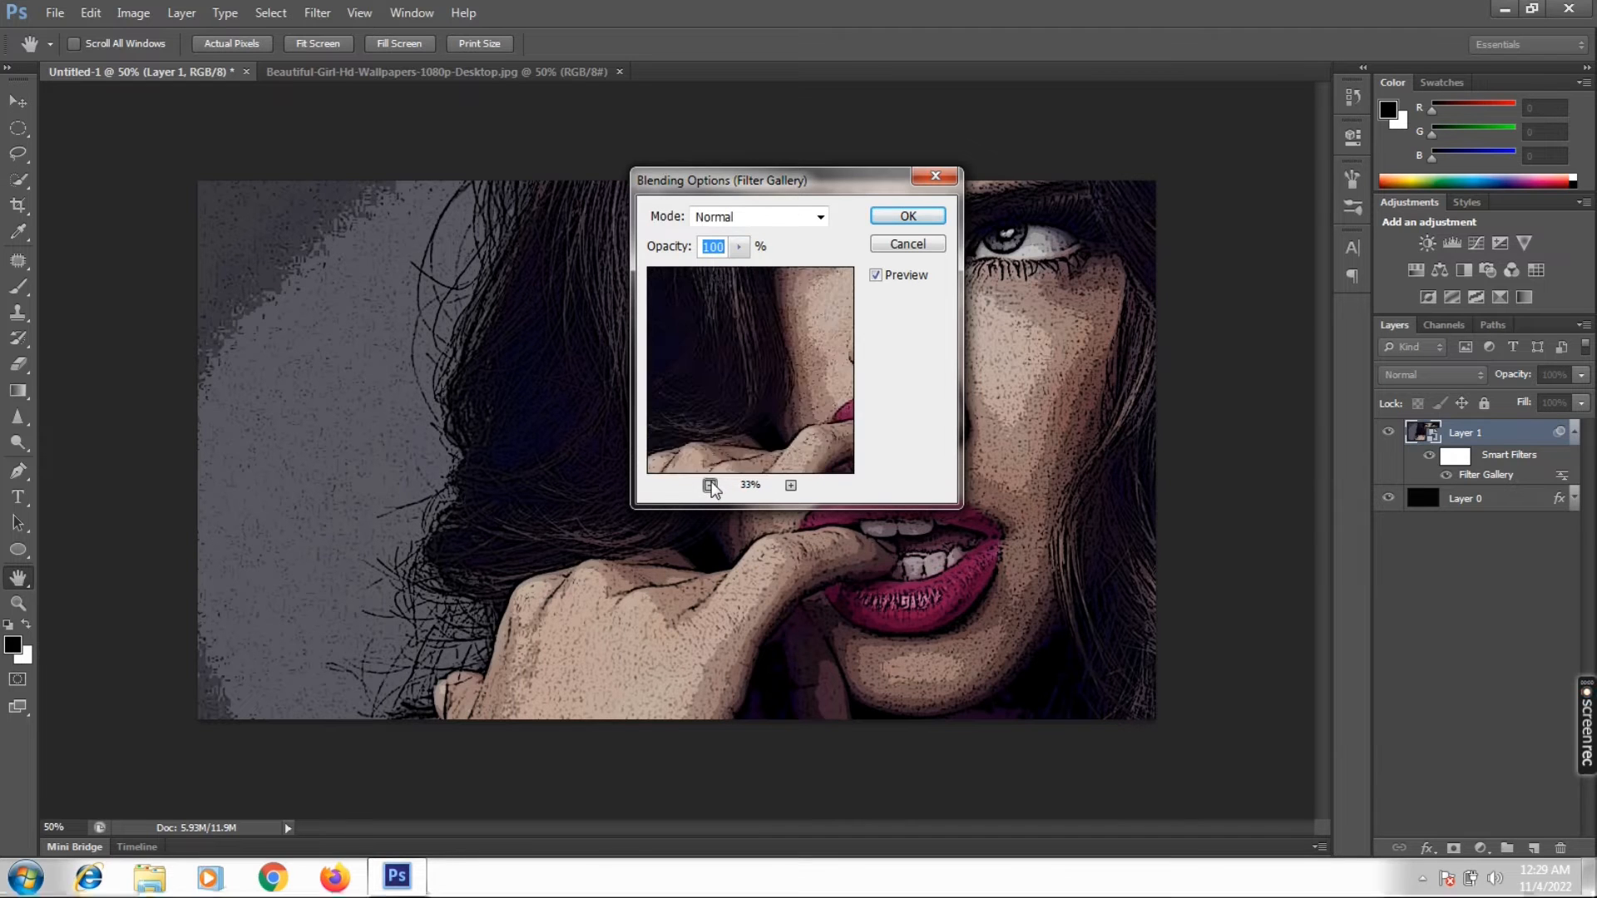
{"action": "left_click", "coordinate": [709, 484]}
{"action": "left_click", "coordinate": [710, 485]}
{"action": "left_click", "coordinate": [709, 485]}
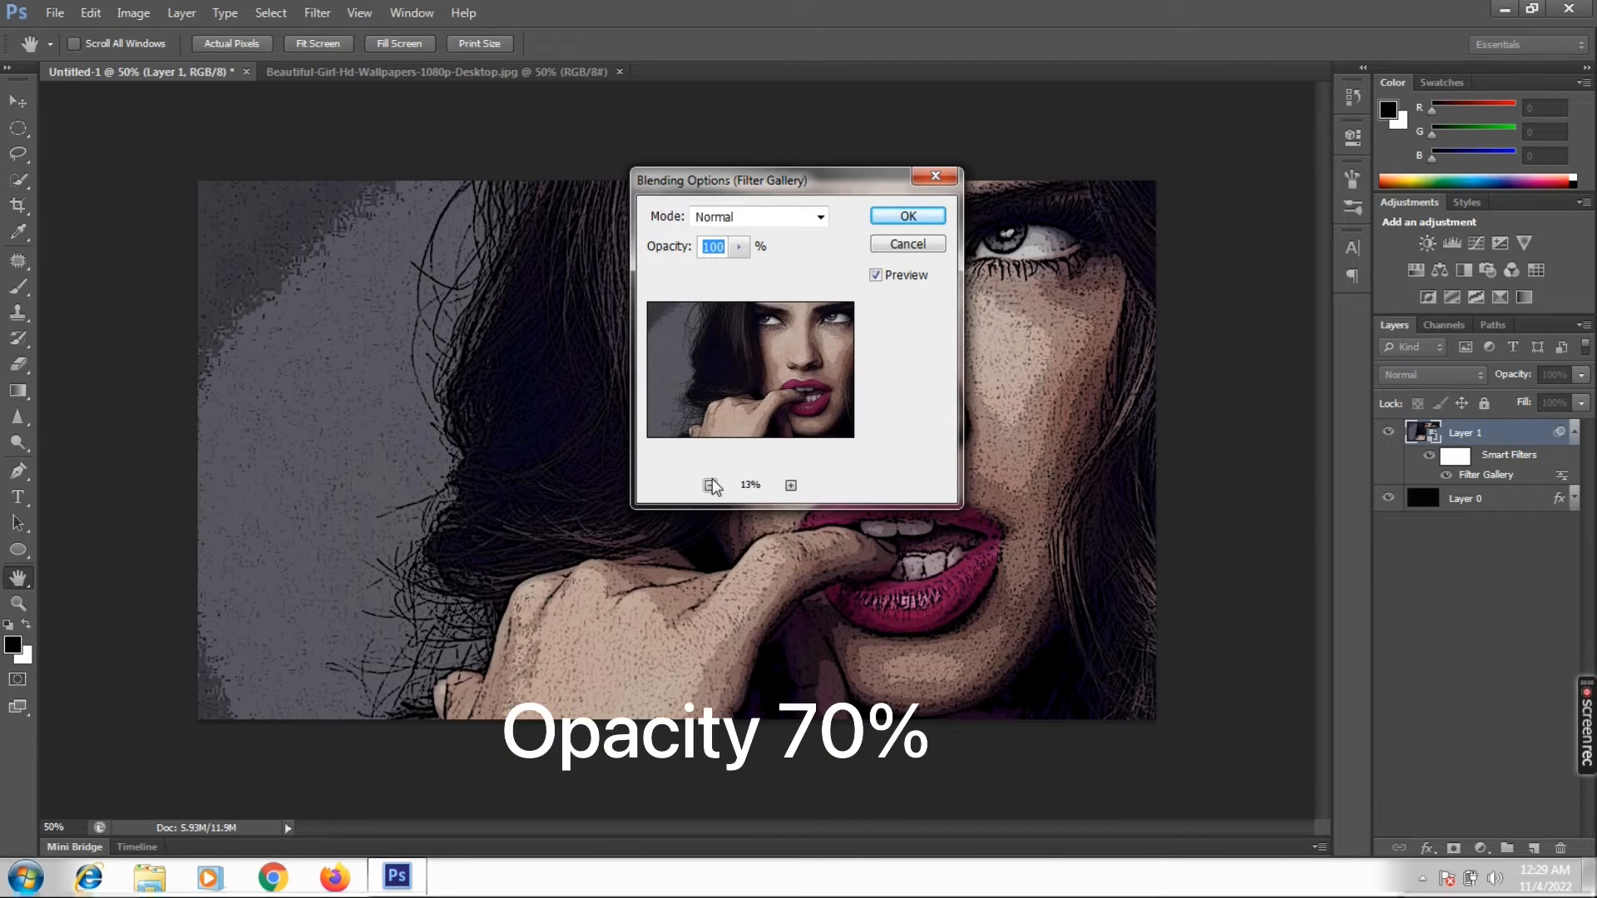
{"action": "left_click", "coordinate": [788, 486]}
{"action": "left_click", "coordinate": [737, 247]}
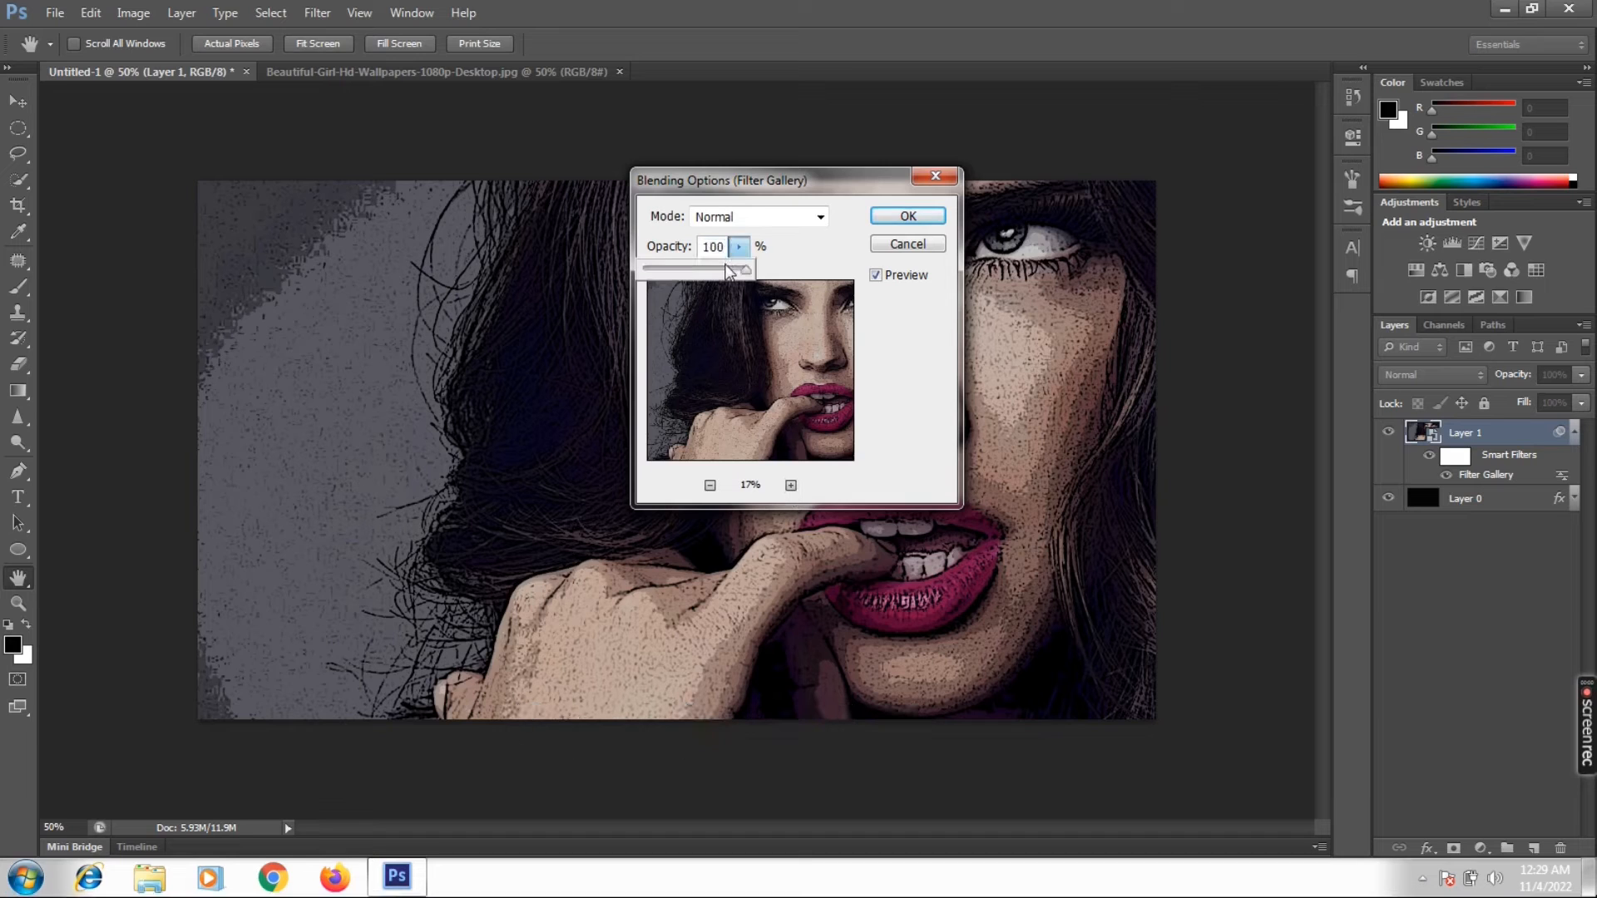
{"action": "left_click", "coordinate": [723, 249]}
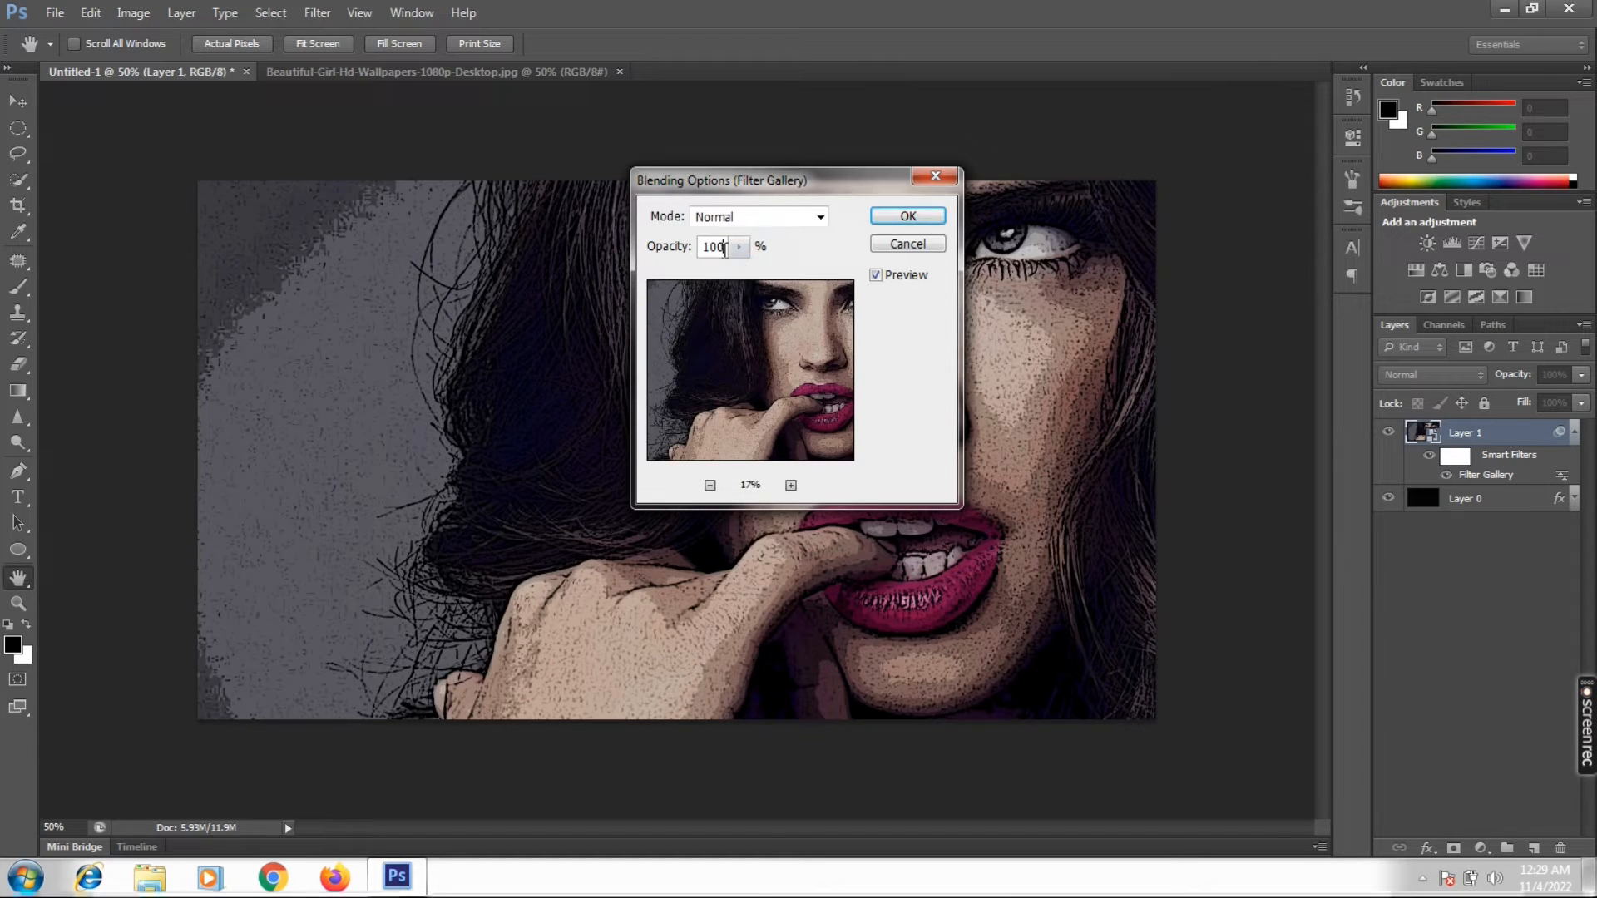
{"action": "double_click", "coordinate": [725, 248]}
{"action": "type", "text": "70"}
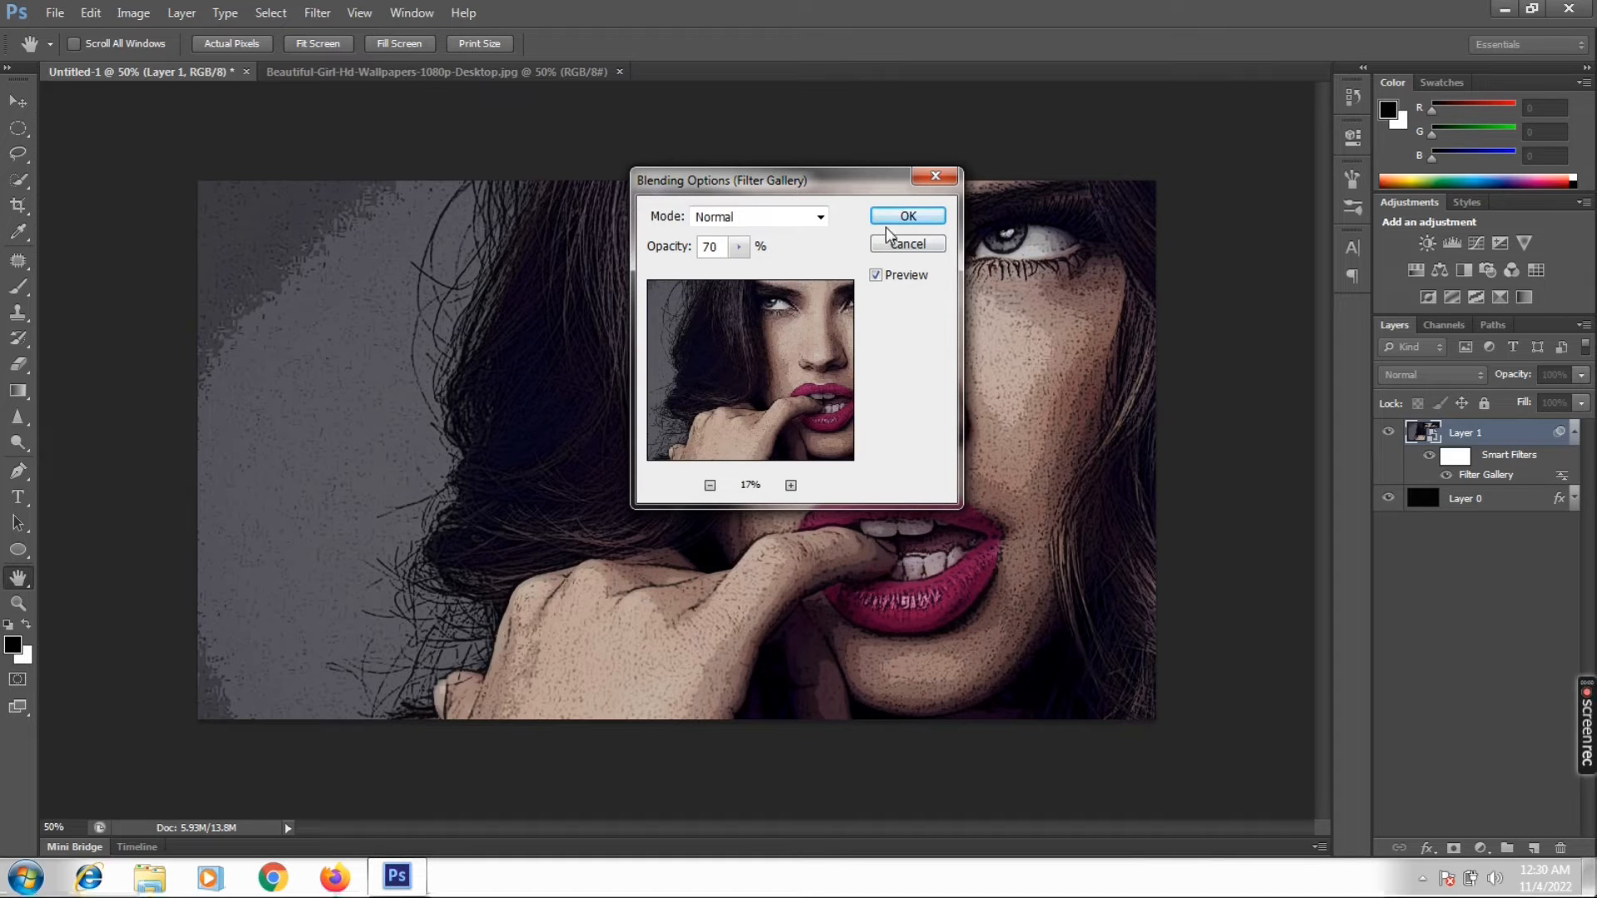
{"action": "left_click", "coordinate": [908, 216]}
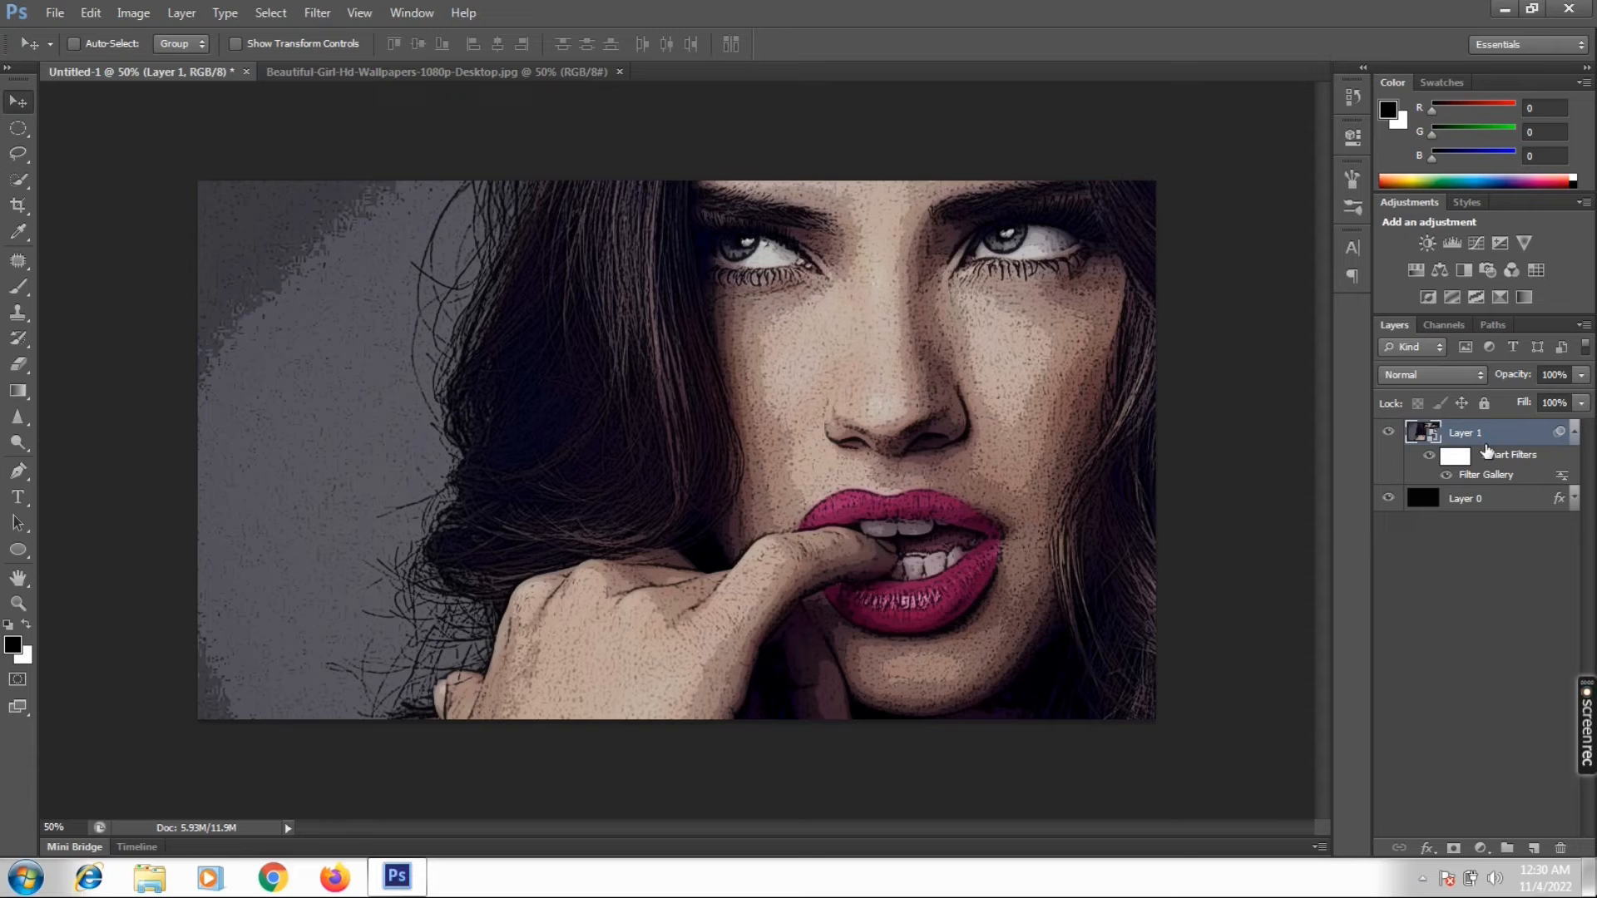
- Apply a Halftone Pattern filter from the Sketch group to the portrait with Size 2, Contrast 35 and pattern type Dot
{"action": "left_click", "coordinate": [321, 14]}
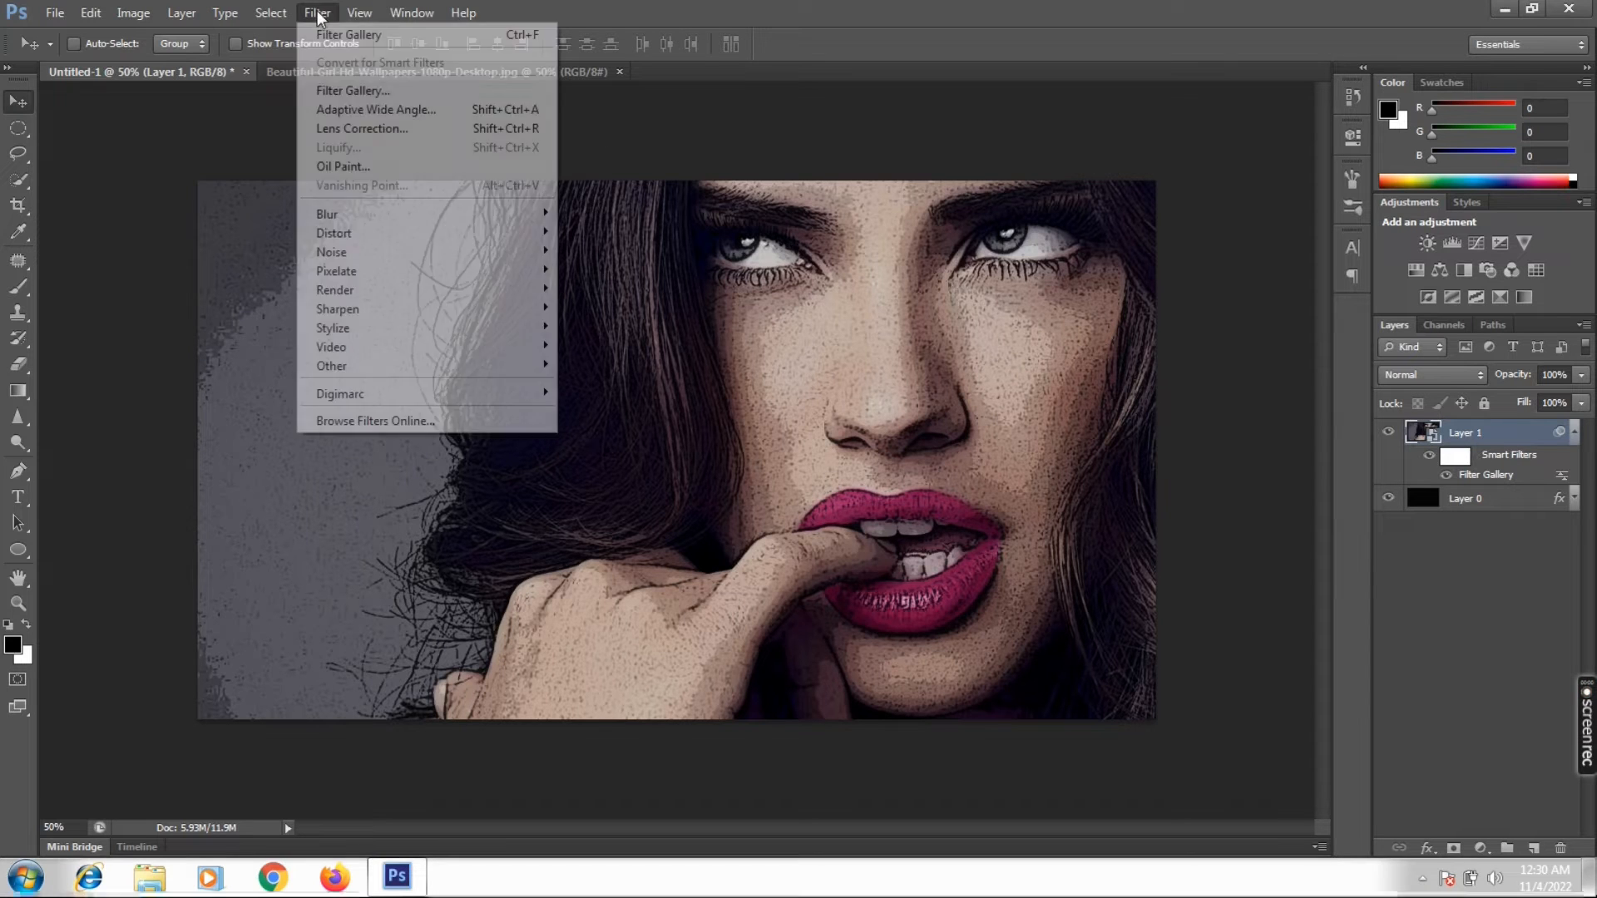
{"action": "left_click", "coordinate": [361, 93]}
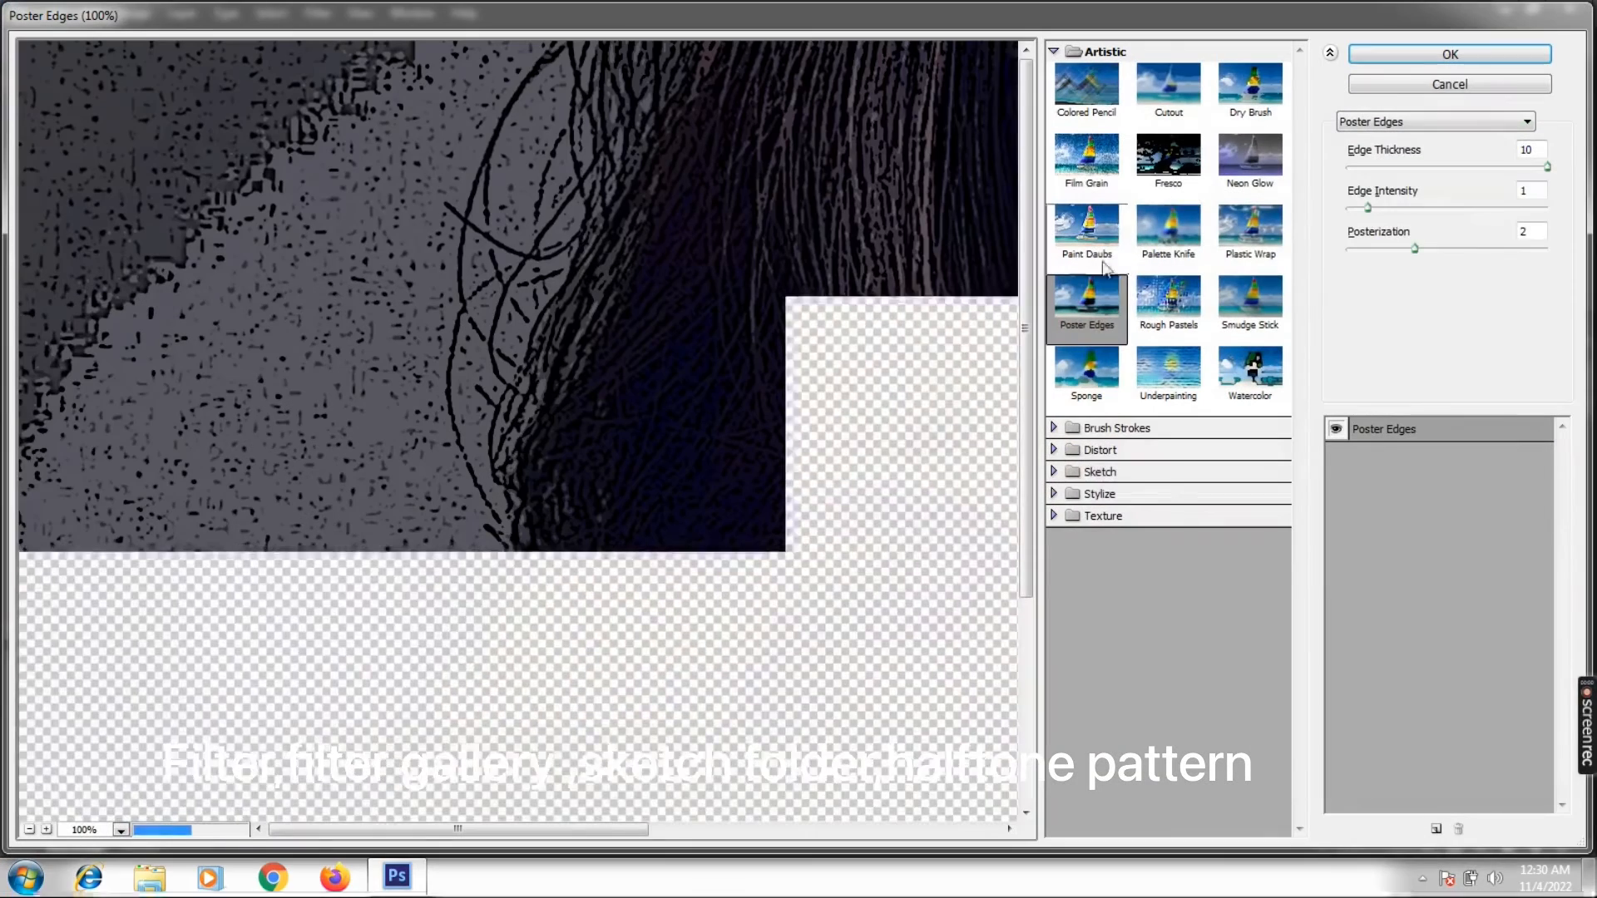
{"action": "left_click", "coordinate": [1086, 477]}
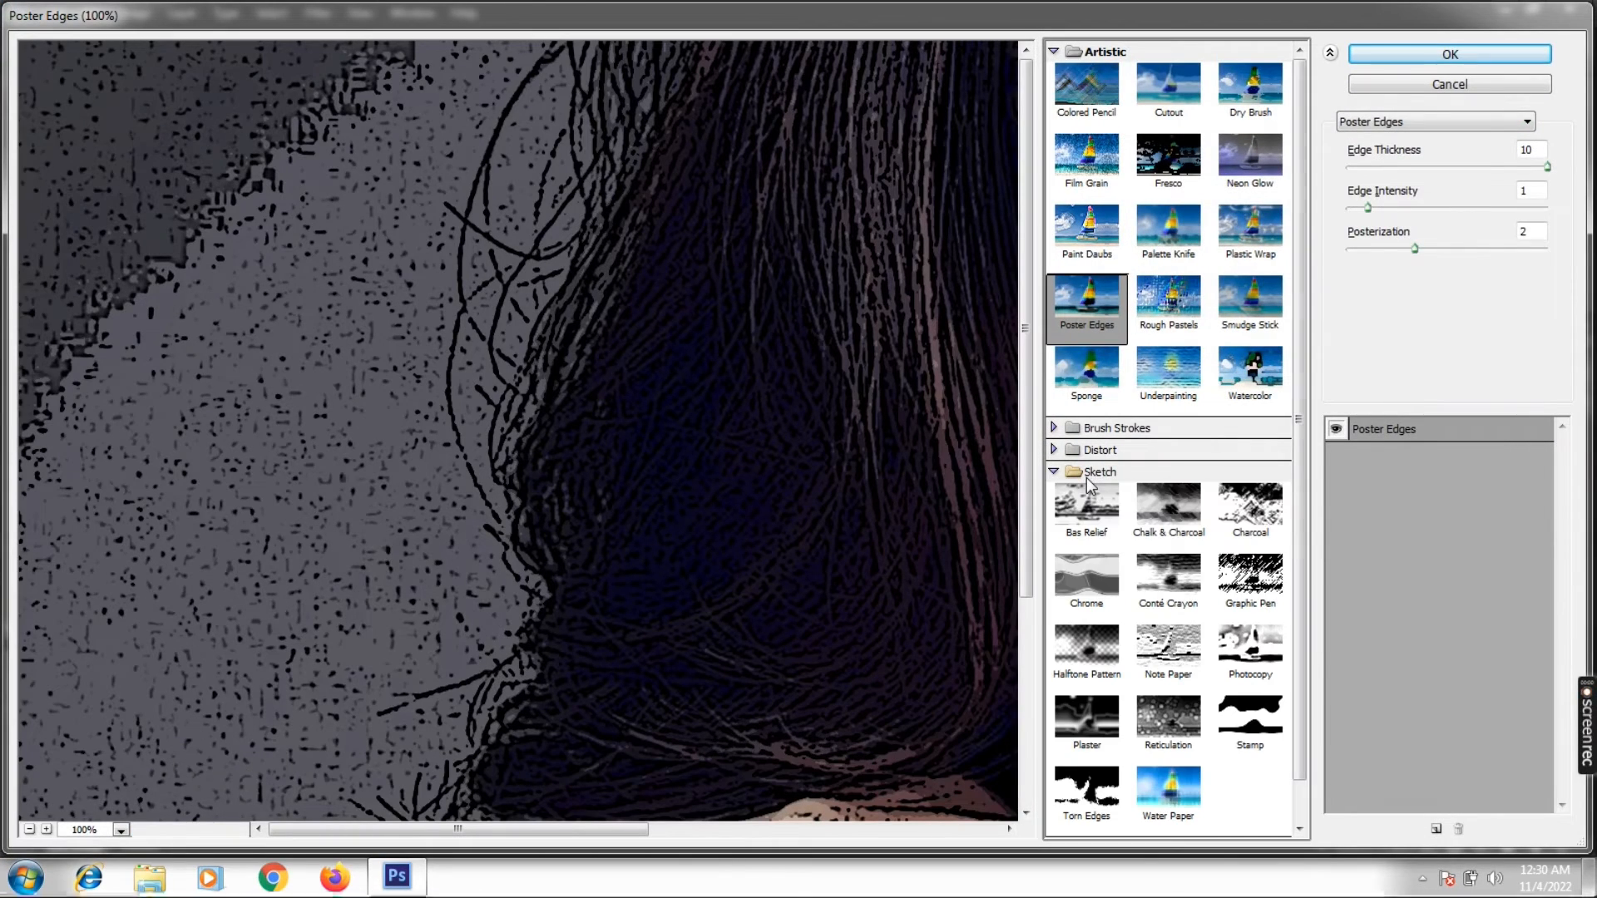
{"action": "left_click", "coordinate": [1095, 660]}
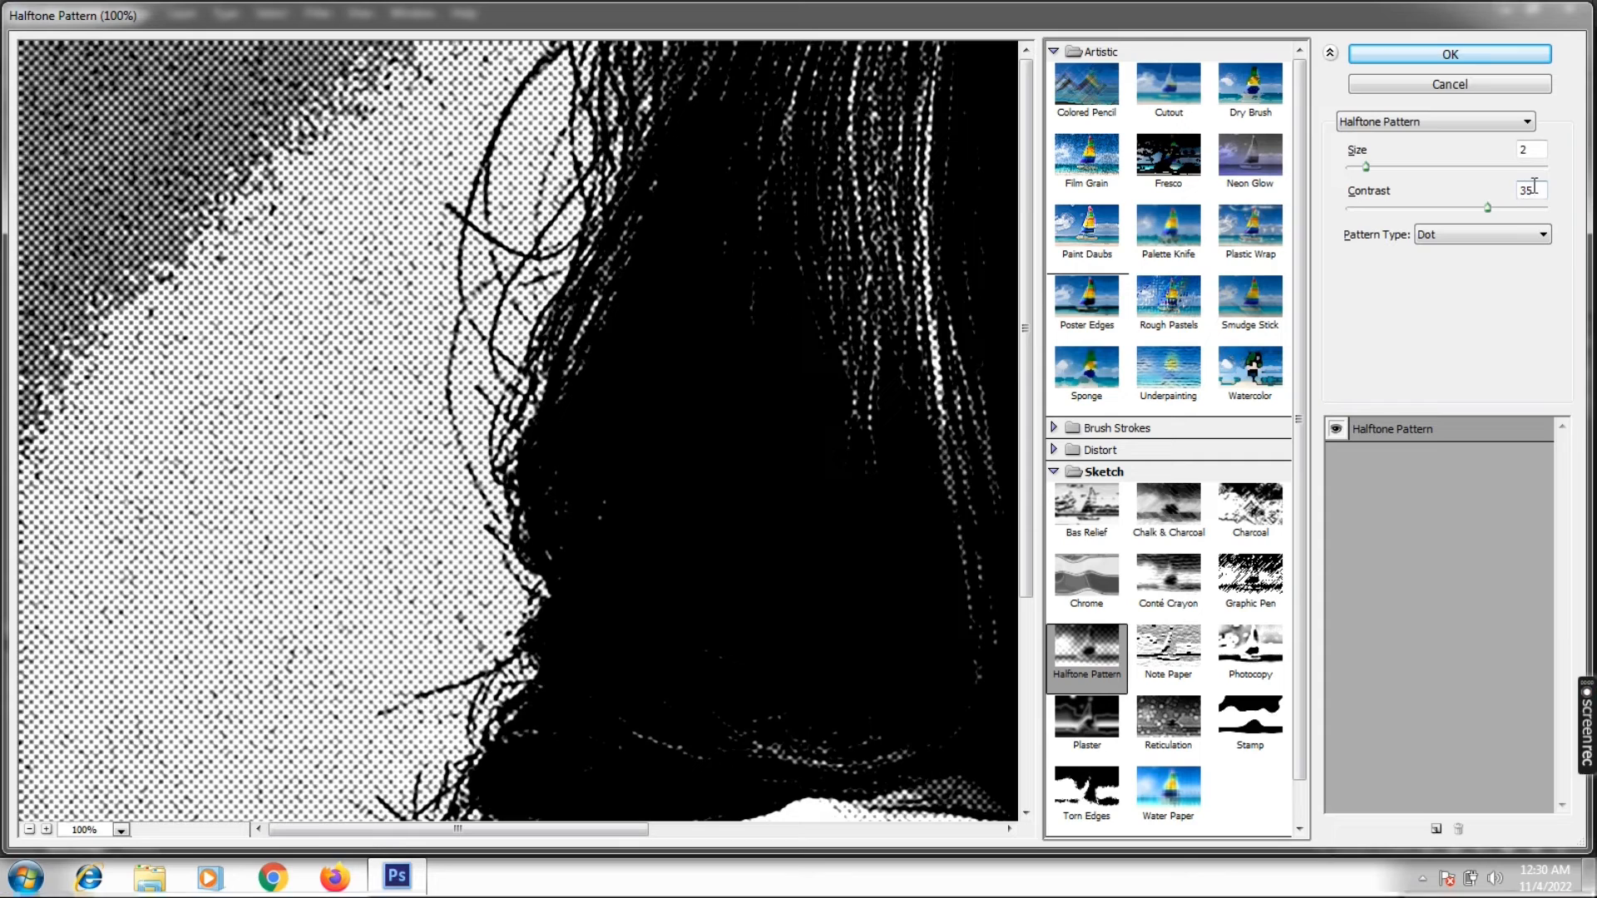
{"action": "left_click", "coordinate": [1466, 53]}
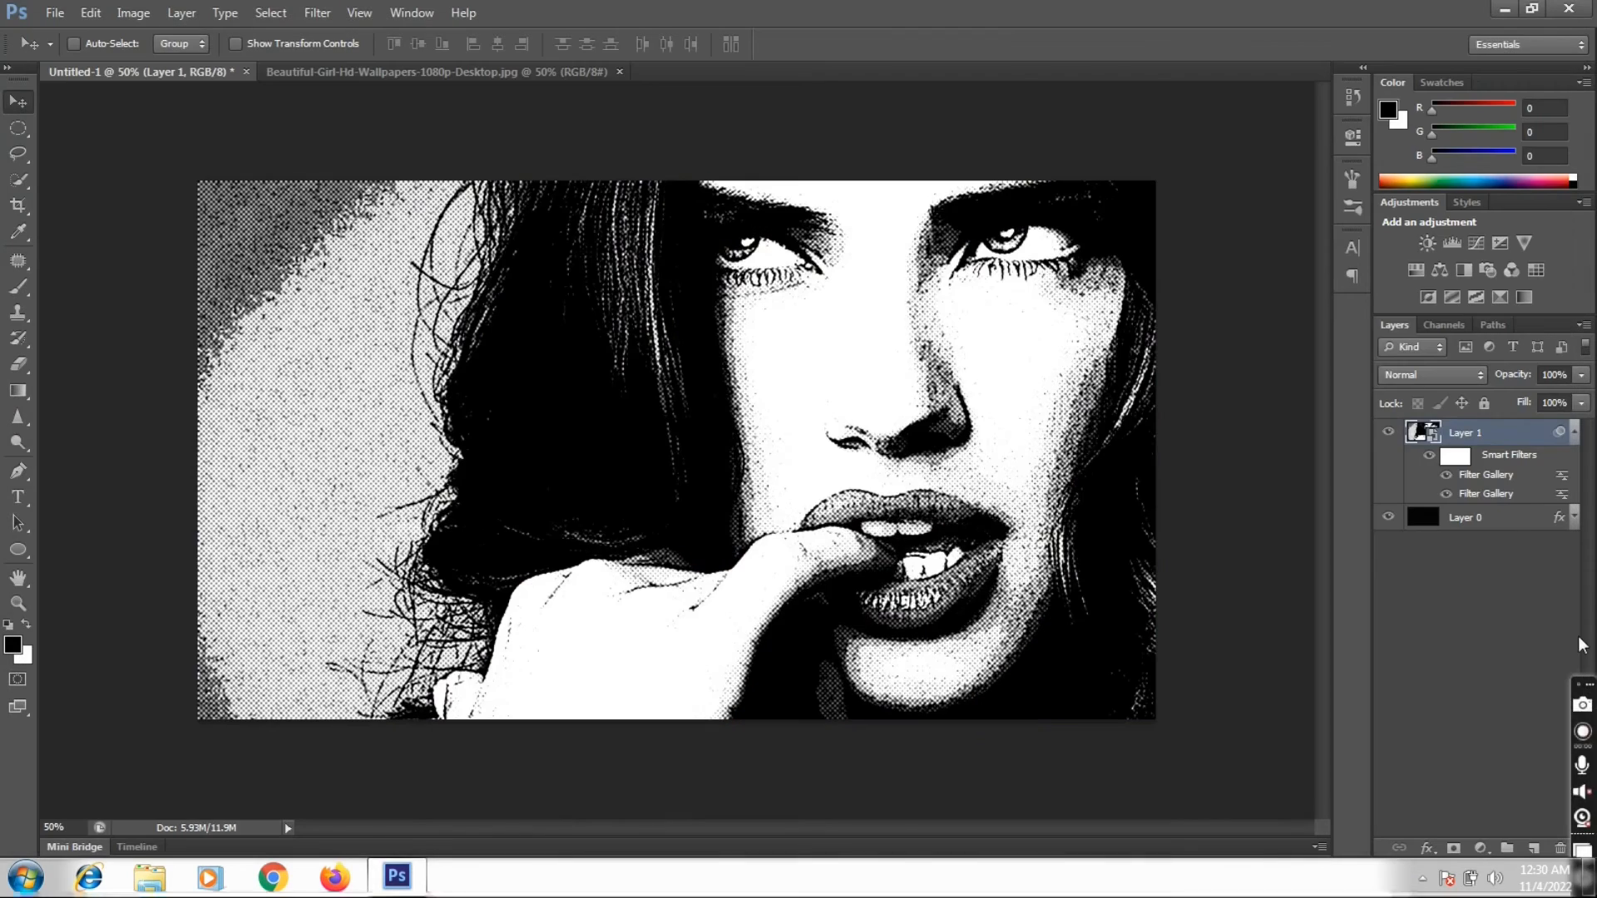
- Set the blending opacity of the portrait's Halftone Pattern smart filter to 61%
{"action": "double_click", "coordinate": [1562, 476]}
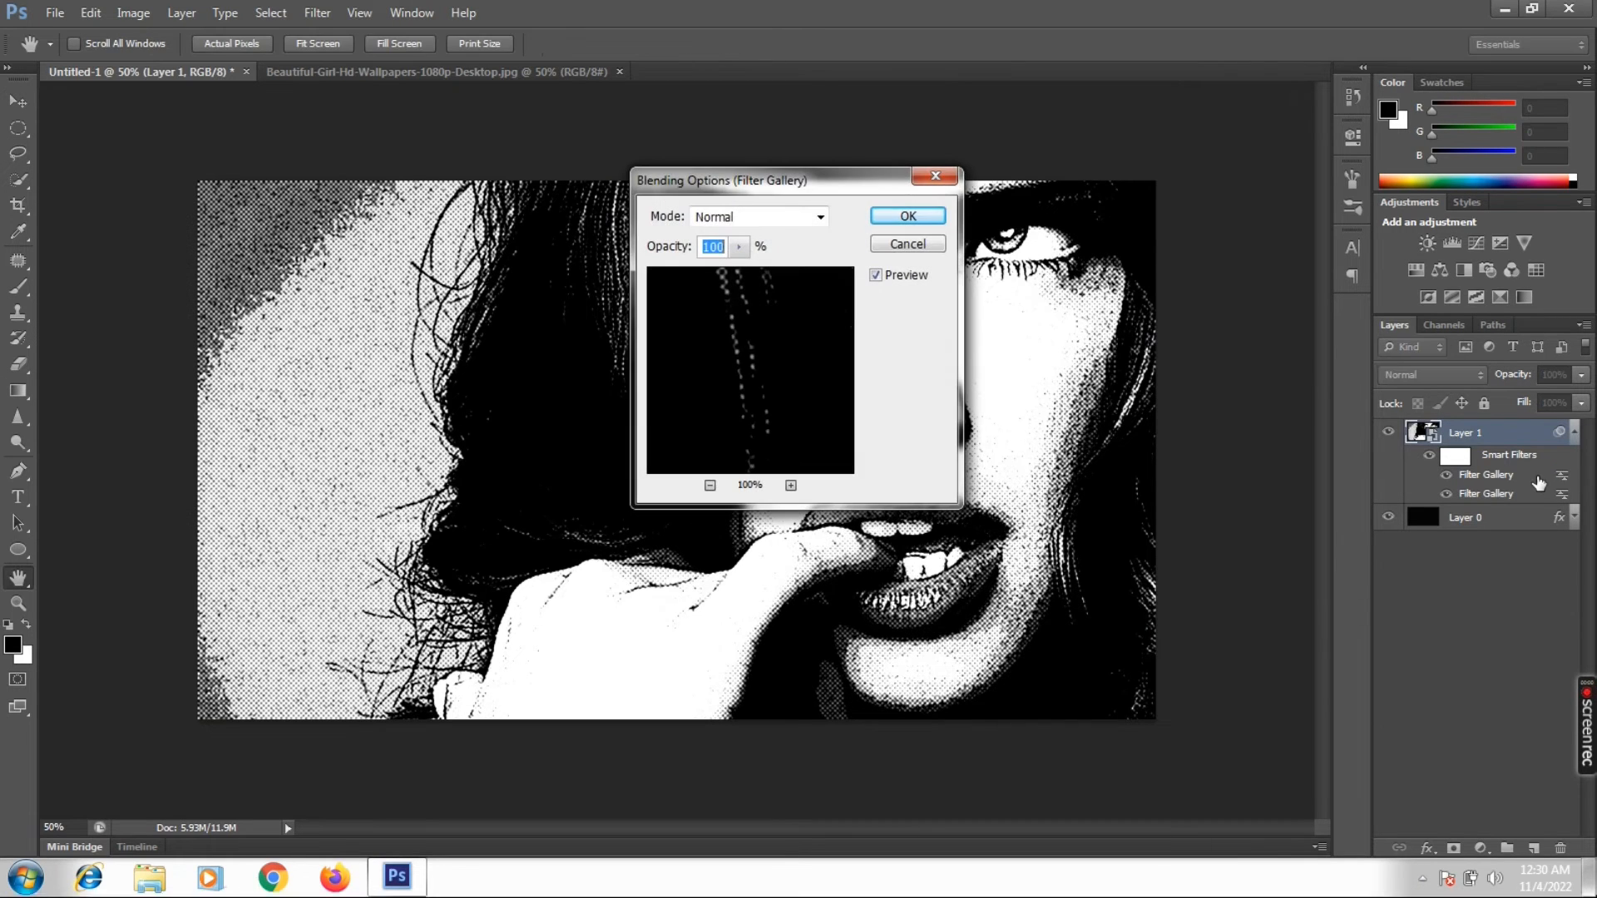
{"action": "left_click", "coordinate": [711, 486]}
{"action": "left_click", "coordinate": [710, 486]}
{"action": "left_click", "coordinate": [710, 485]}
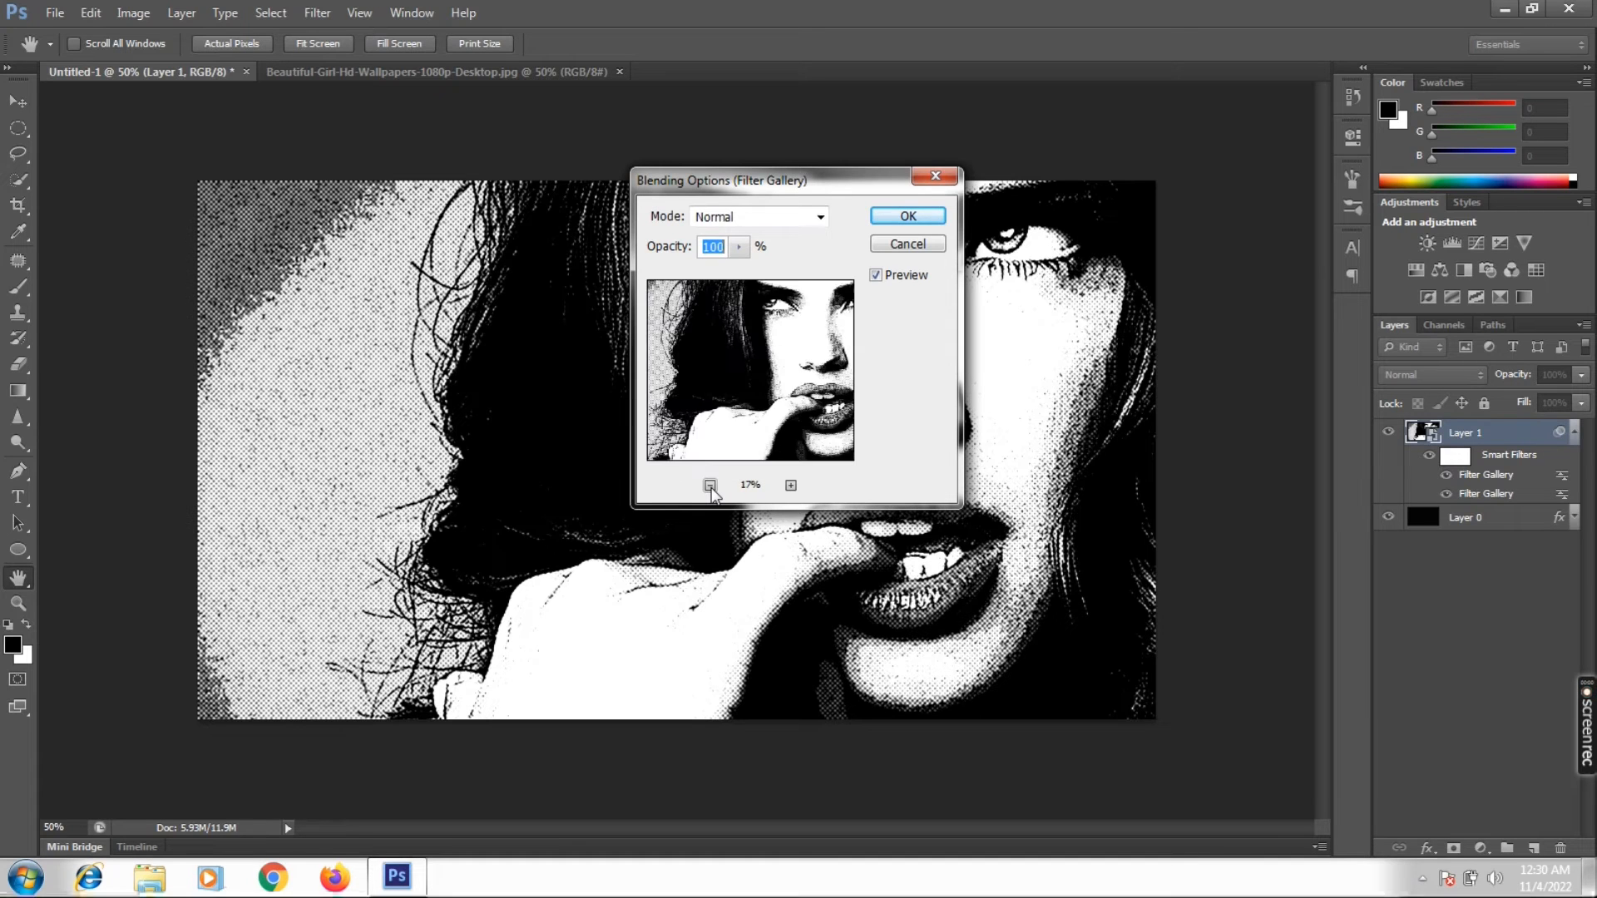
{"action": "left_click", "coordinate": [710, 486]}
{"action": "left_click", "coordinate": [740, 247]}
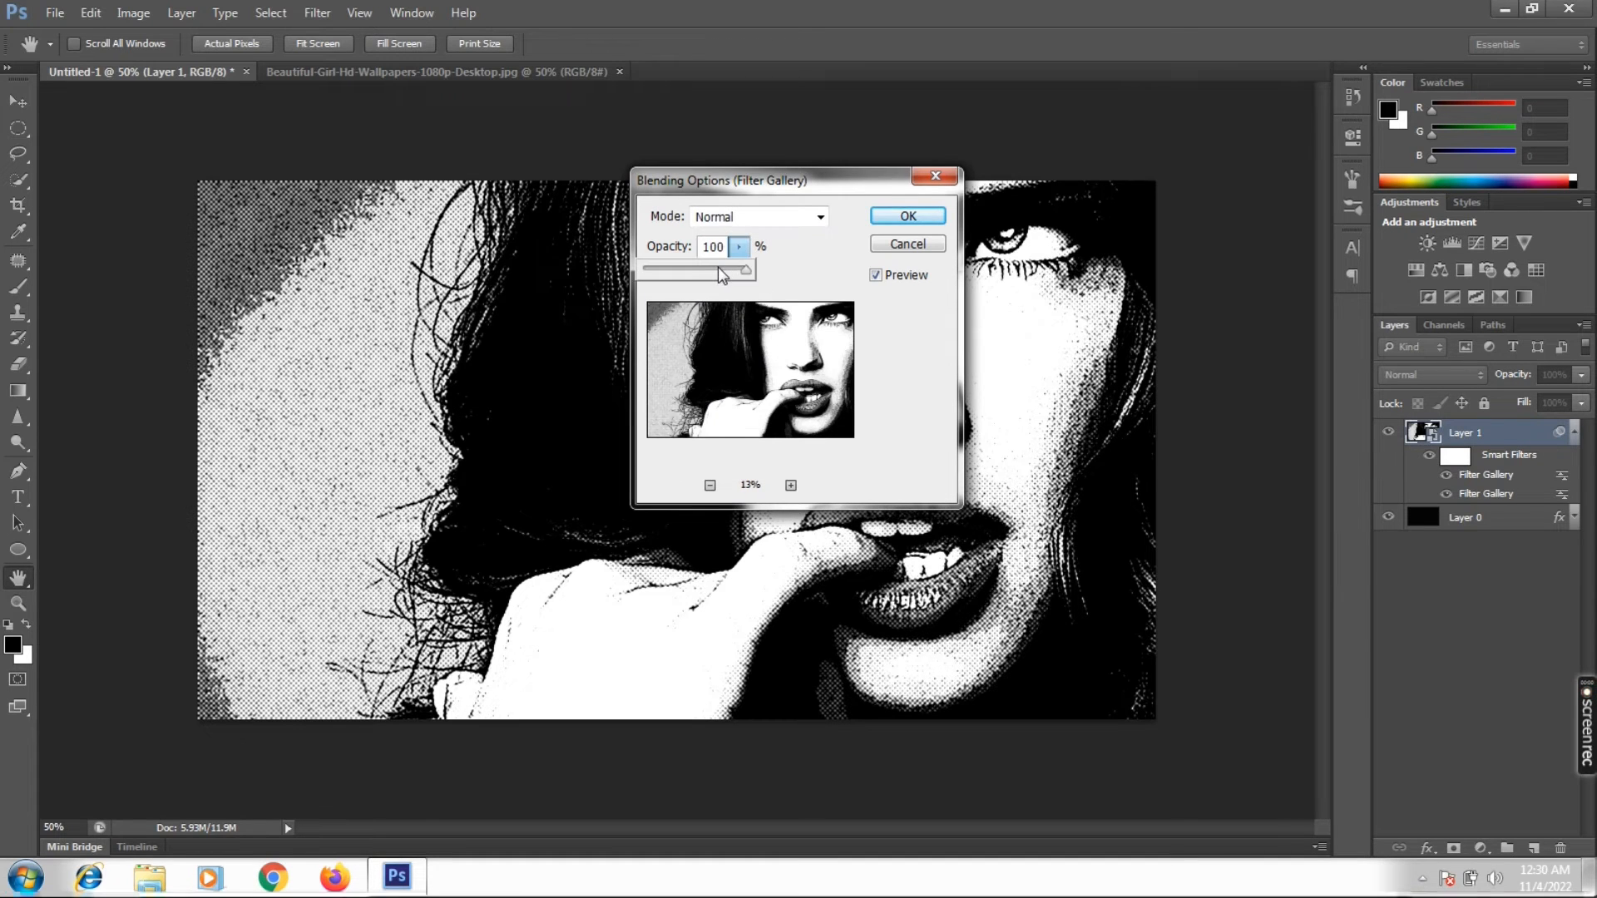
{"action": "left_click_drag", "start_coordinate": [719, 268], "coordinate": [710, 266]}
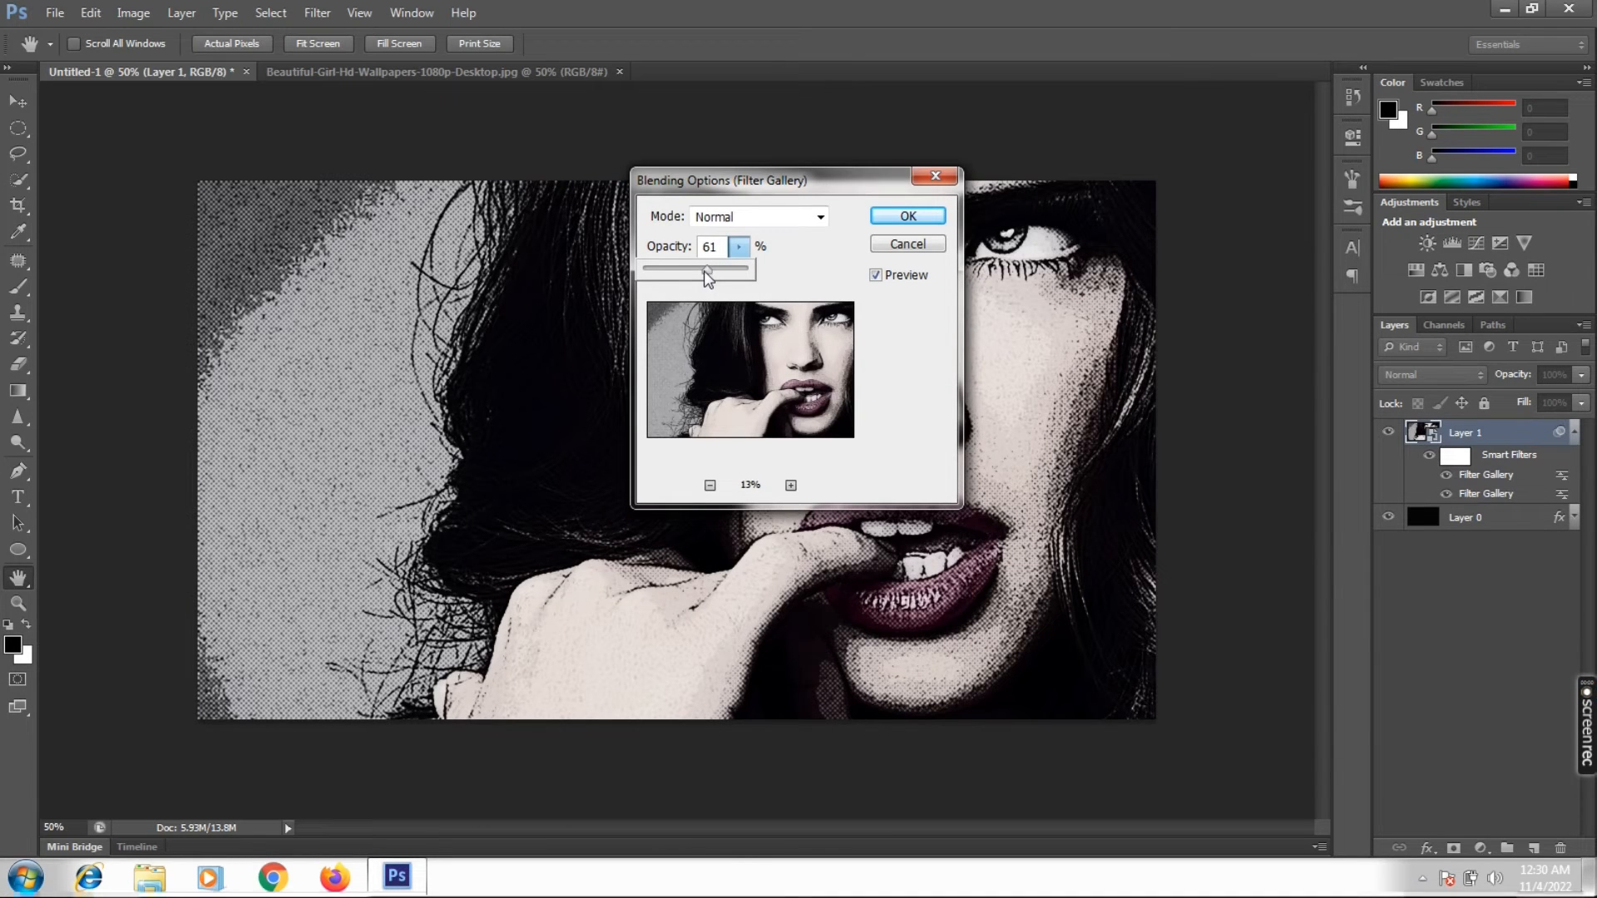
{"action": "left_click_drag", "start_coordinate": [702, 272], "coordinate": [707, 268]}
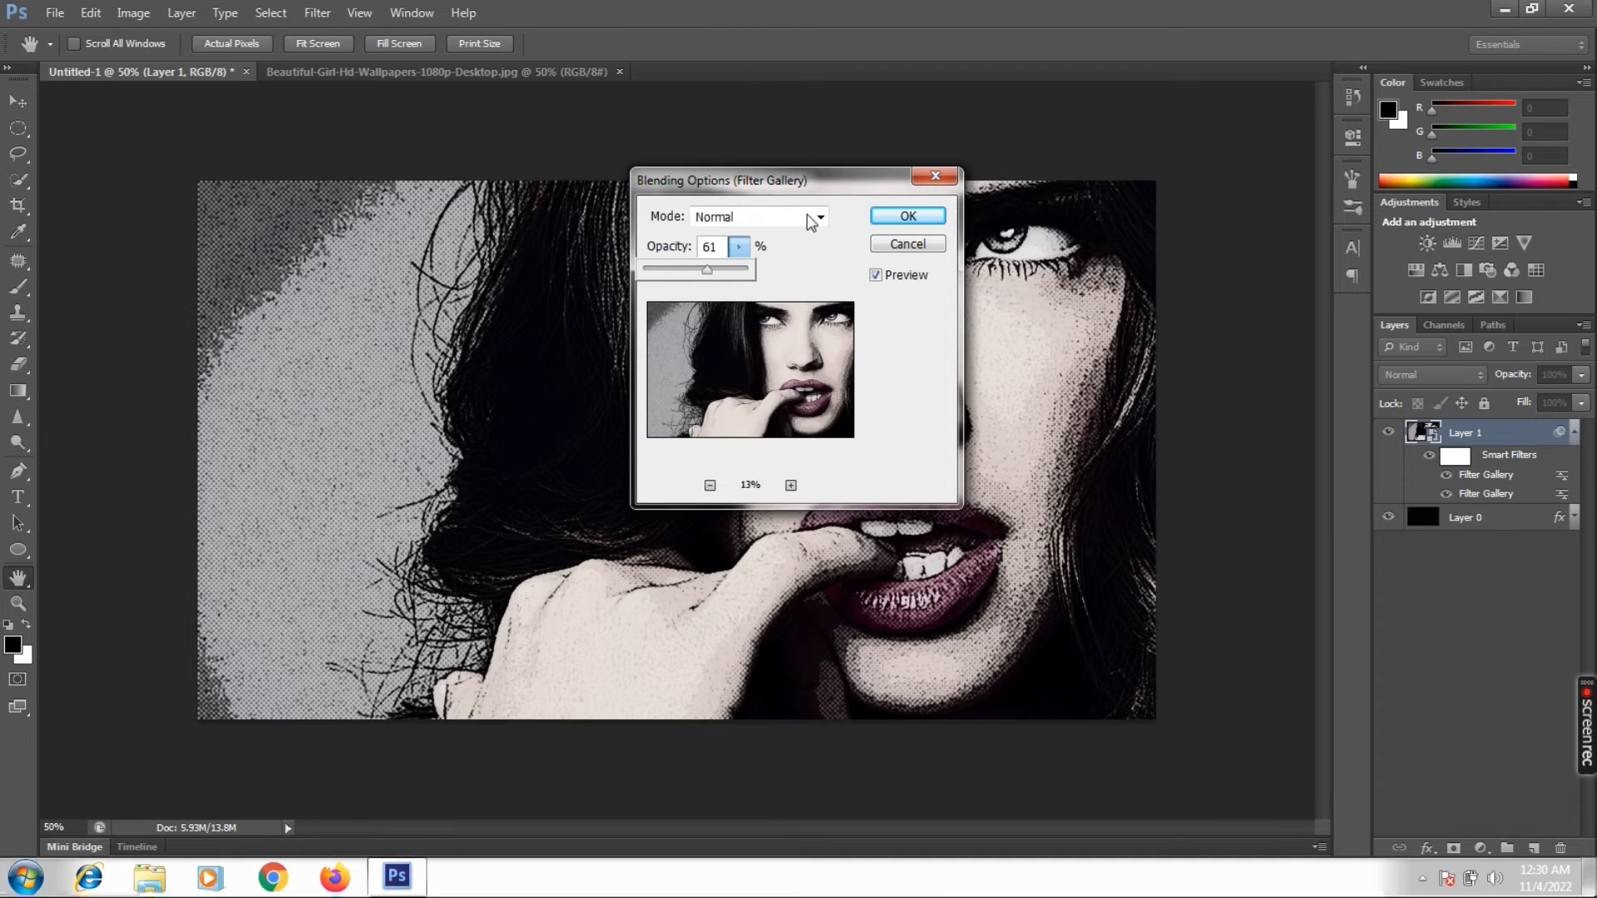
{"action": "scroll", "coordinate": [721, 252], "scroll_direction": "down", "scroll_amount": 1}
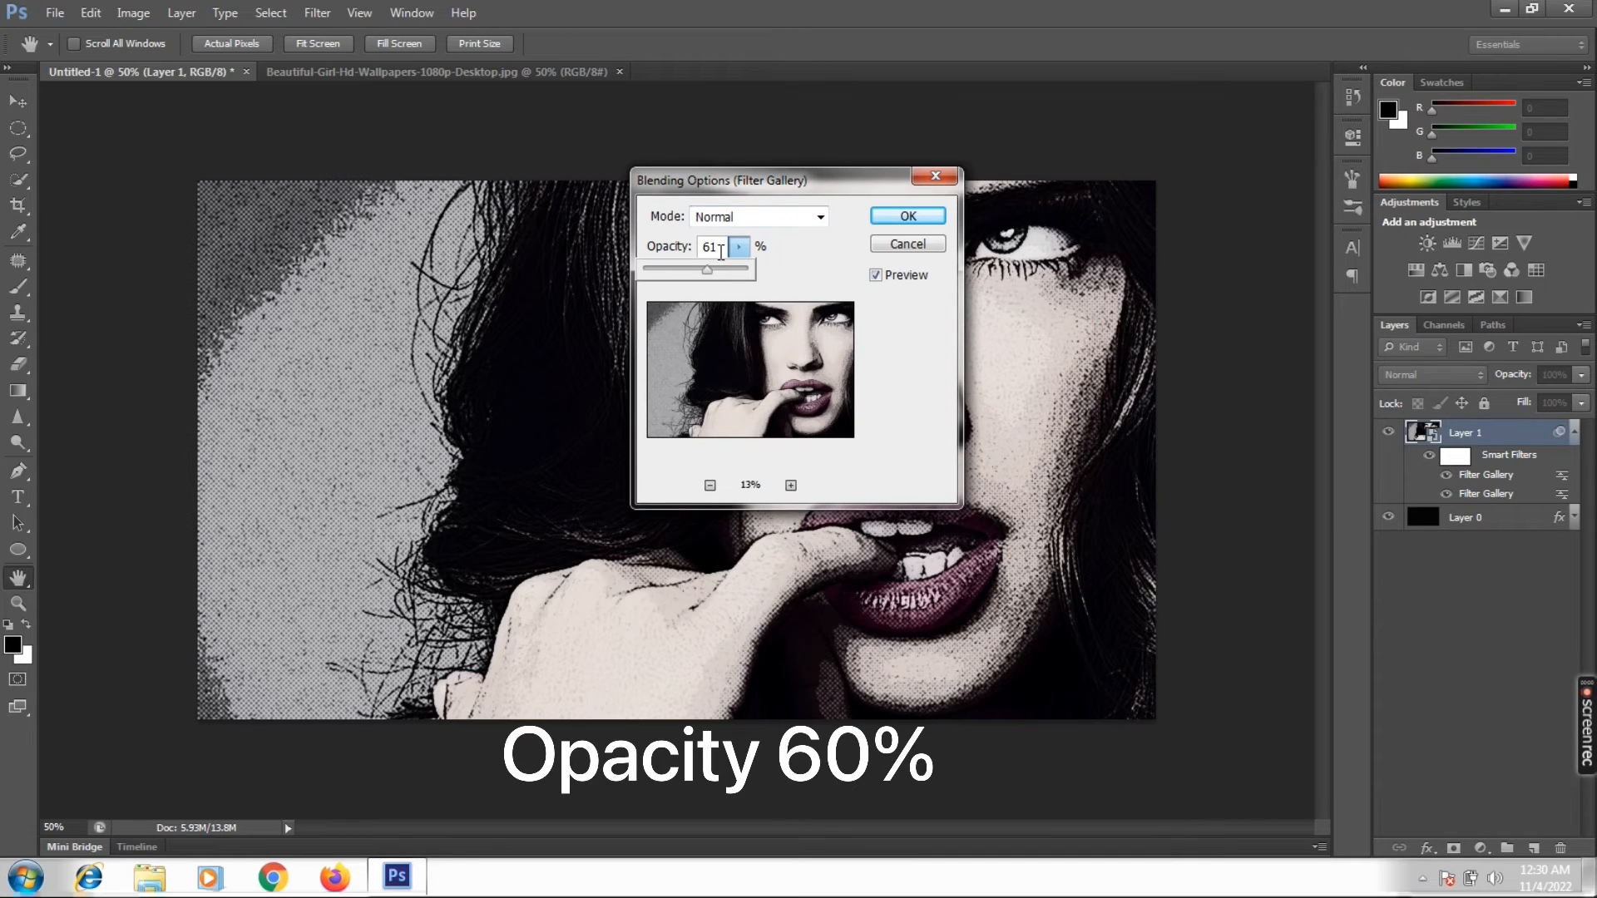
{"action": "left_click", "coordinate": [906, 218]}
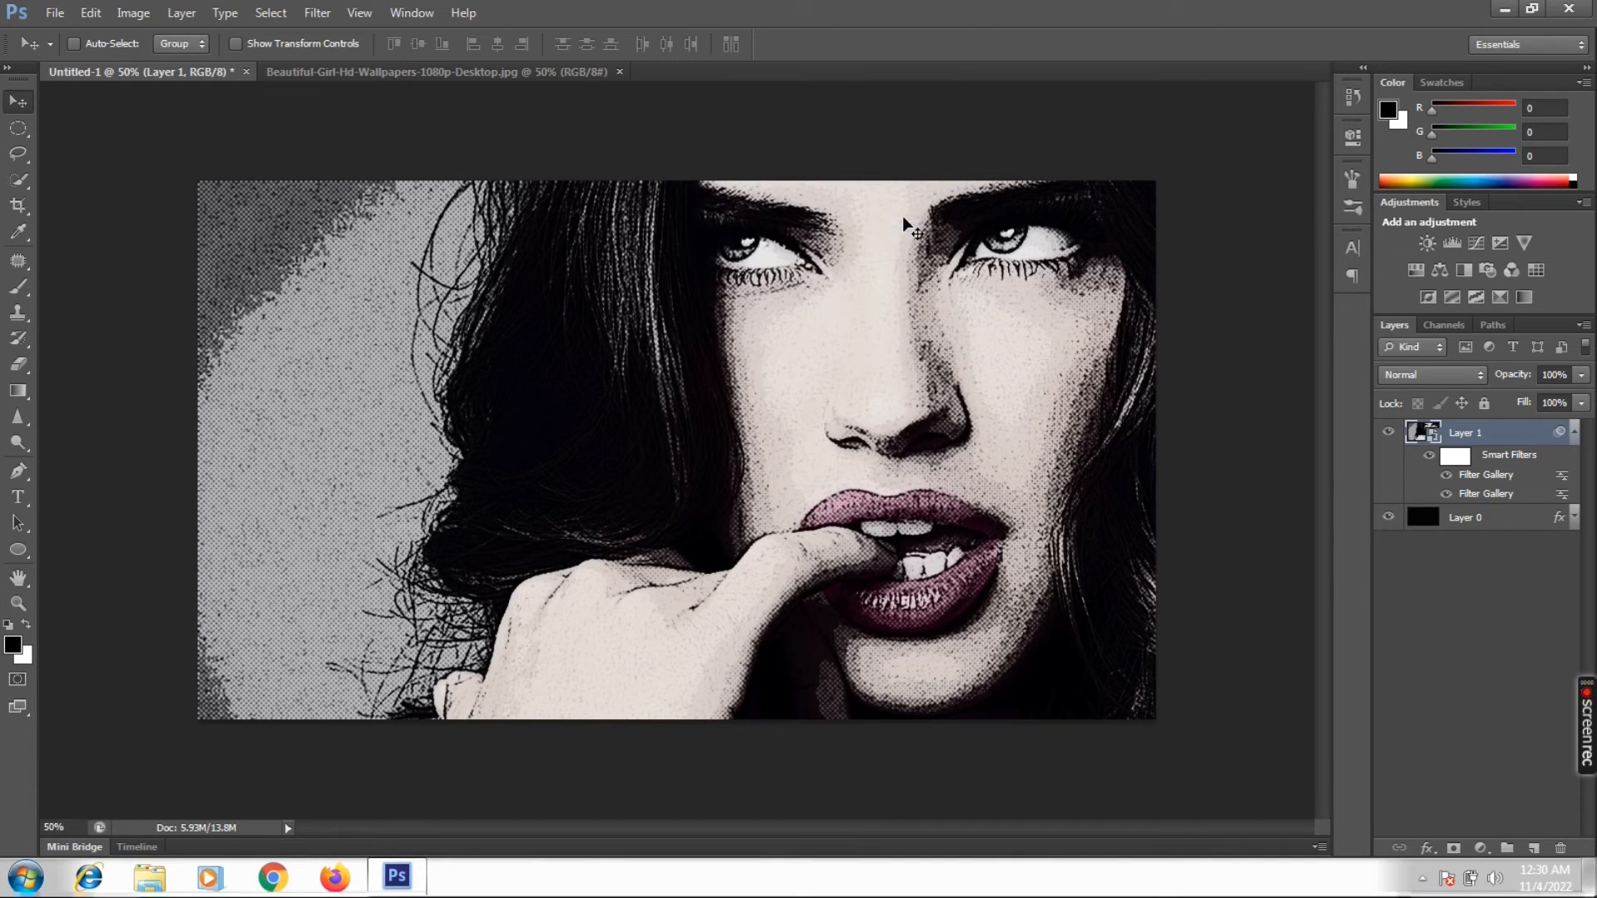
- Collapse Layer 1's smart filter list and add a black layer mask that hides the whole portrait
{"action": "left_click", "coordinate": [1574, 434]}
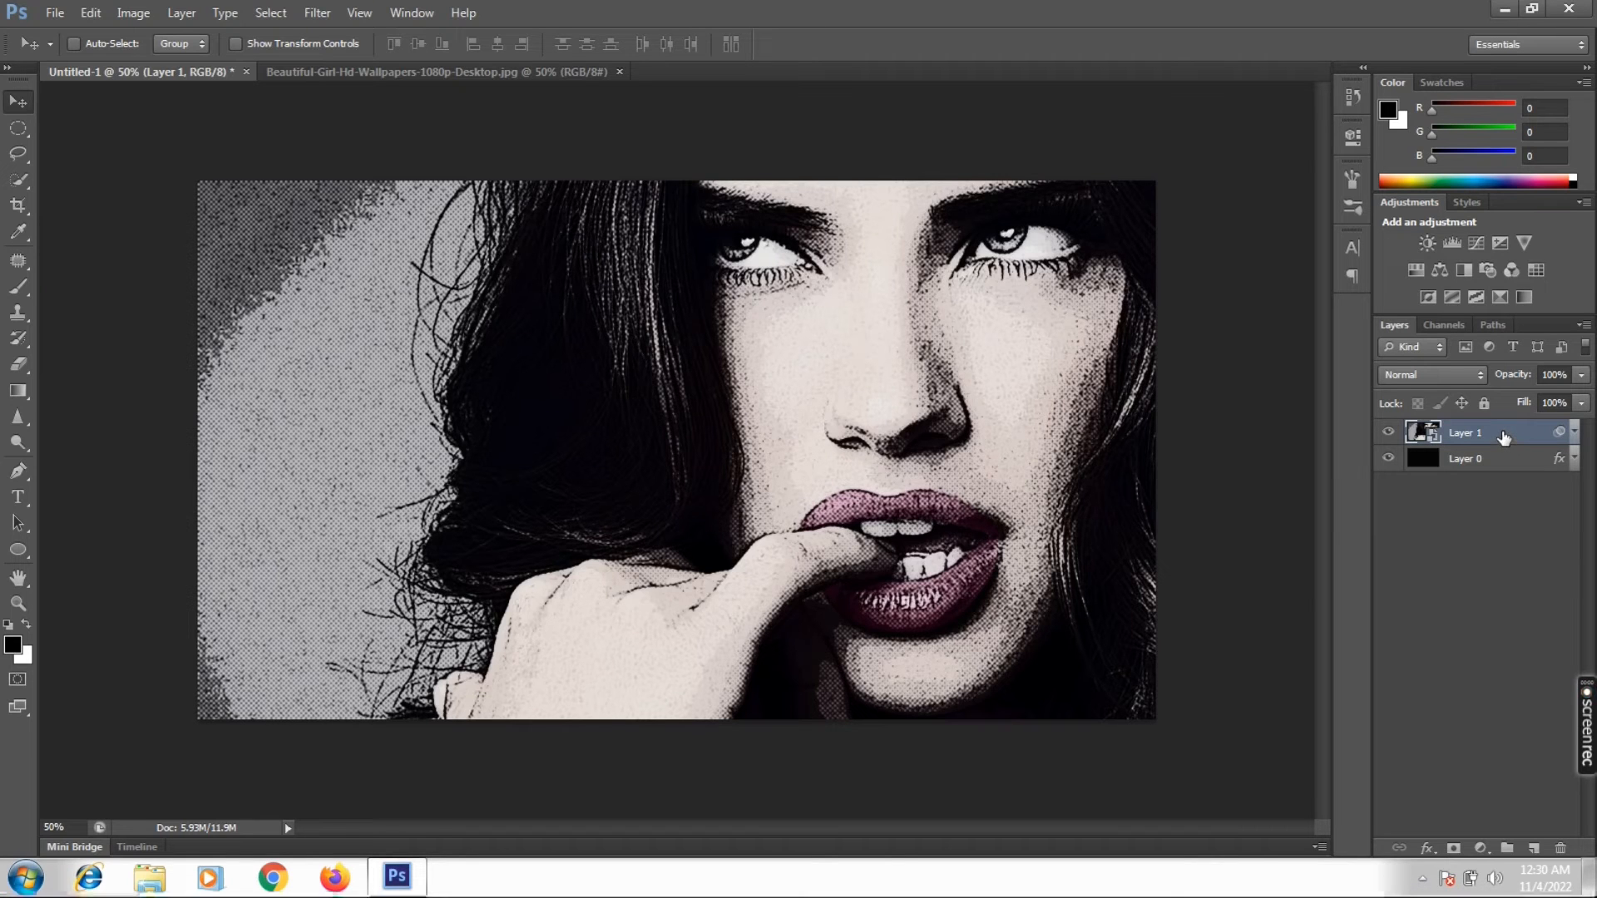
{"action": "left_click", "coordinate": [1452, 847], "text": "alt"}
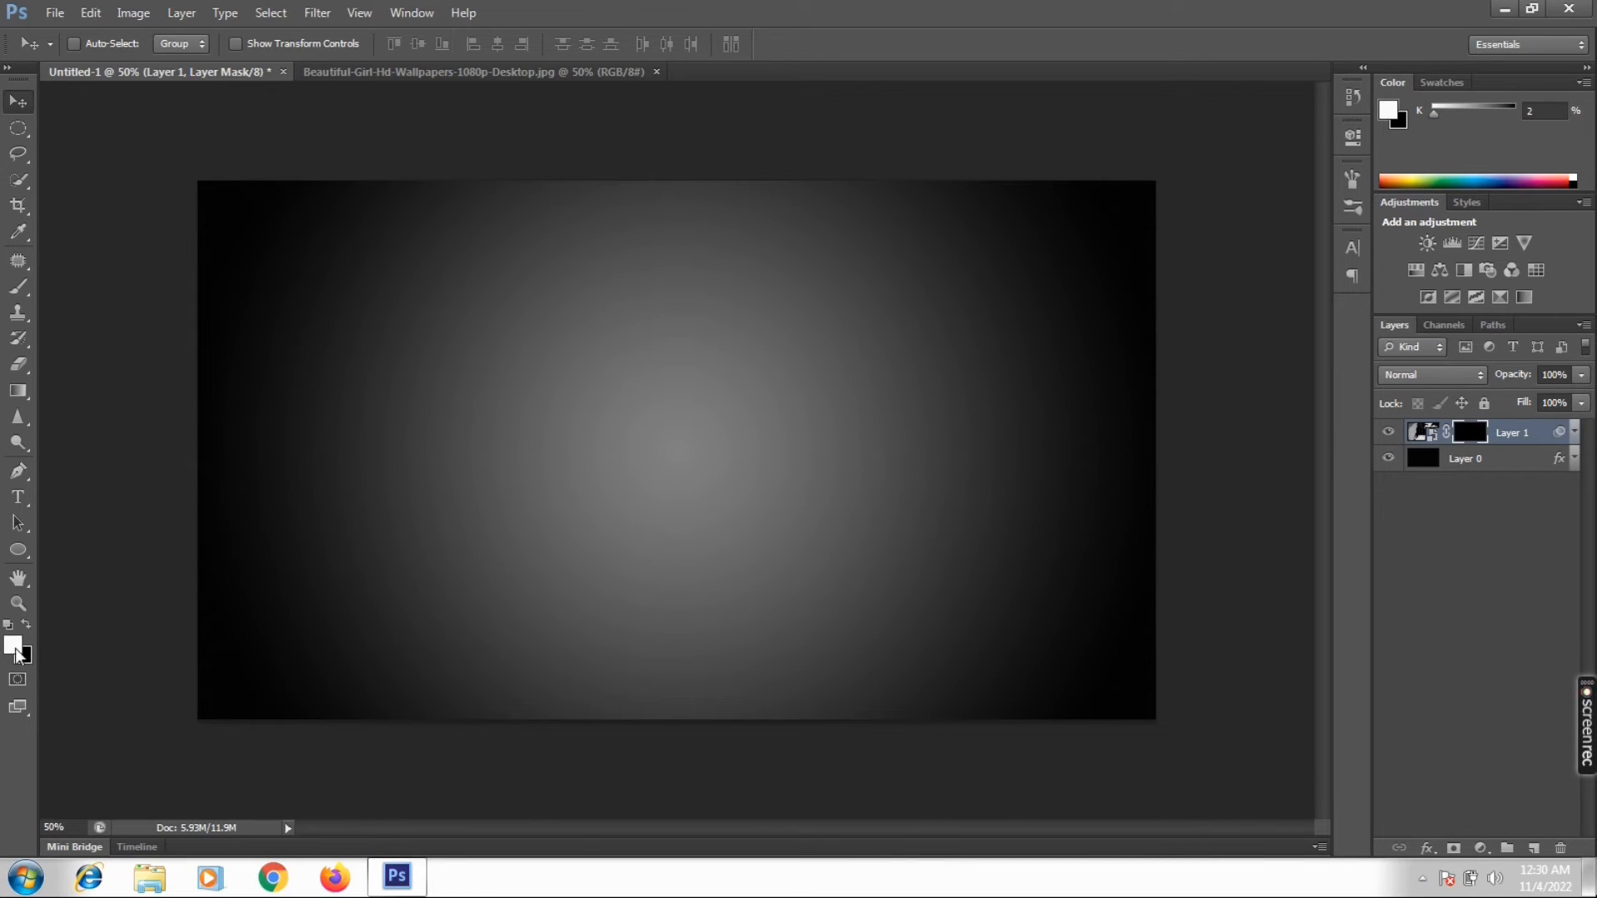
- Reveal the right edge of the portrait by painting white on Layer 1's mask with the 1786 px smoke brush at -21°
{"action": "left_click", "coordinate": [21, 296]}
{"action": "key", "text": "z"}
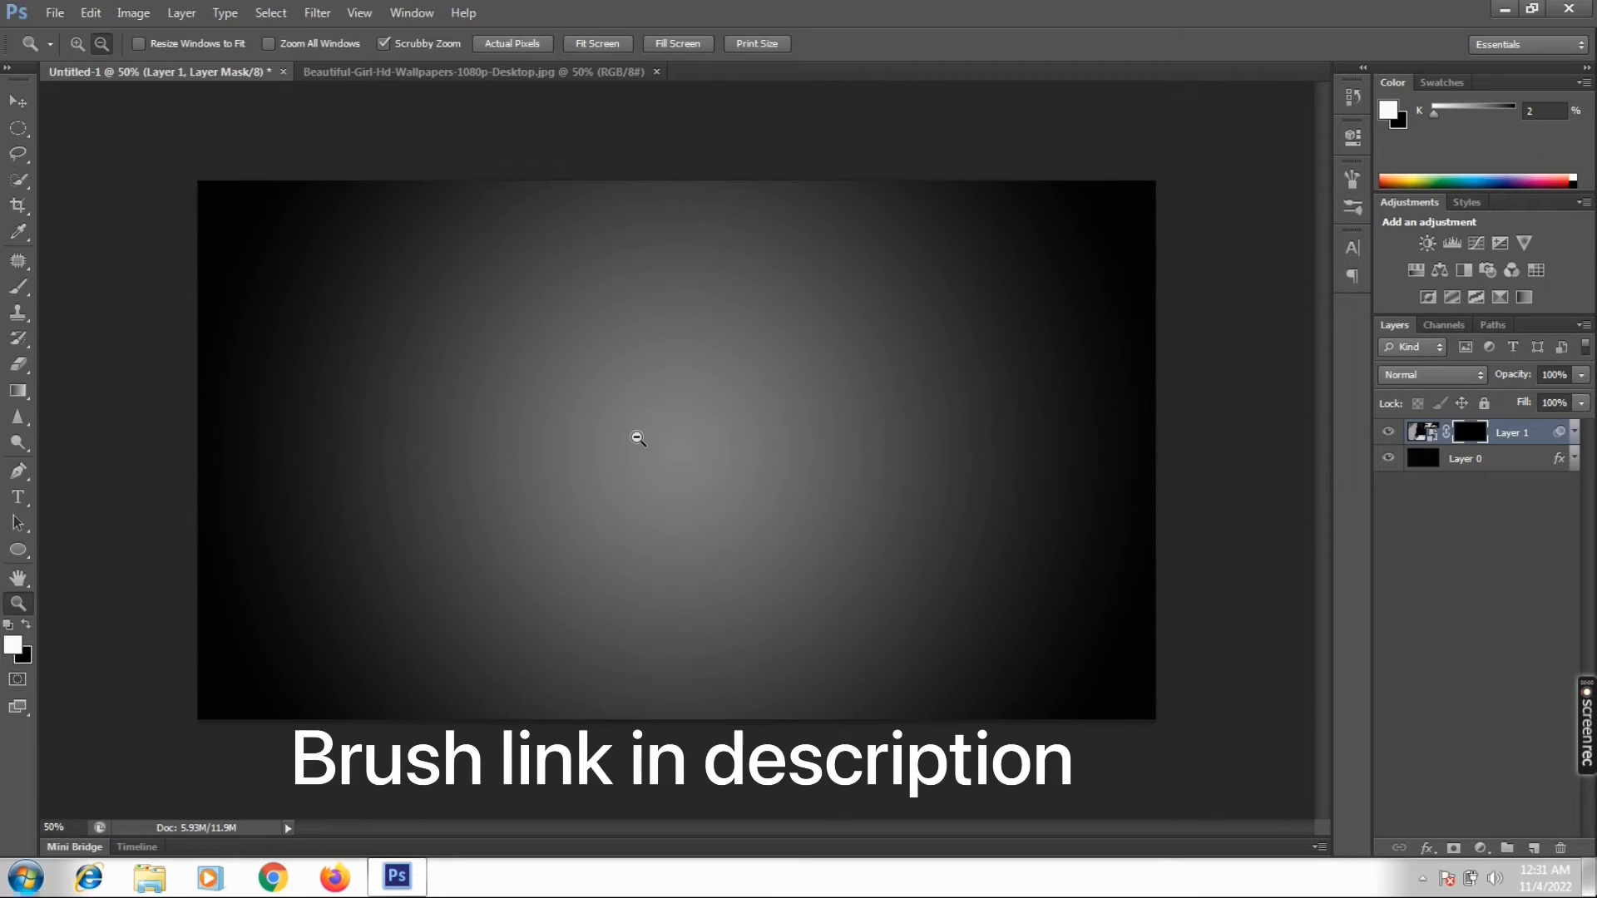
{"action": "left_click", "coordinate": [637, 438]}
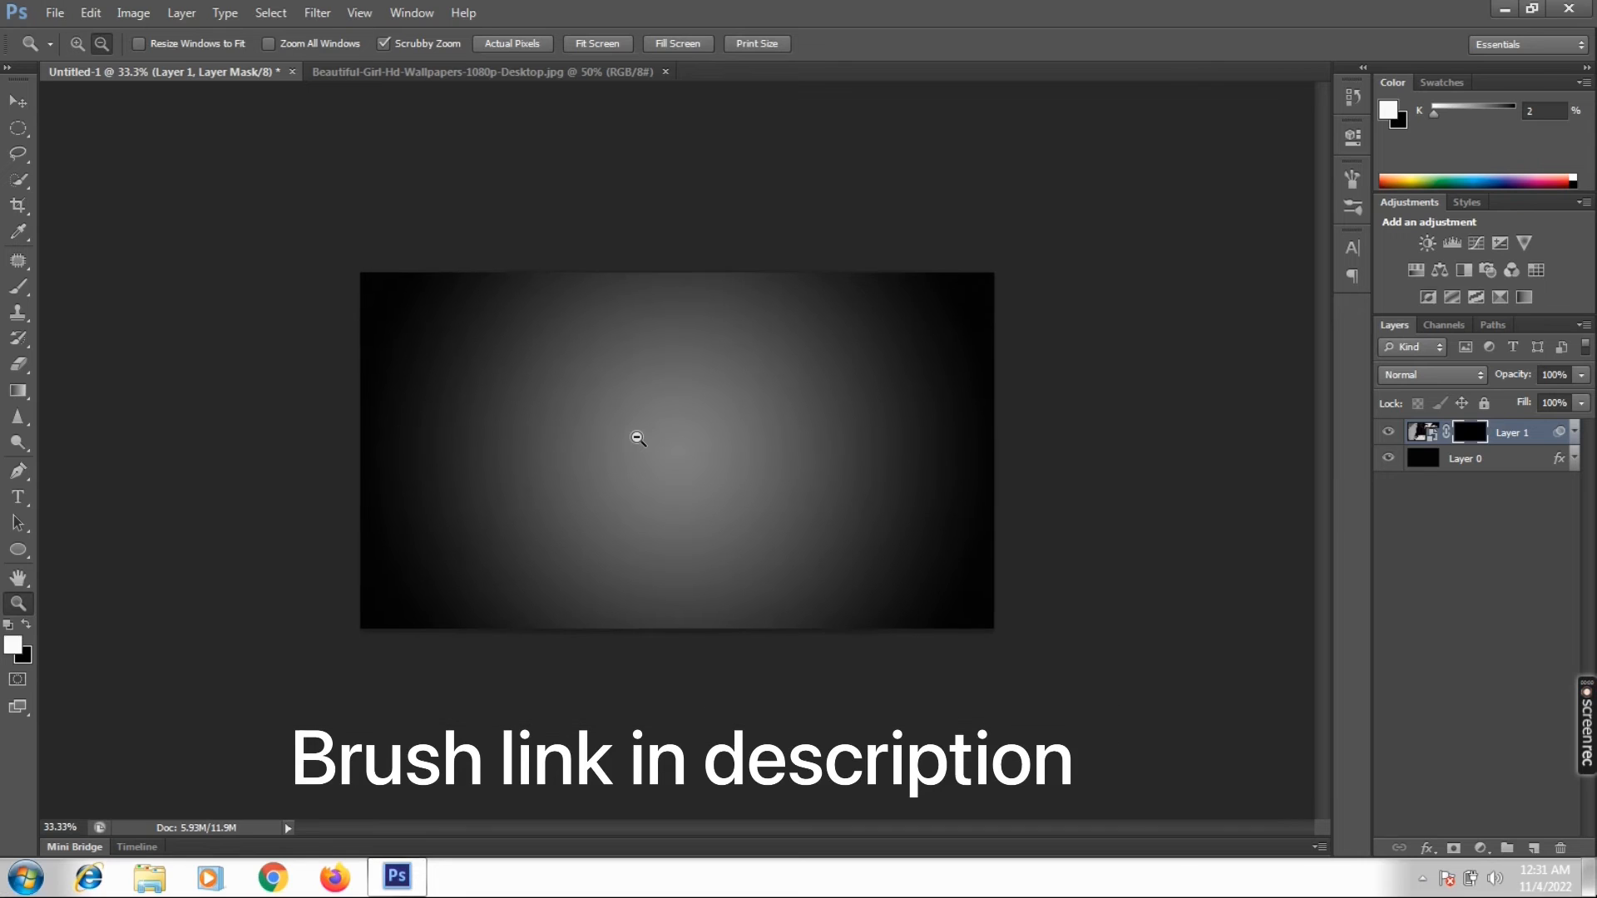
{"action": "left_click", "coordinate": [637, 437]}
{"action": "key", "text": "b"}
{"action": "left_click", "coordinate": [1353, 175]}
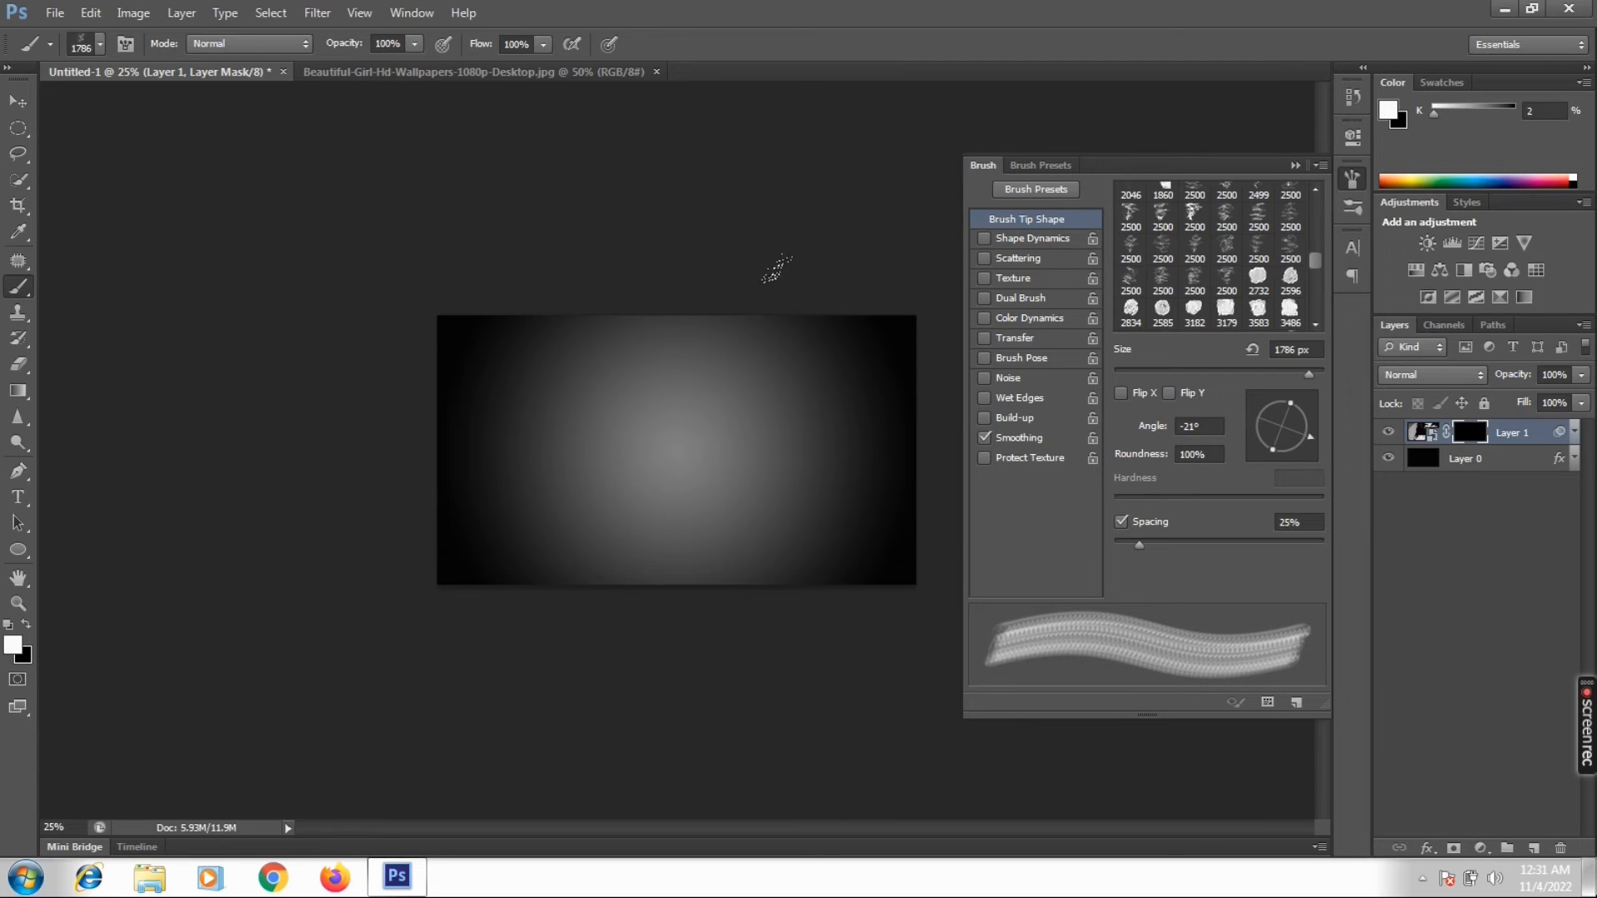
{"action": "left_click", "coordinate": [732, 264]}
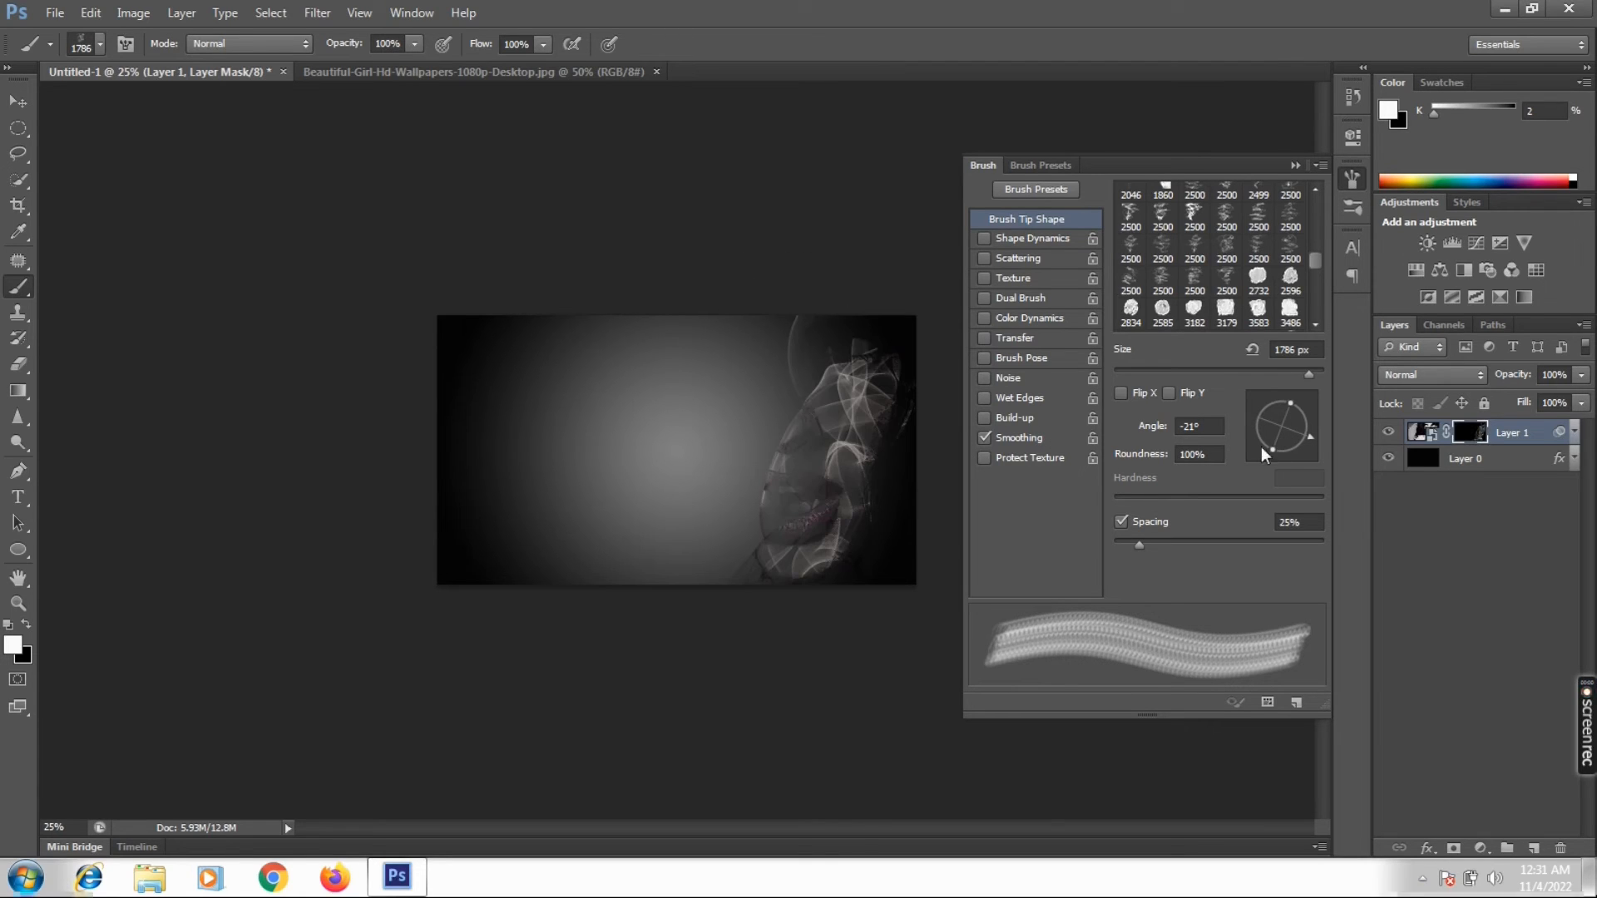
- Reveal more of the face on the mask by stamping the smoke brush at angles of -160° and -9°
{"action": "left_click", "coordinate": [1294, 451]}
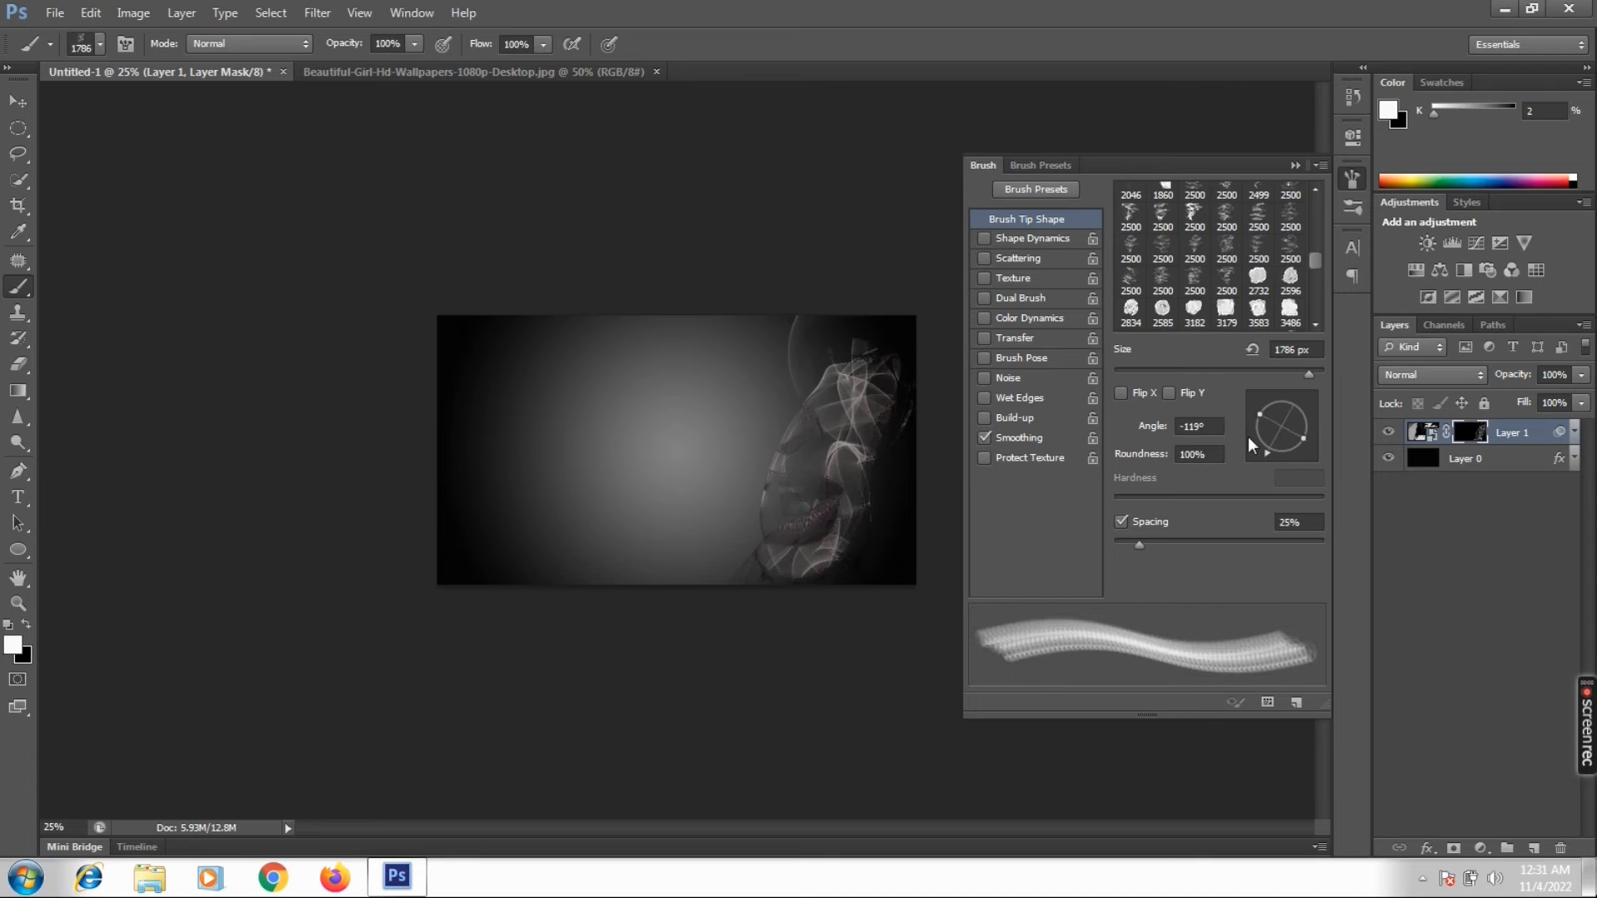
{"action": "left_click", "coordinate": [1255, 436]}
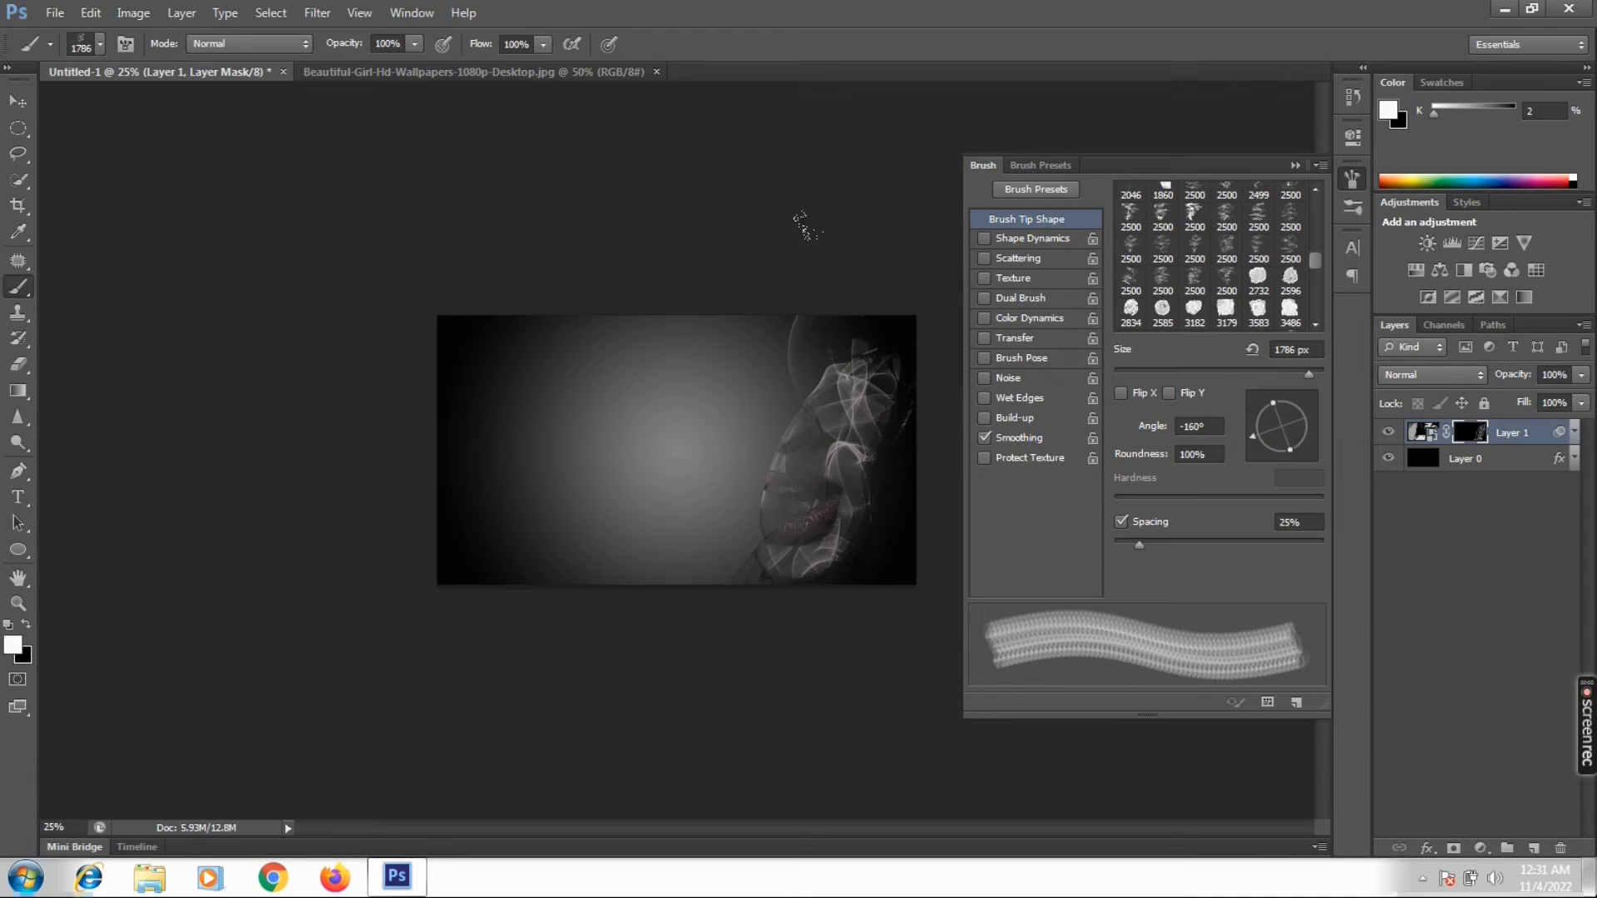
{"action": "left_click", "coordinate": [758, 238]}
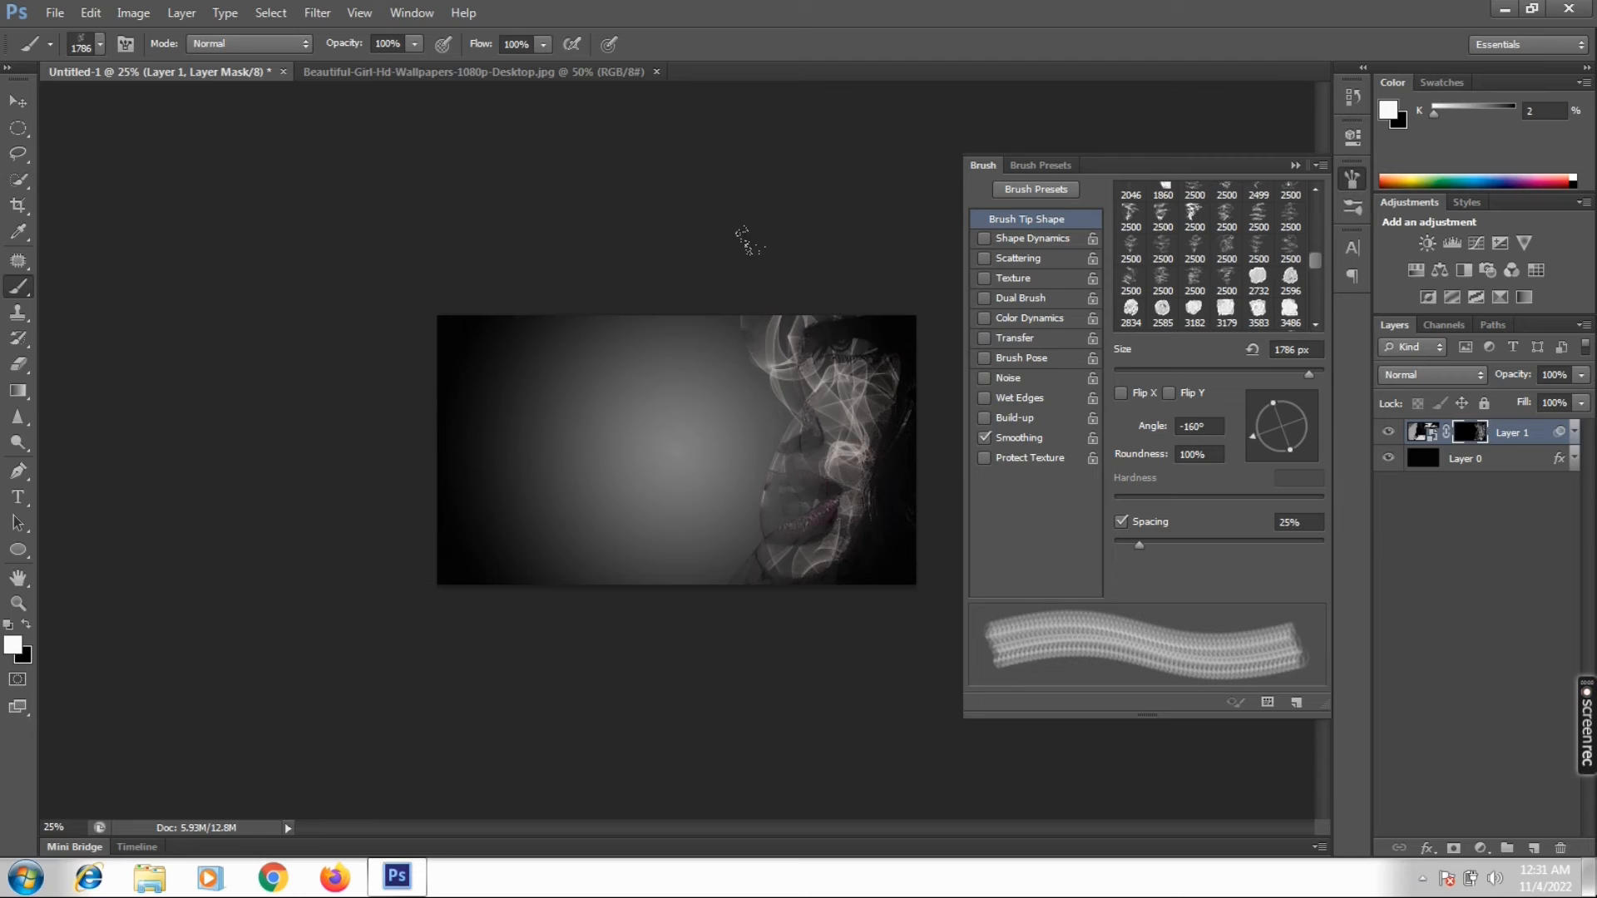
{"action": "left_click", "coordinate": [748, 240]}
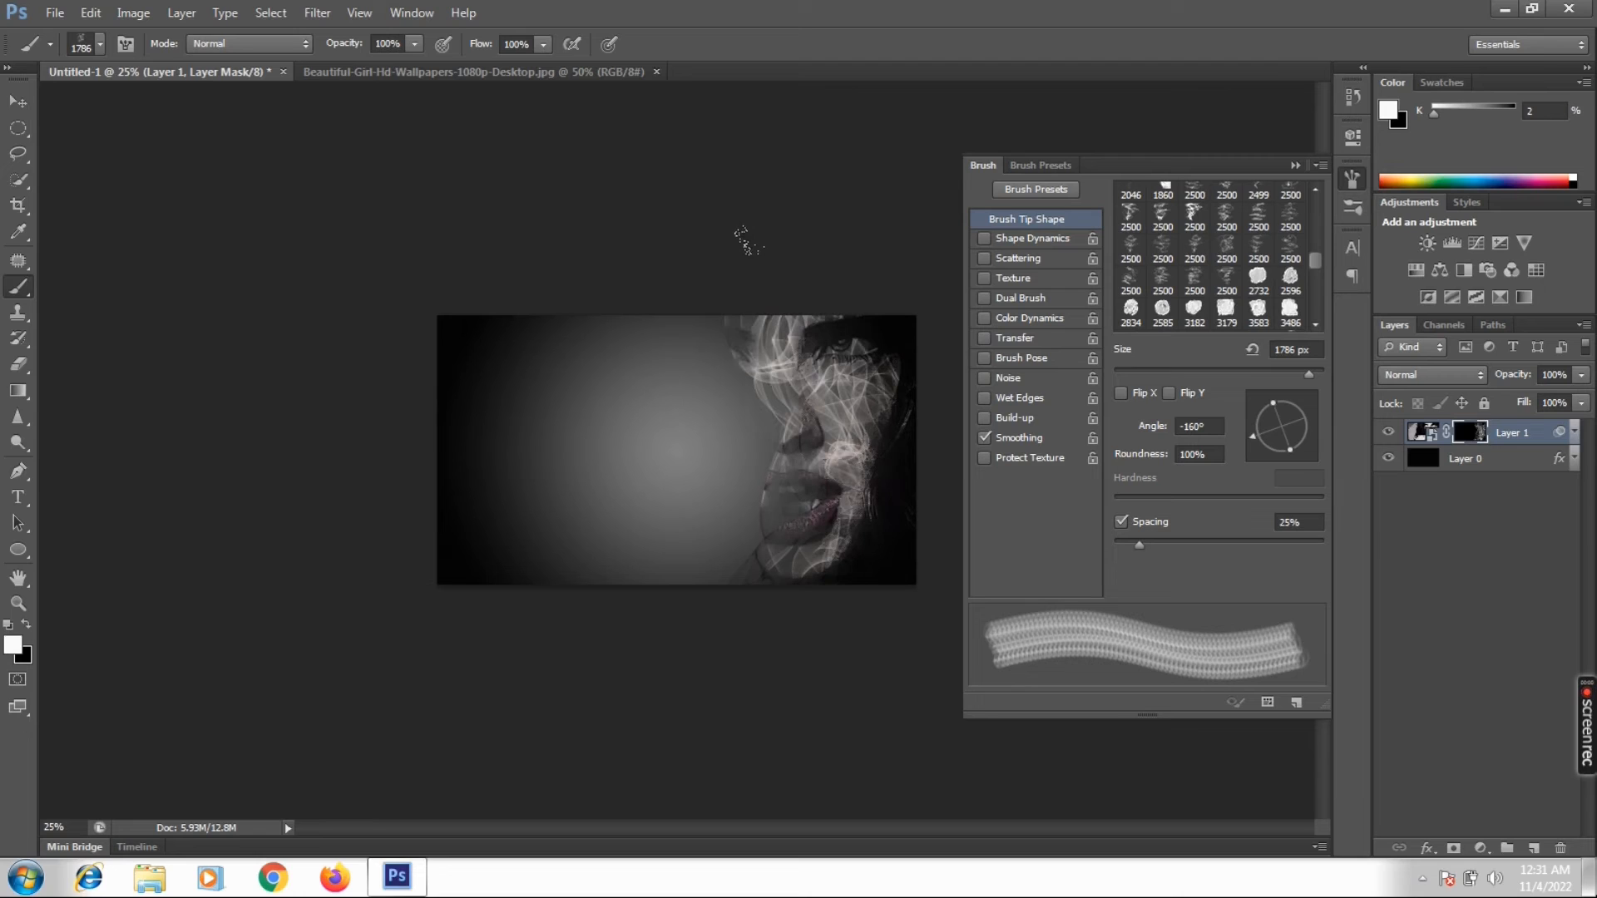
{"action": "left_click", "coordinate": [1301, 427]}
{"action": "left_click", "coordinate": [694, 240]}
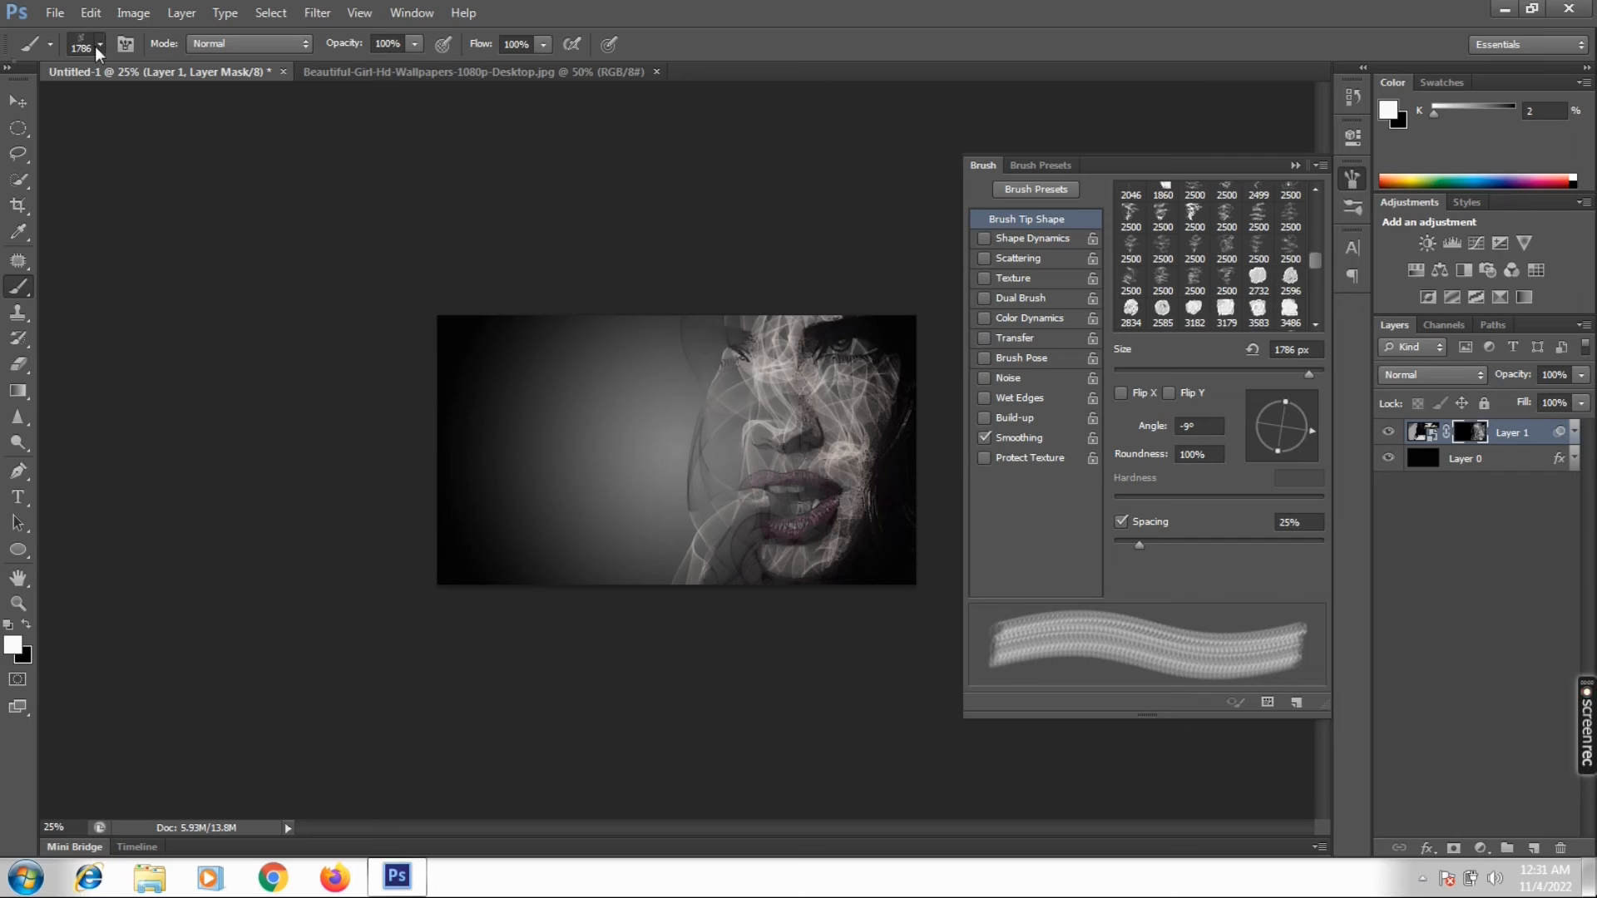
- Choose a 2500 px smoke brush, reduce its size to 2429 px and set its angle to -10°
{"action": "right_click", "coordinate": [90, 251]}
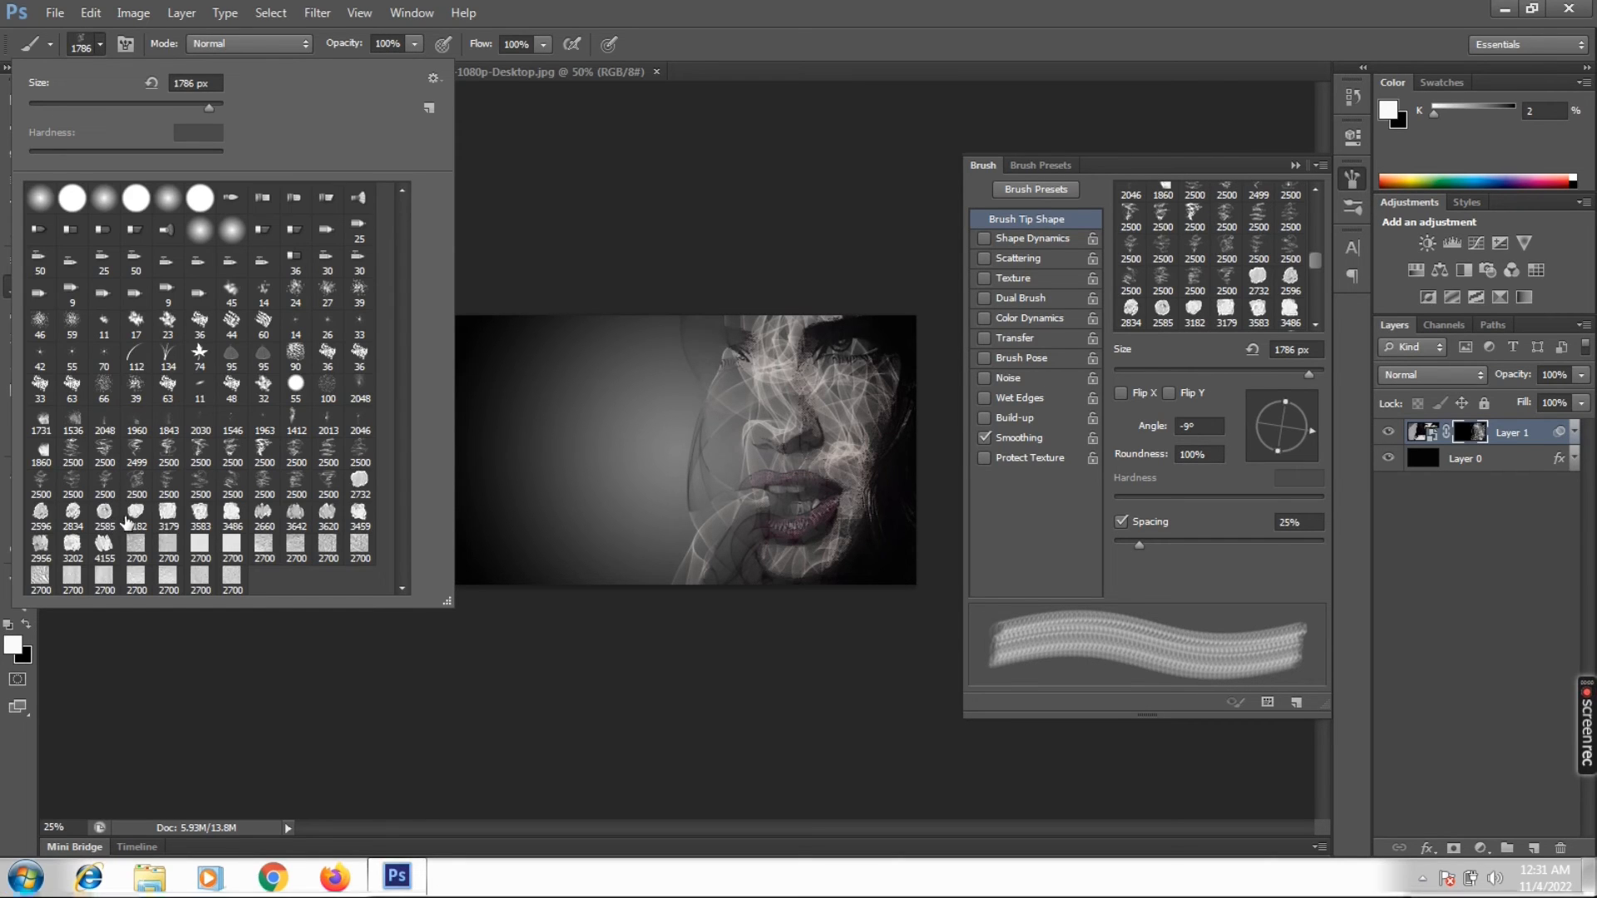
{"action": "left_click", "coordinate": [140, 489]}
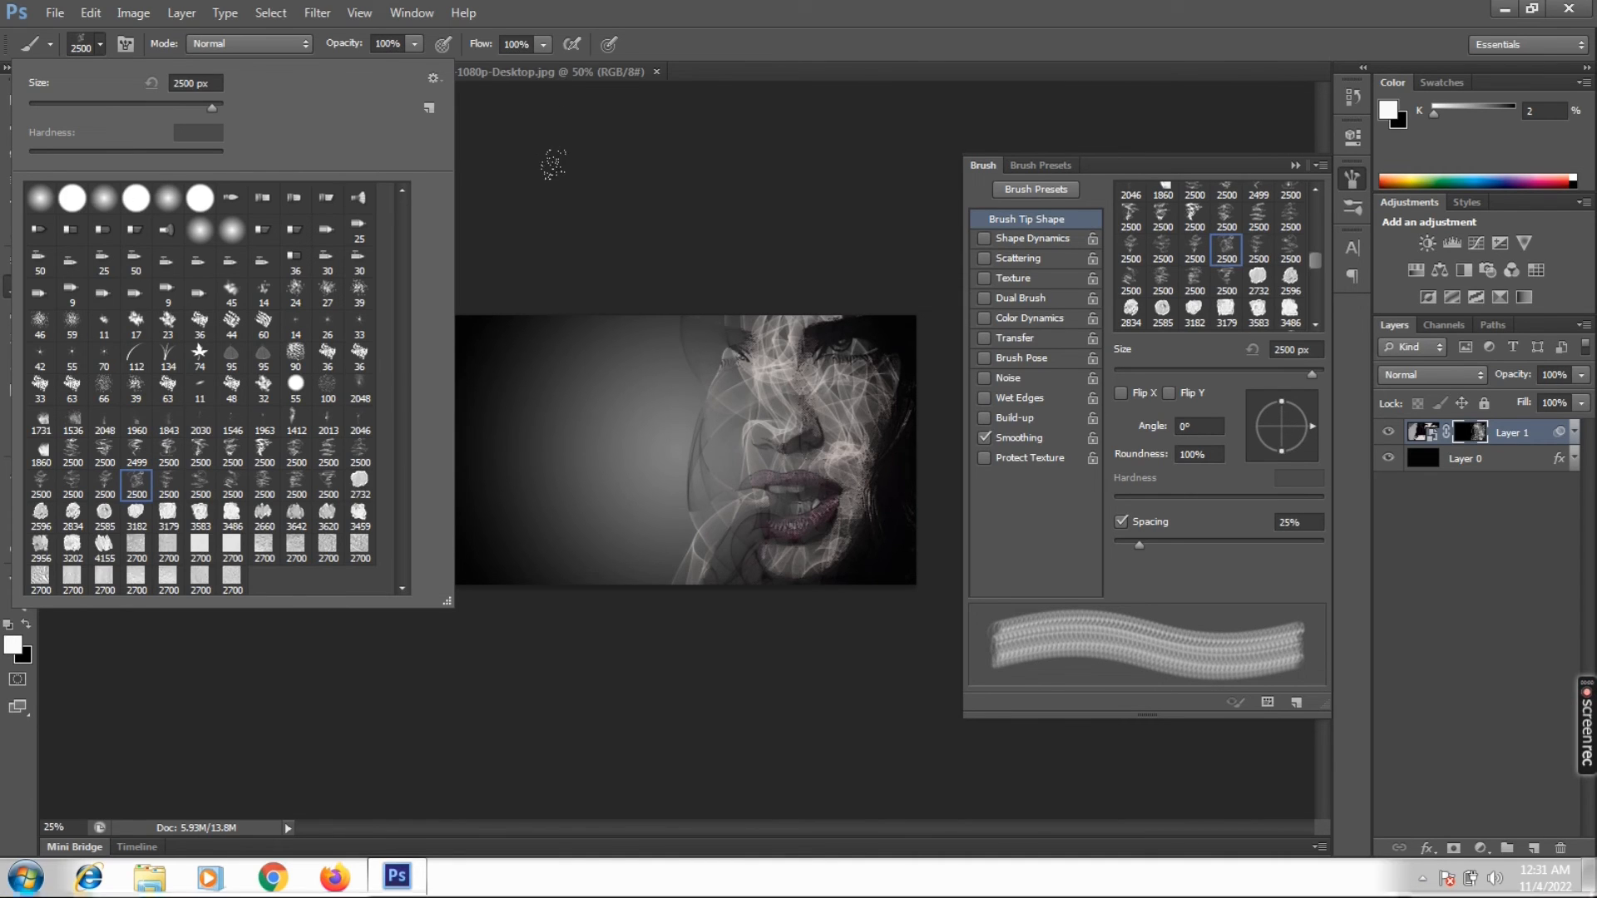
{"action": "left_click", "coordinate": [1290, 437]}
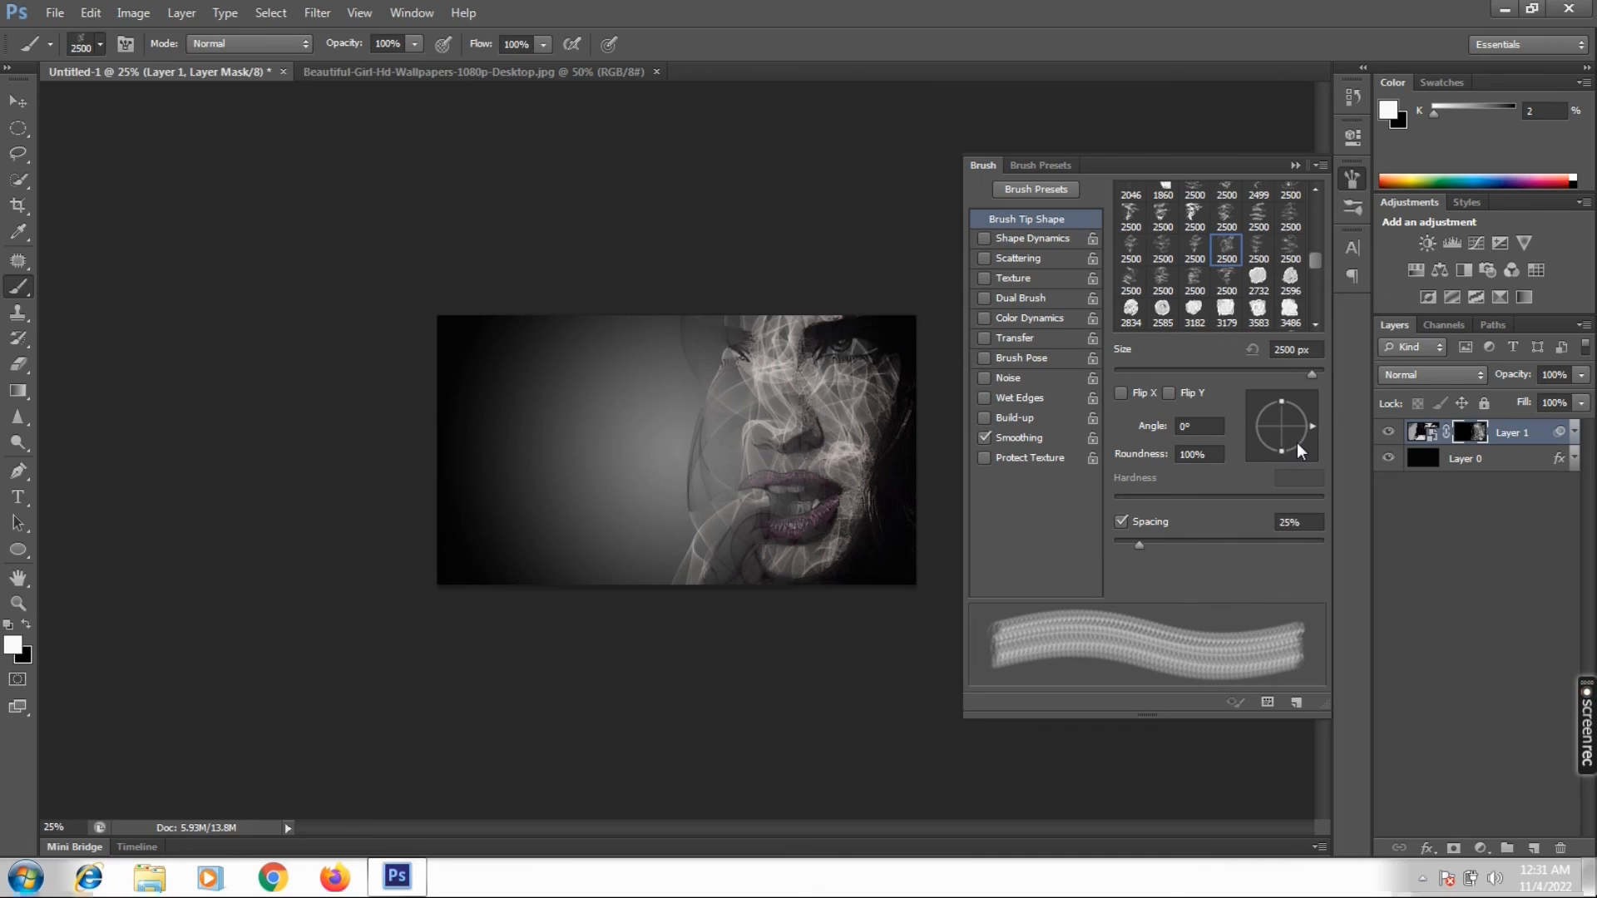
{"action": "left_click", "coordinate": [1294, 445]}
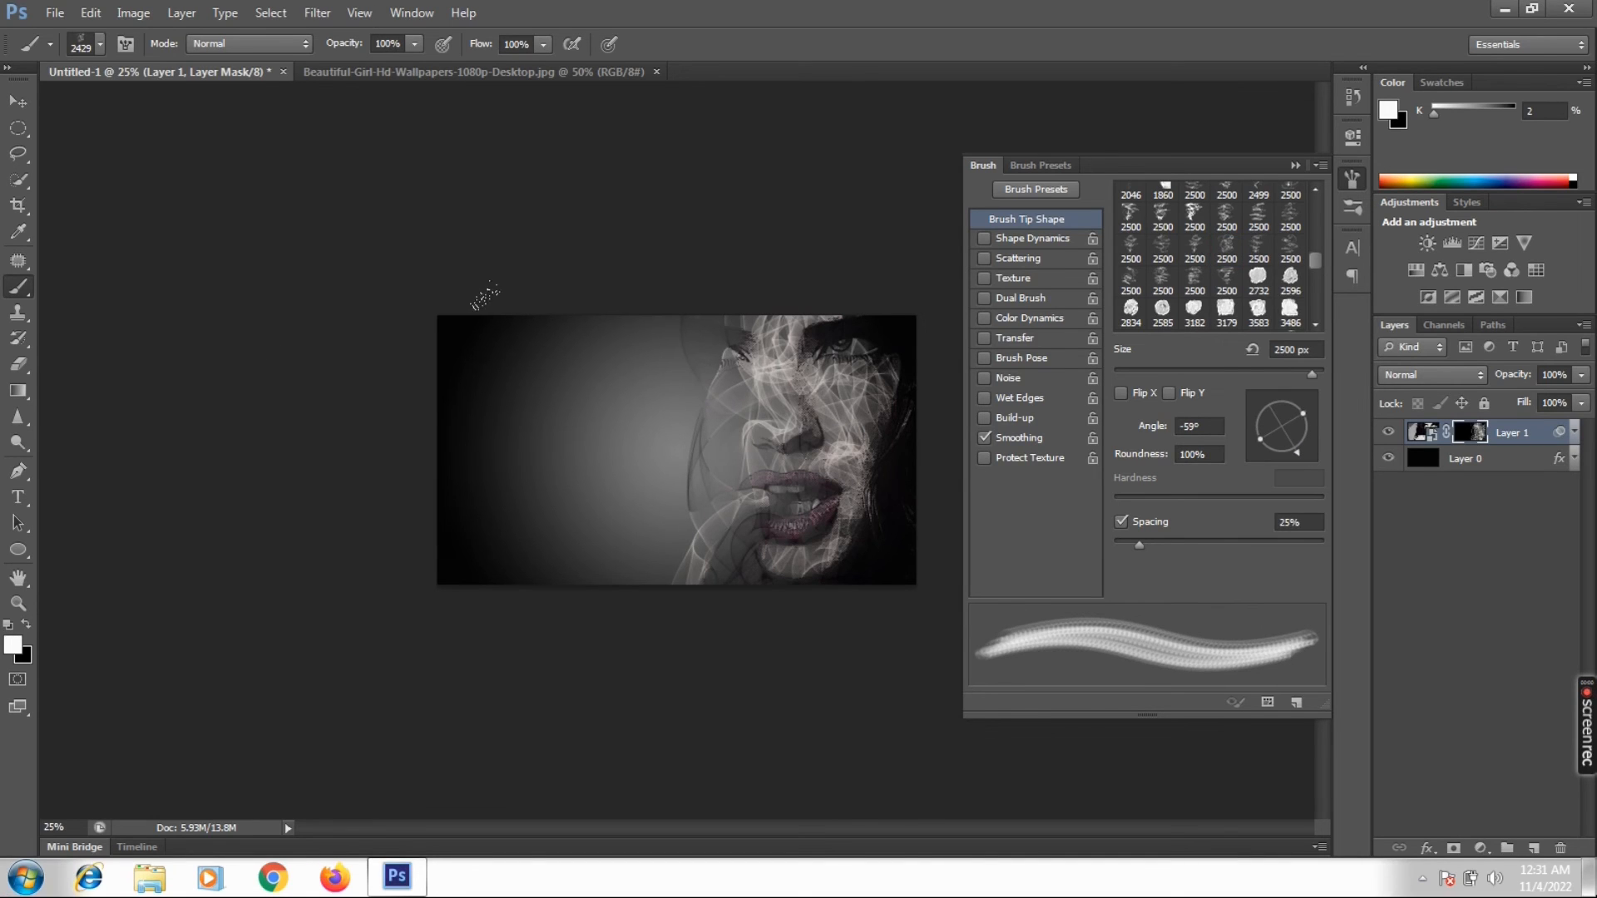
{"action": "left_click", "coordinate": [1299, 443]}
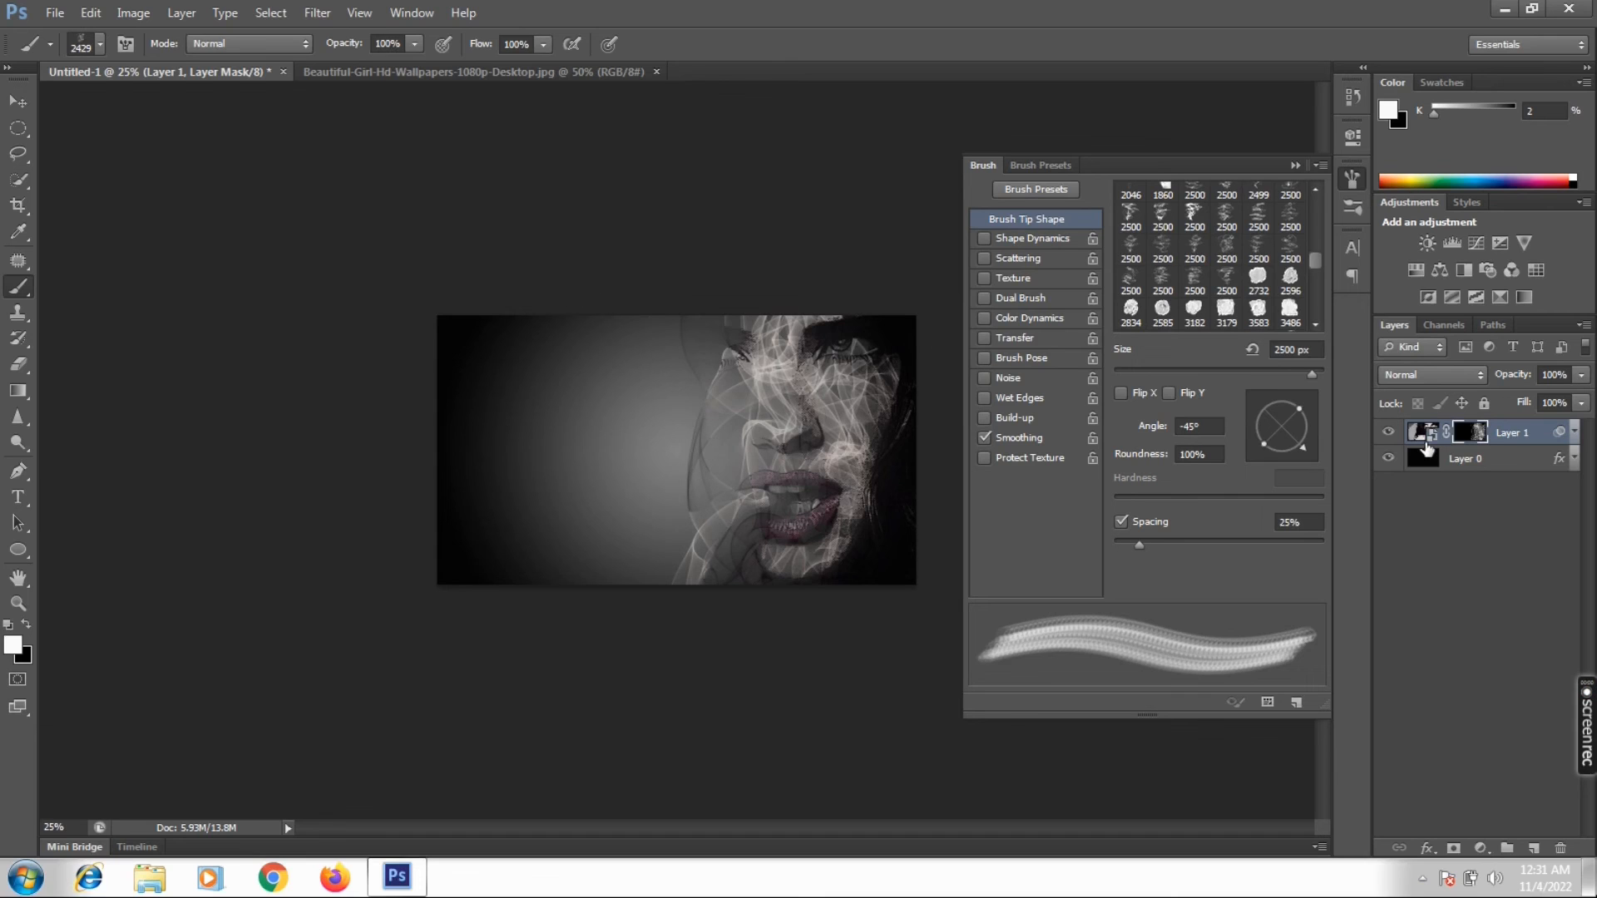
{"action": "left_click", "coordinate": [1304, 428]}
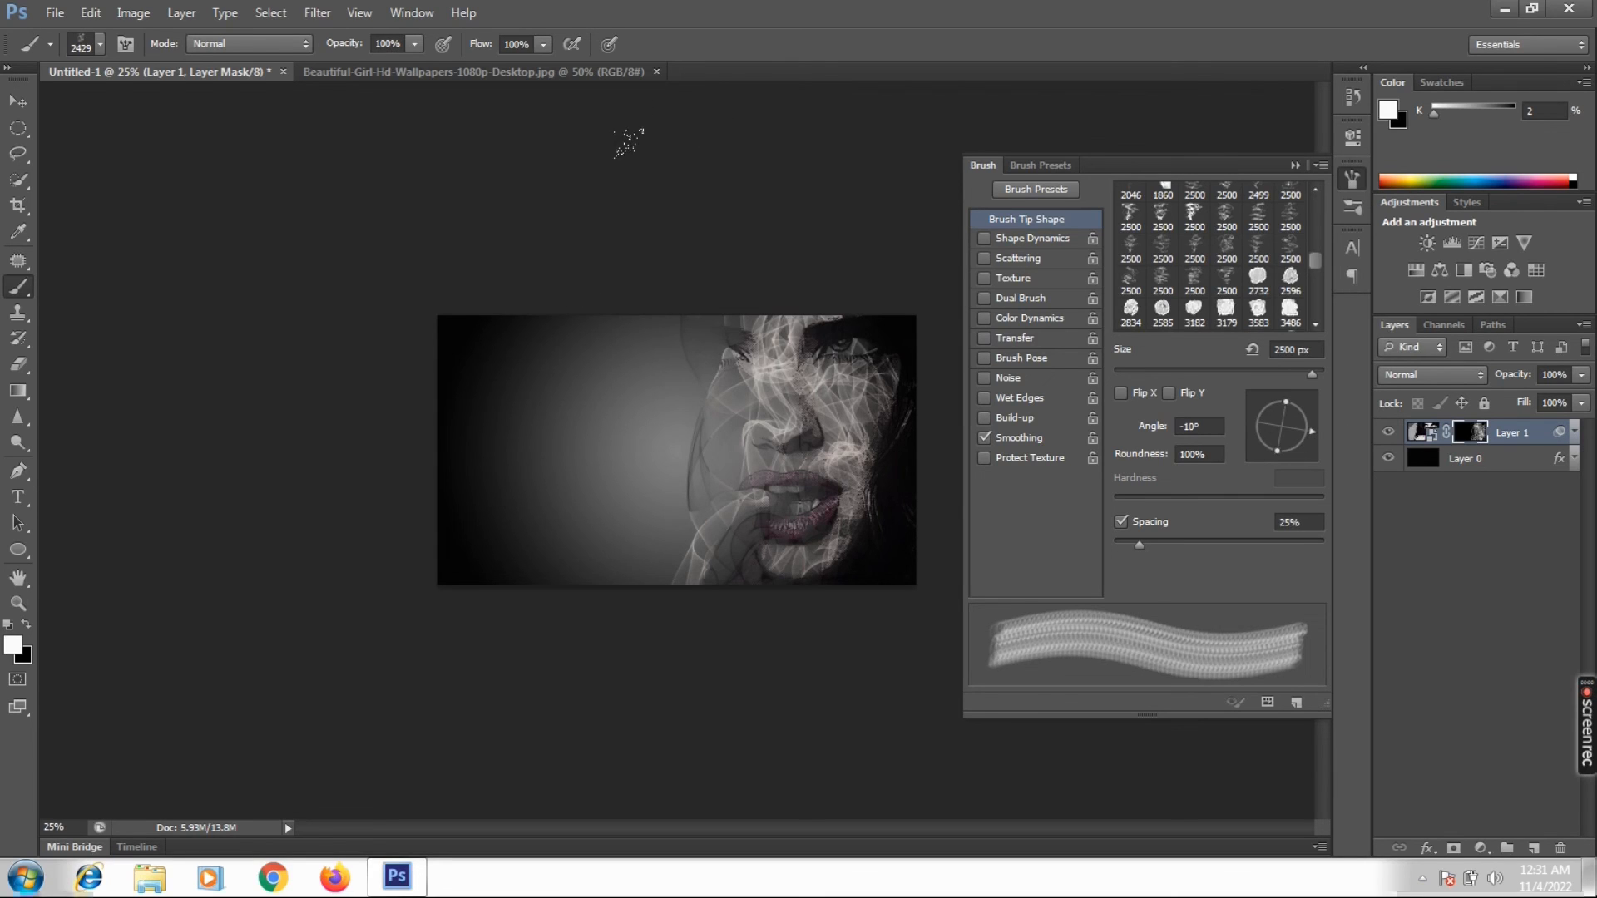
- Reveal more of the eyes, hair and hand by stamping the 2429 px smoke brush in white on Layer 1's mask
{"action": "left_click", "coordinate": [627, 135]}
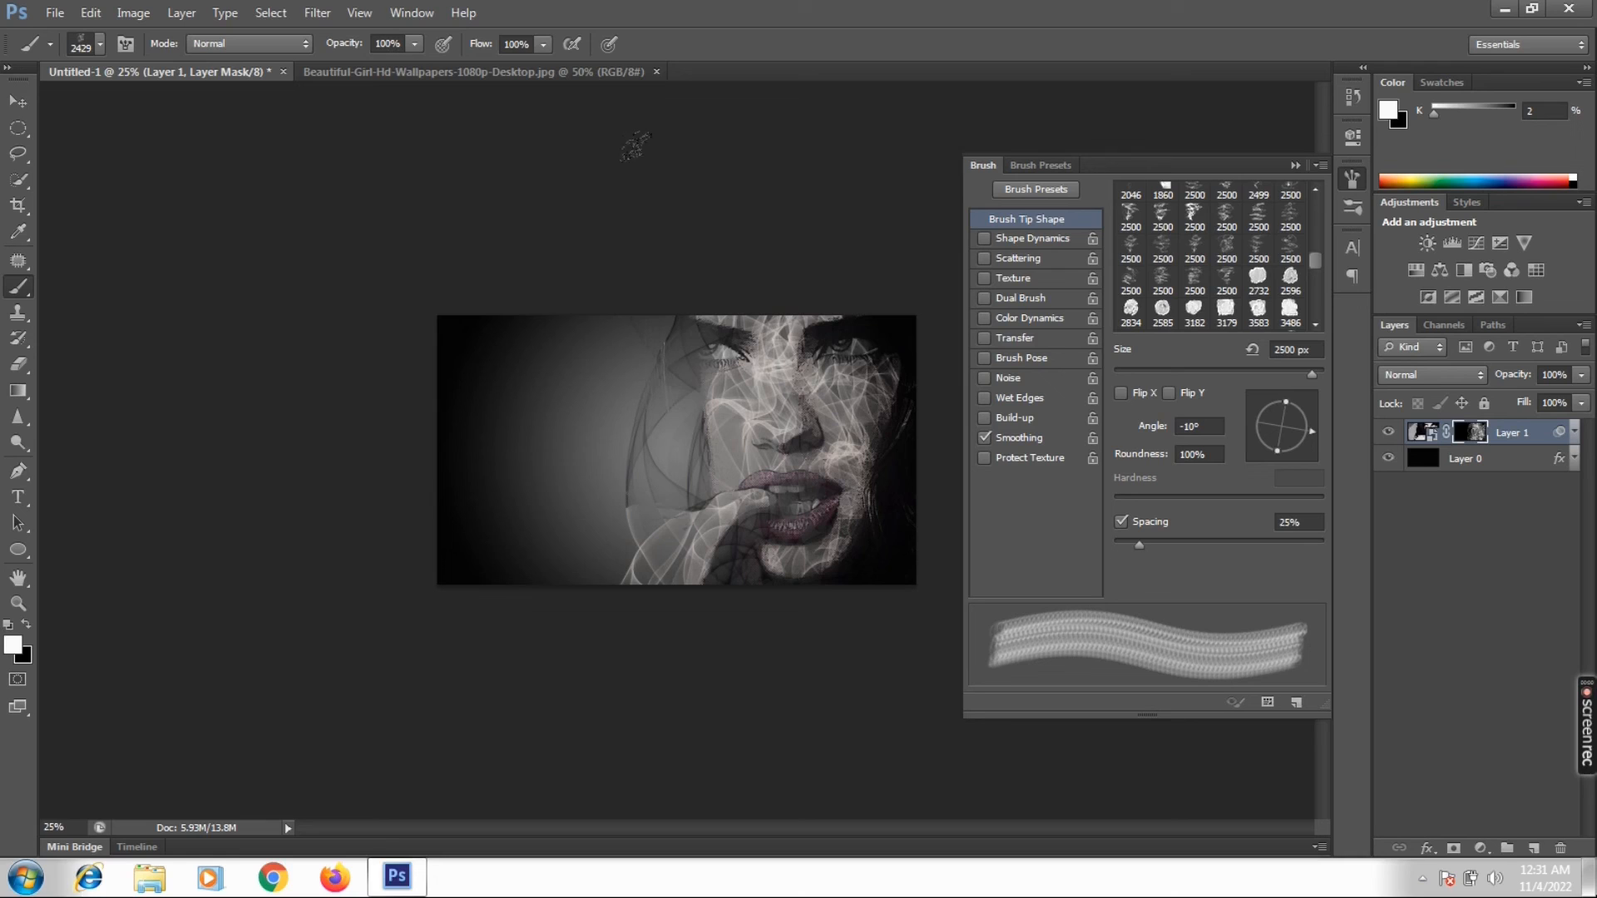
{"action": "left_click", "coordinate": [754, 207]}
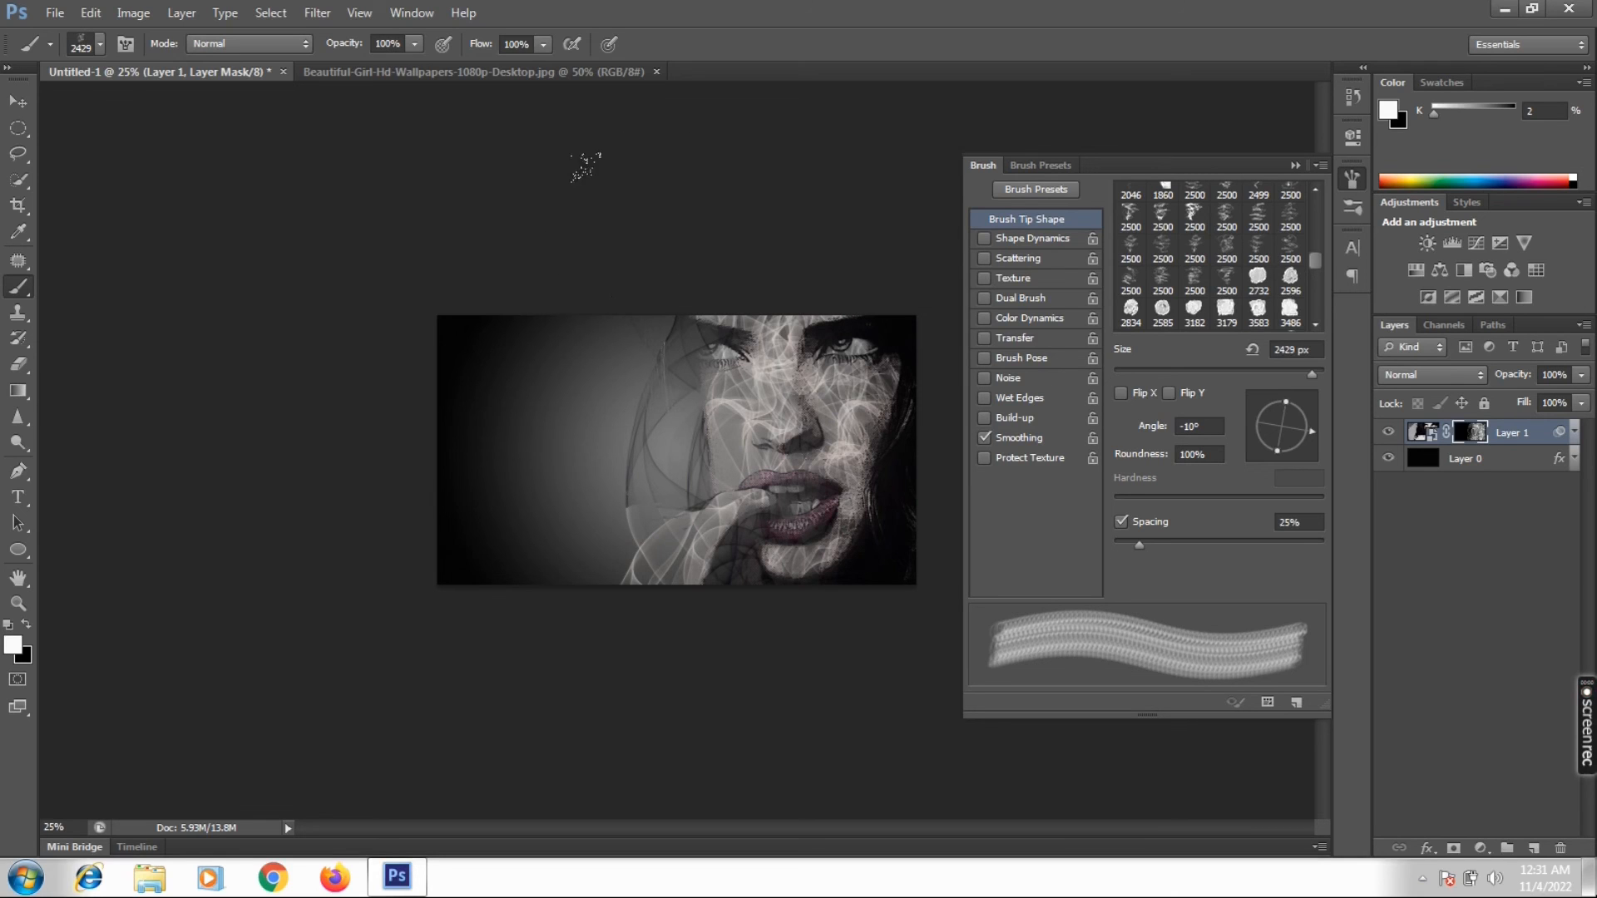
{"action": "left_click", "coordinate": [616, 250]}
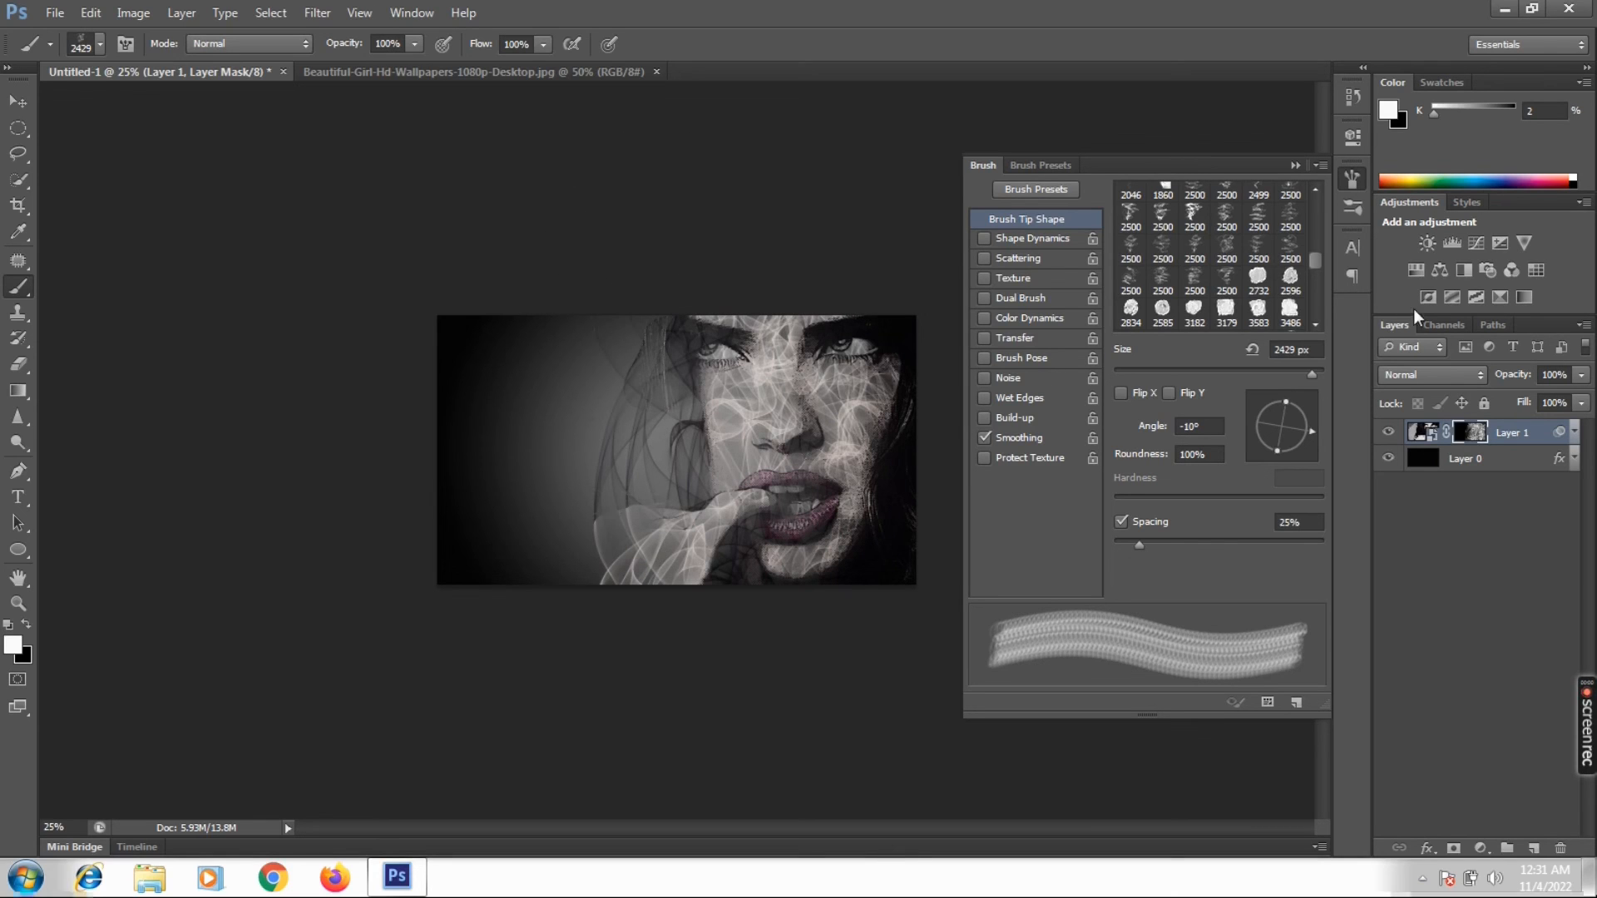
- Collapse the brush settings and switch to the Move tool
{"action": "left_click", "coordinate": [1295, 165]}
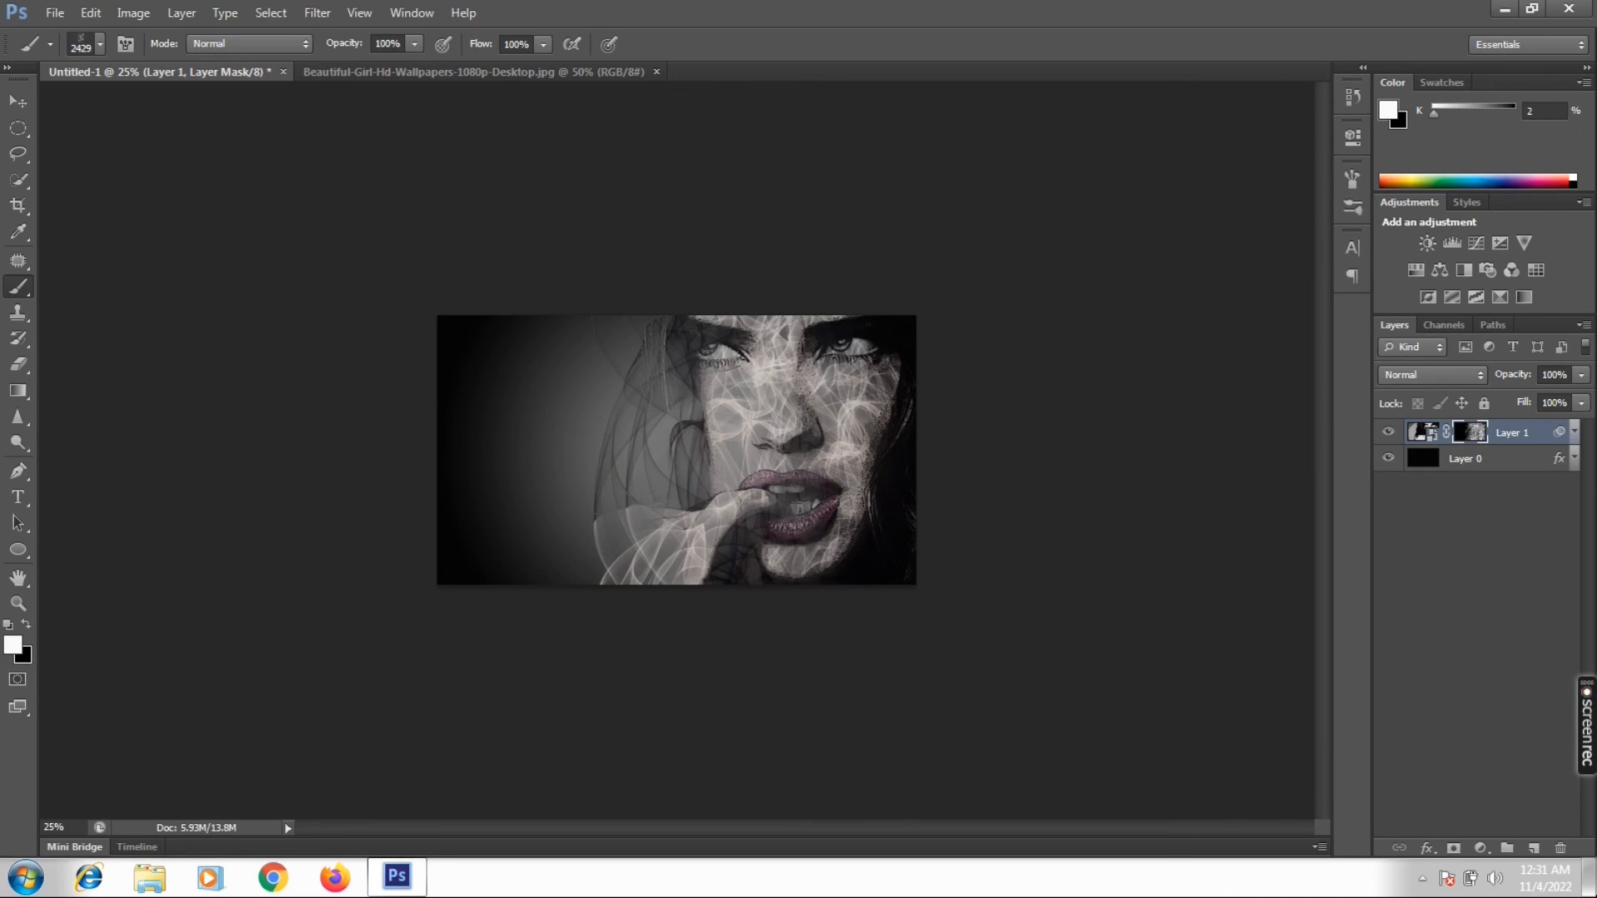
{"action": "left_click", "coordinate": [18, 101]}
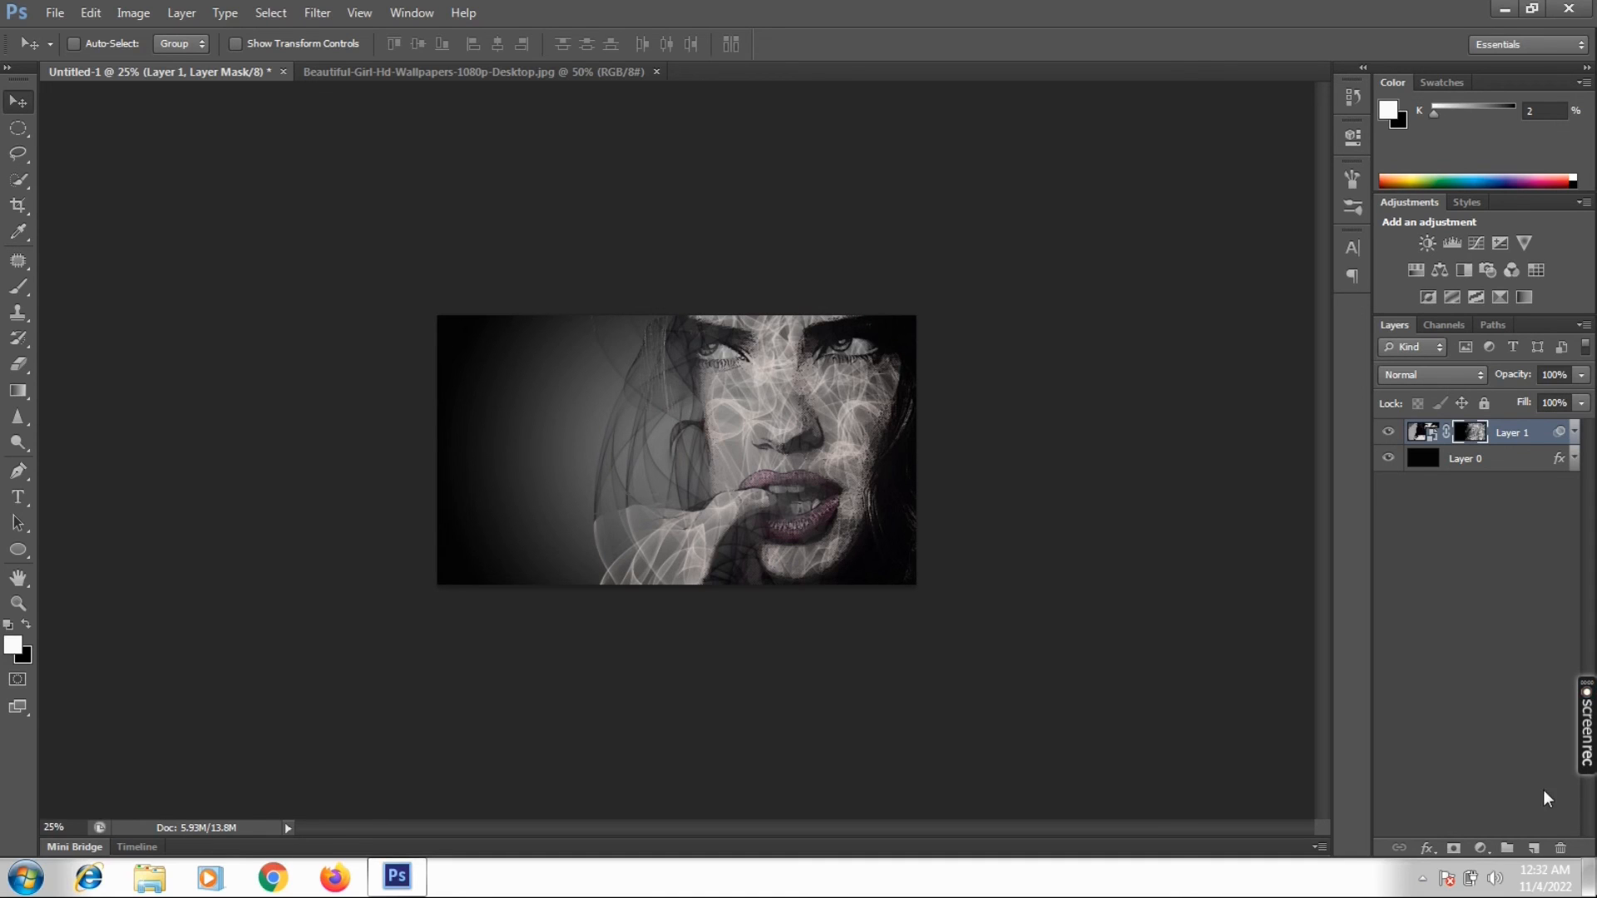
{"action": "mouse_move", "coordinate": [1587, 727]}
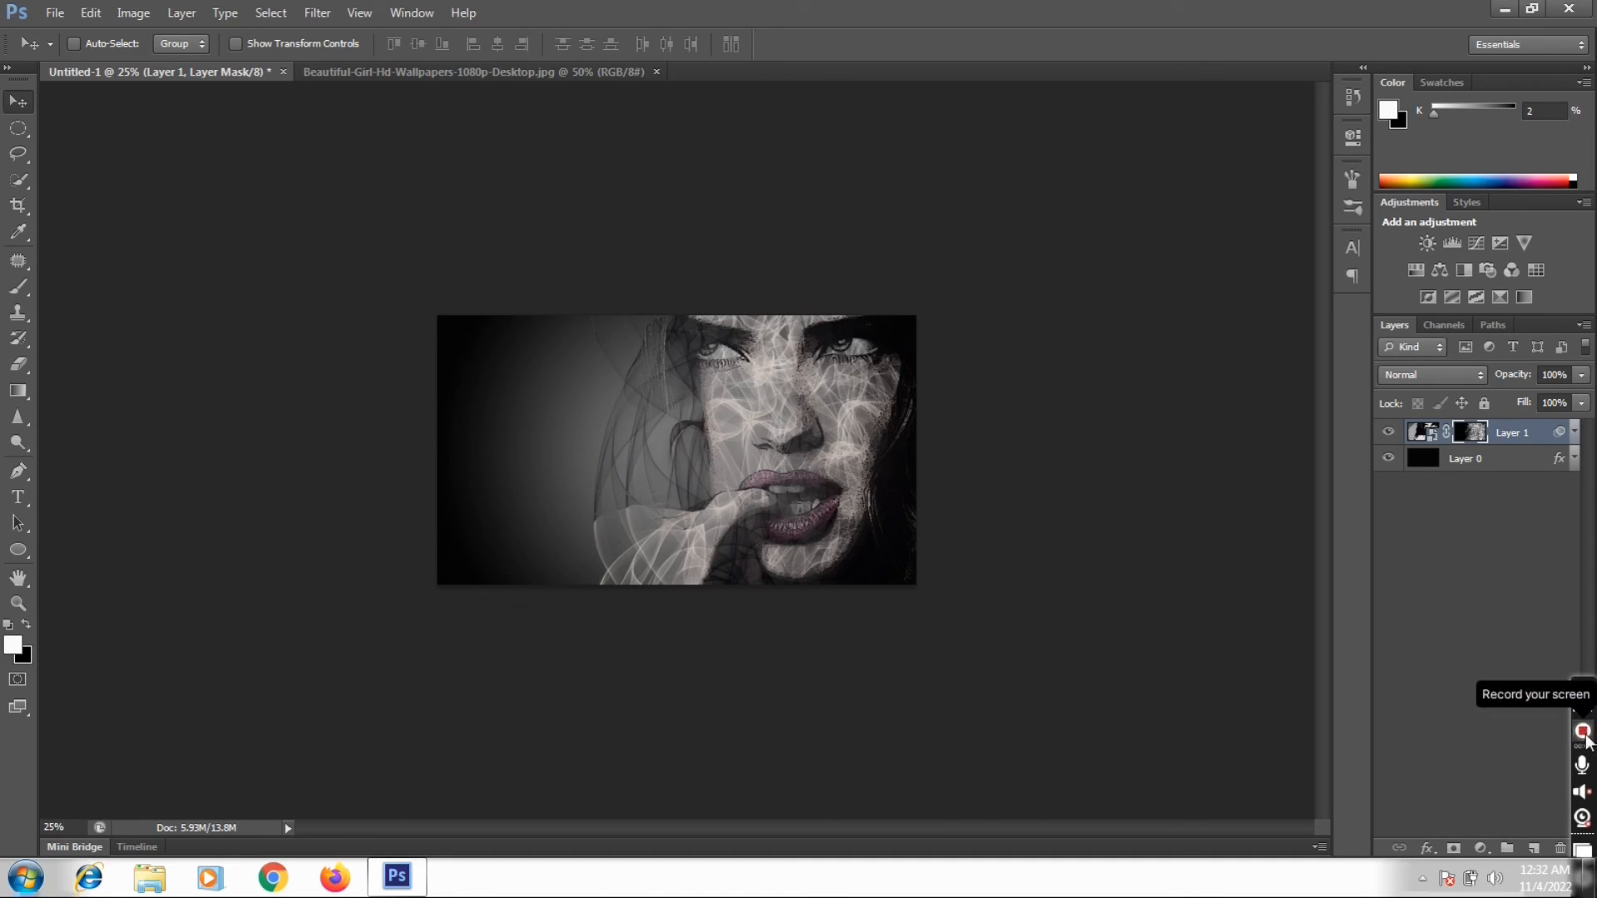